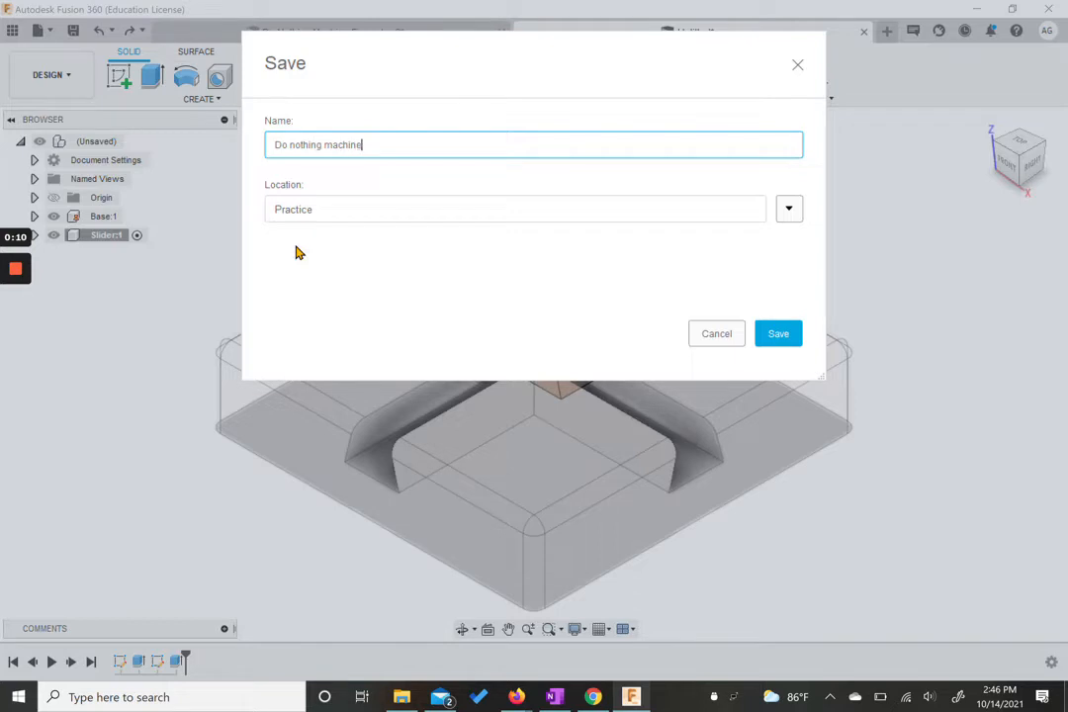
Step: Save the design as "Do nothing machine" in the Practice location and activate the top-level component
{"action": "left_click", "coordinate": [778, 333]}
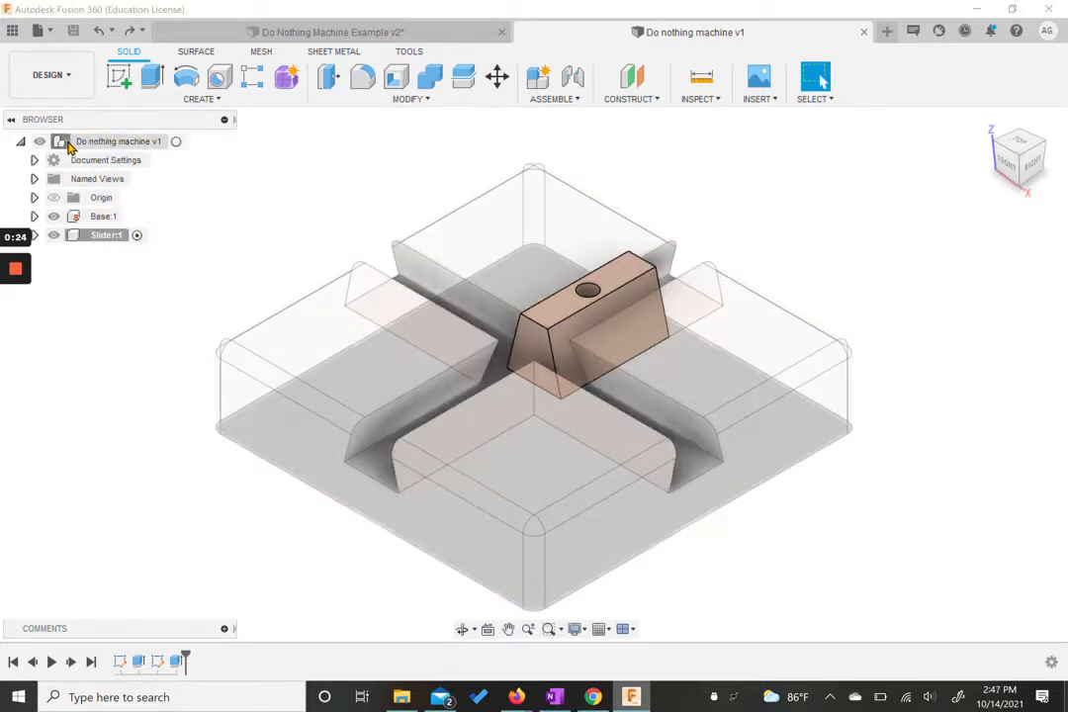
{"action": "left_click", "coordinate": [98, 144]}
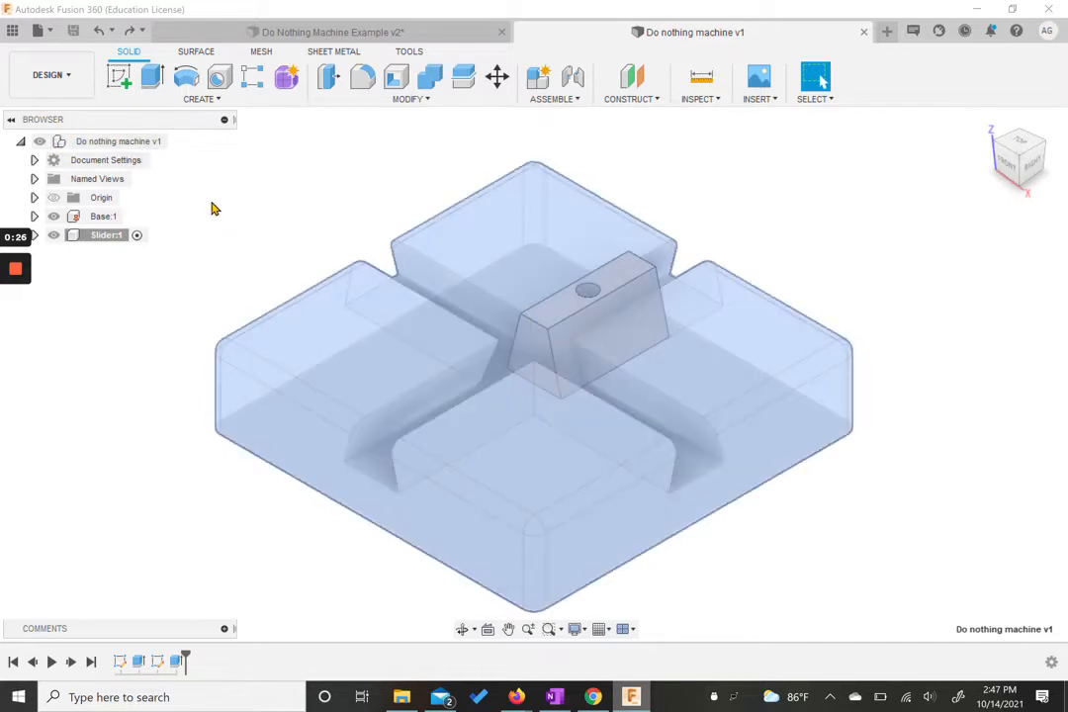
{"action": "left_click", "coordinate": [174, 144]}
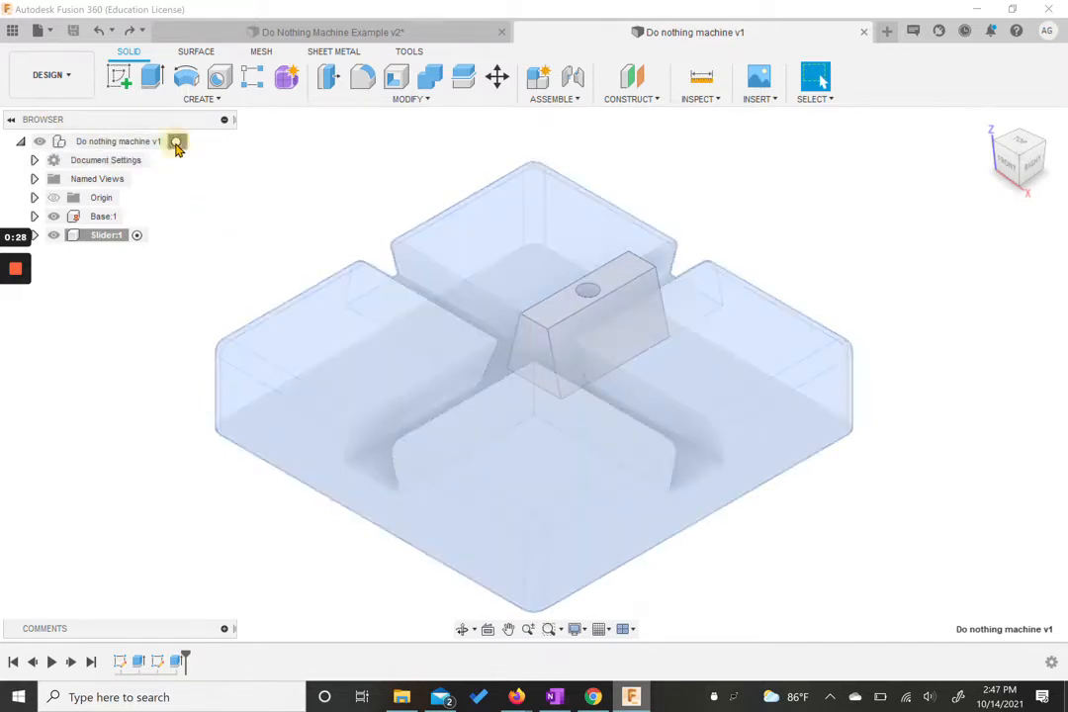
{"action": "left_click", "coordinate": [257, 200]}
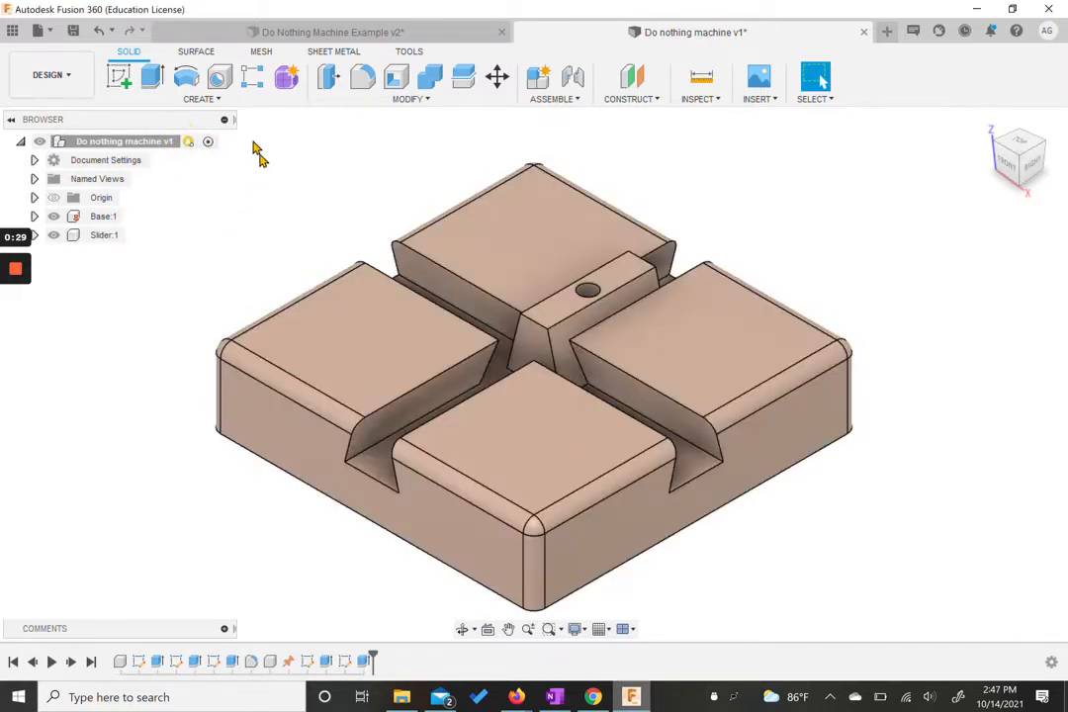
Step: Create a new internal standard component named Handle under the top-level assembly
{"action": "left_click", "coordinate": [206, 103]}
{"action": "left_click", "coordinate": [170, 117]}
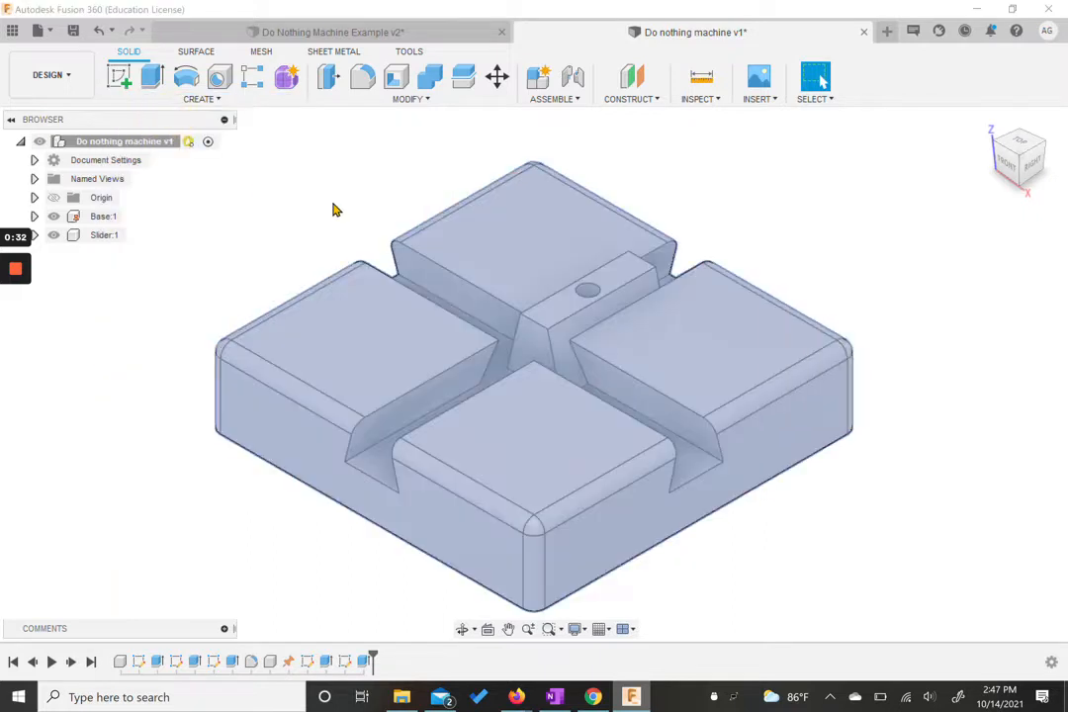
{"action": "left_click_drag", "start_coordinate": [901, 303], "coordinate": [761, 317]}
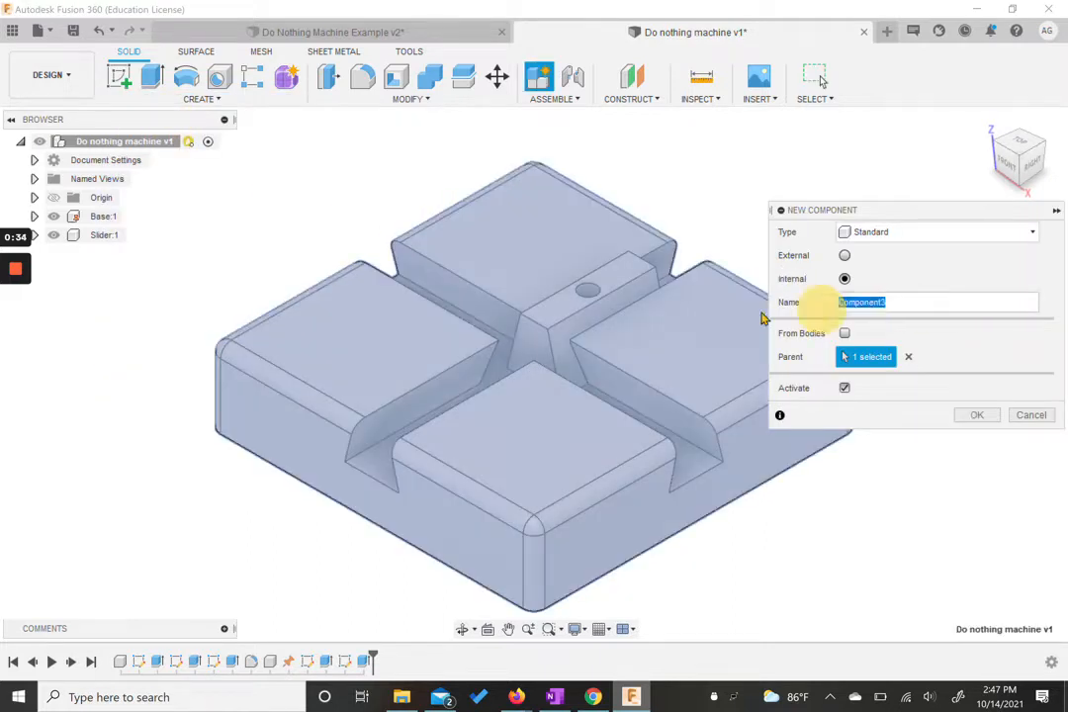
{"action": "type", "text": "Handle"}
{"action": "key", "text": "Return"}
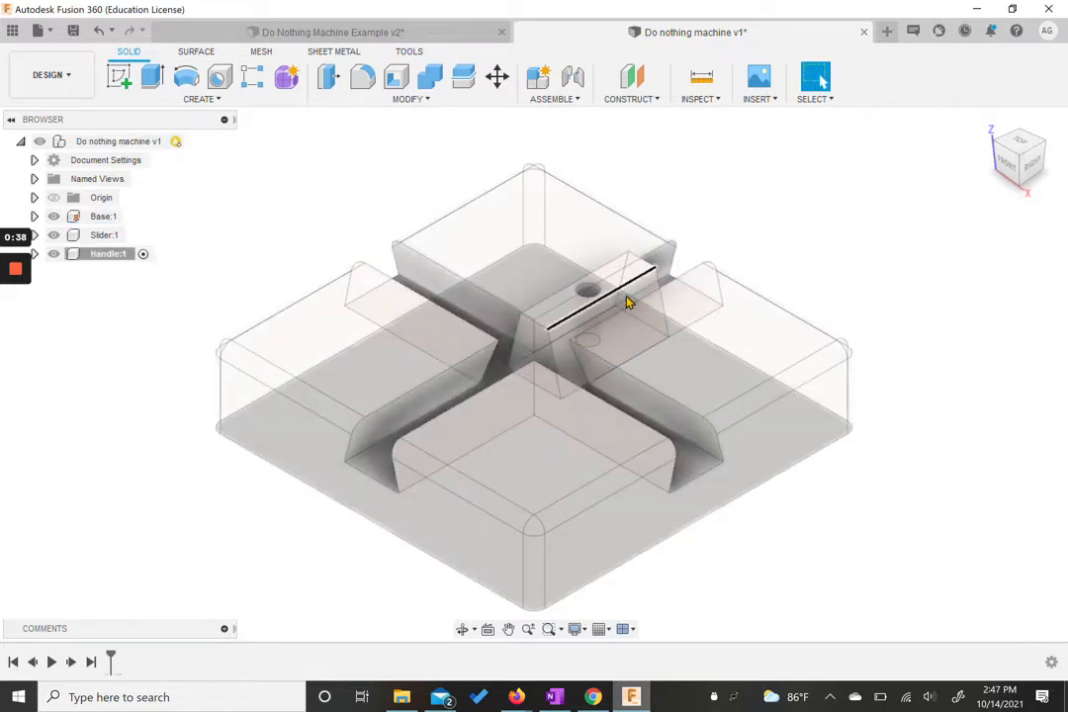
Step: Start a sketch for the Handle on the top face of the Base's front corner block
{"action": "scroll", "coordinate": [700, 338], "scroll_direction": "down", "scroll_amount": 3}
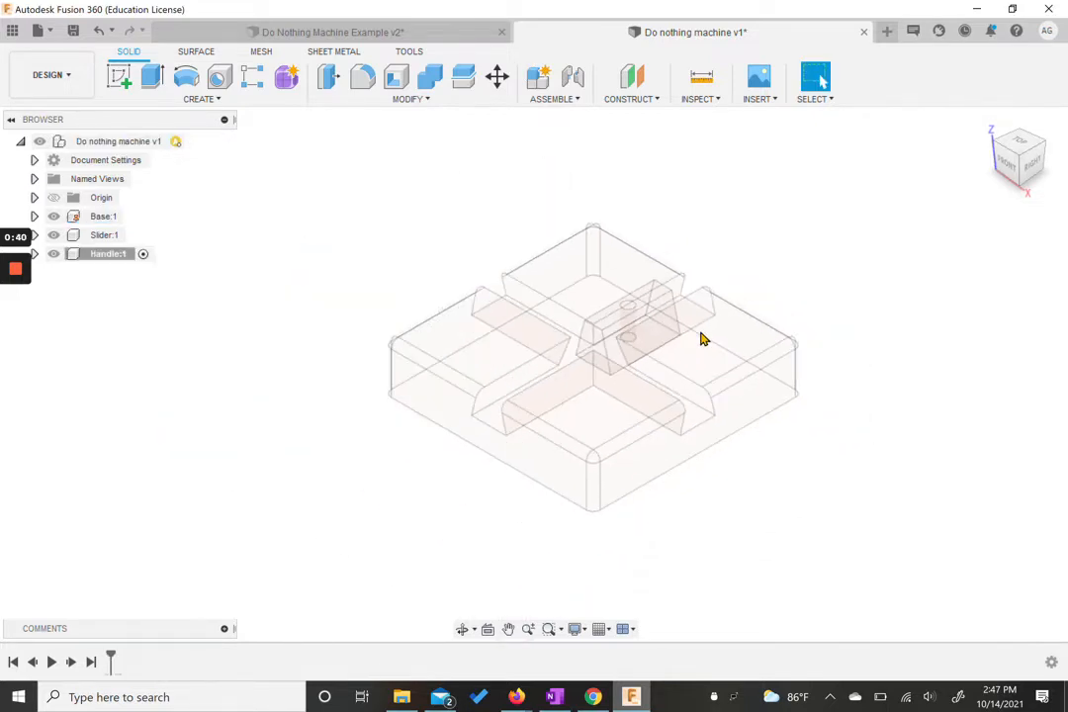
{"action": "mouse_move", "coordinate": [621, 267]}
{"action": "middle_mouse_down"}
{"action": "mouse_move", "coordinate": [535, 262]}
{"action": "mouse_move", "coordinate": [498, 276]}
{"action": "mouse_move", "coordinate": [513, 293]}
{"action": "middle_mouse_up"}
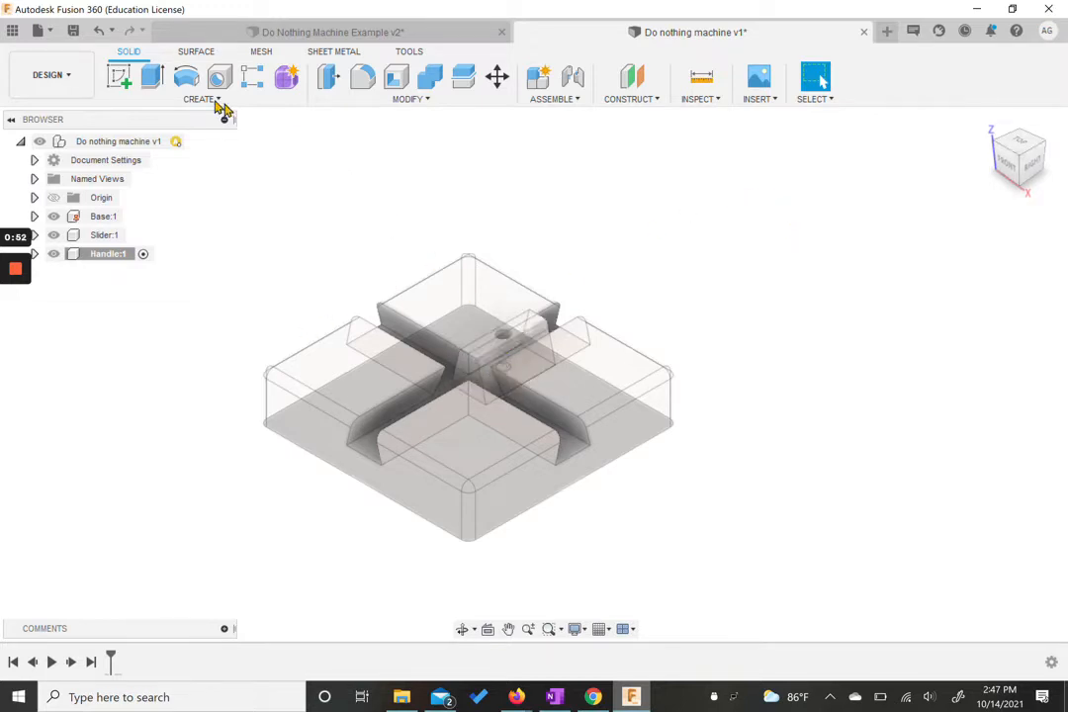
{"action": "left_click", "coordinate": [119, 76]}
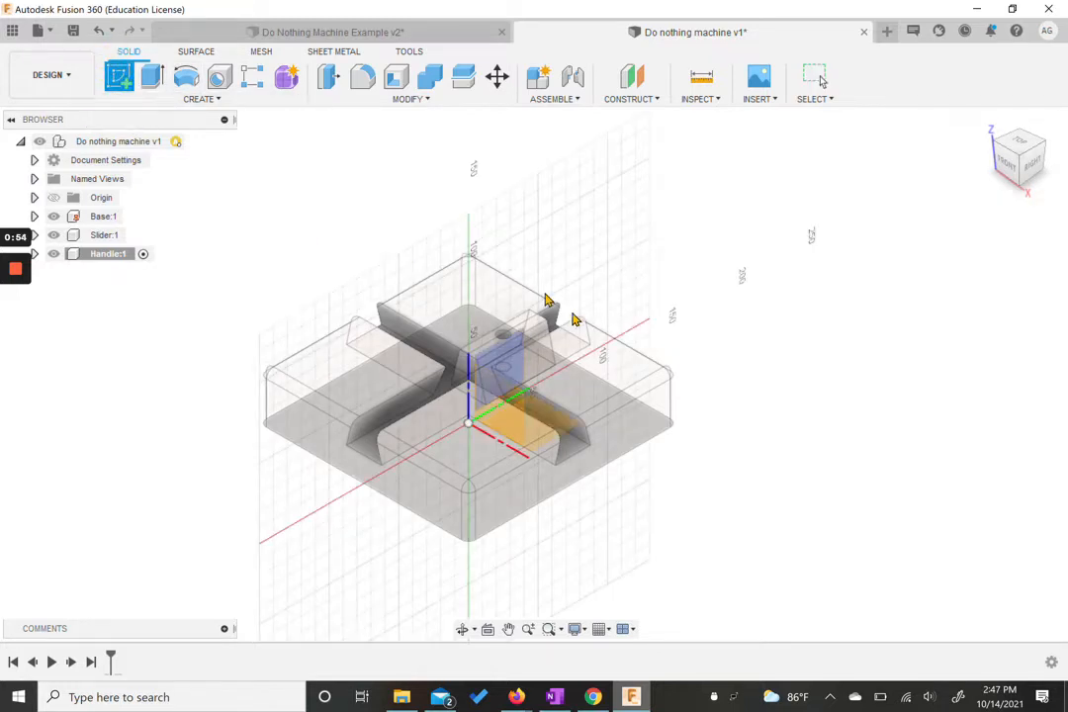
{"action": "left_click", "coordinate": [600, 423]}
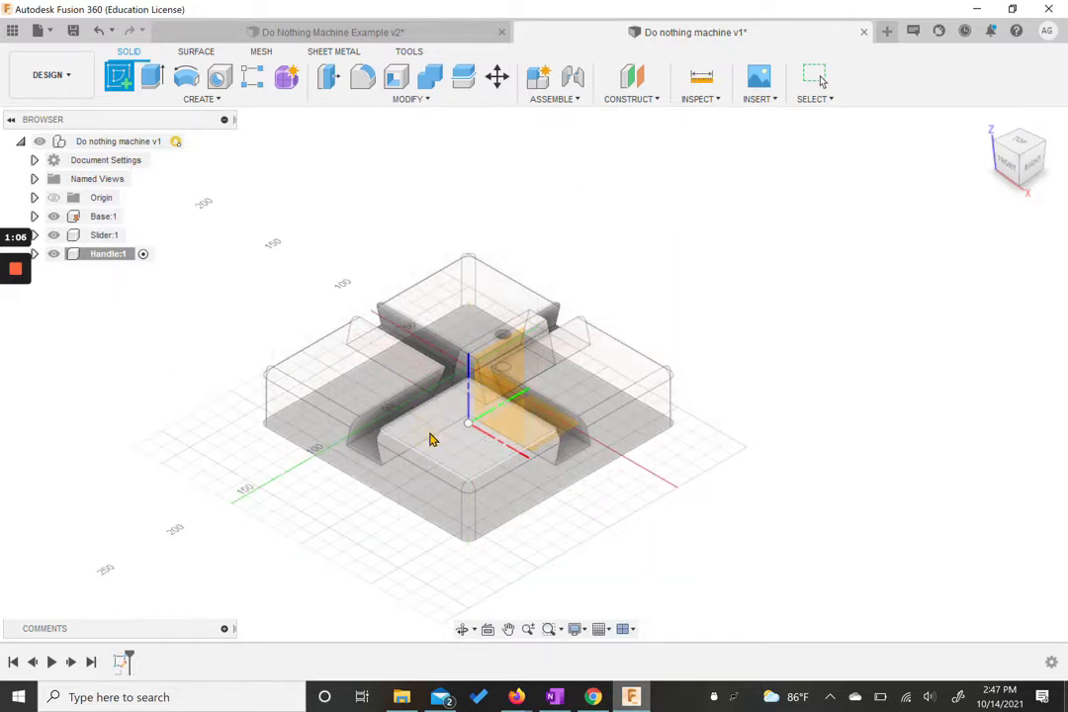
{"action": "left_click", "coordinate": [430, 437]}
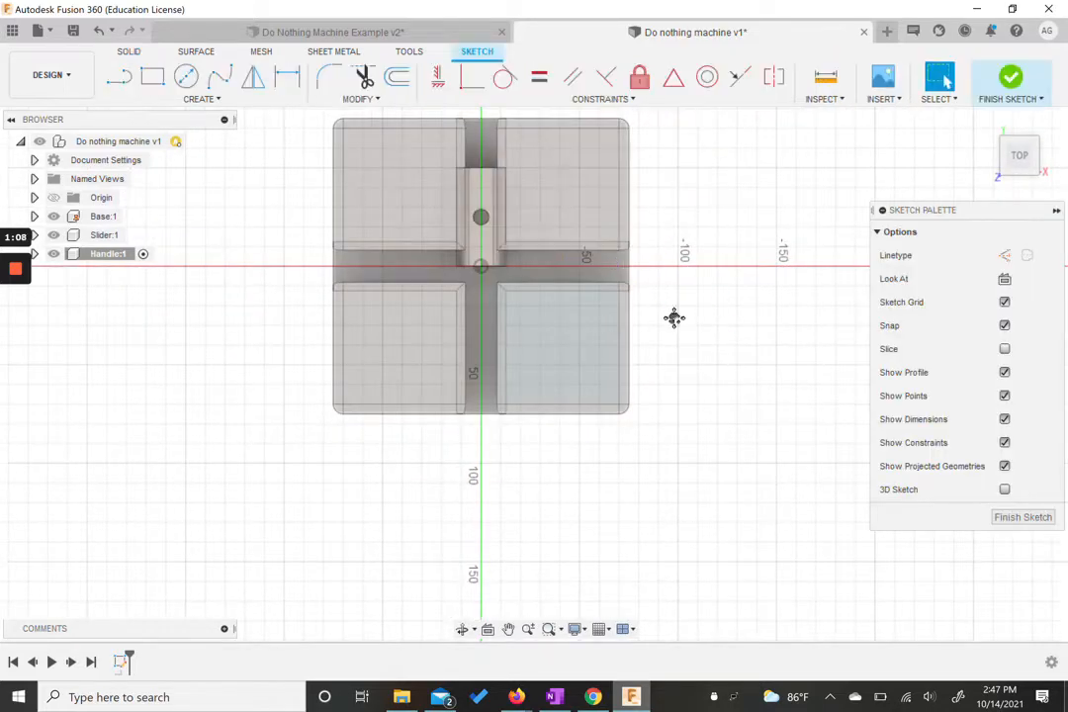
{"action": "middle_click_drag", "start_coordinate": [674, 317], "coordinate": [462, 429]}
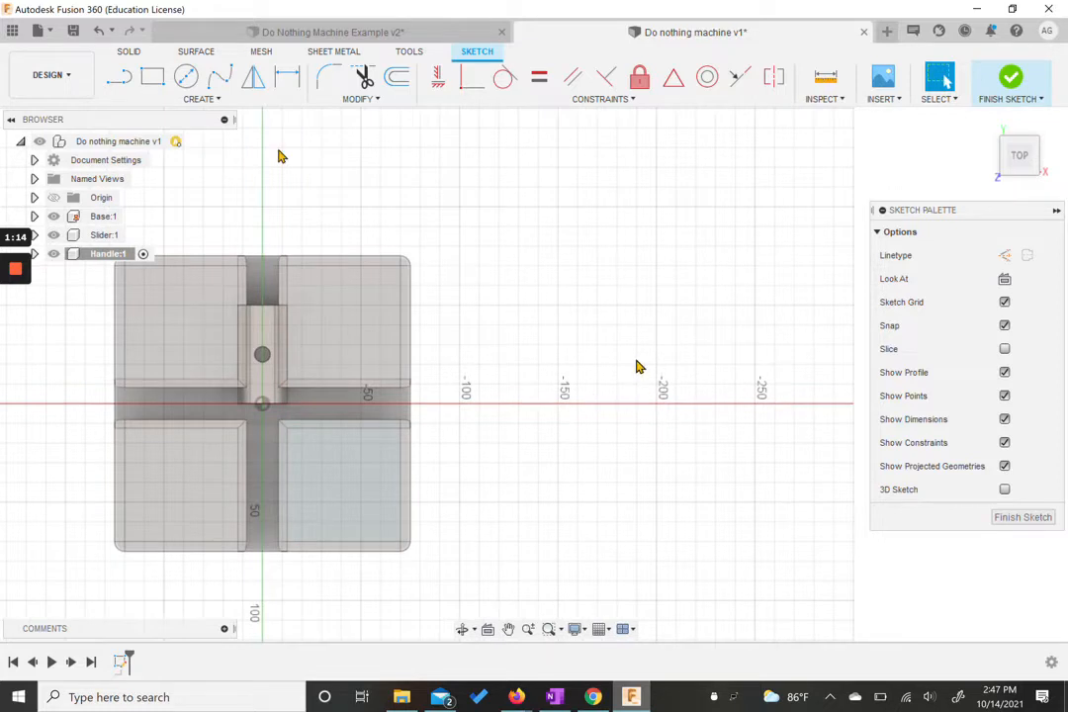
Step: Sketch a rectangle 200 mm high and 18 mm wide beside the Base
{"action": "left_click", "coordinate": [152, 76]}
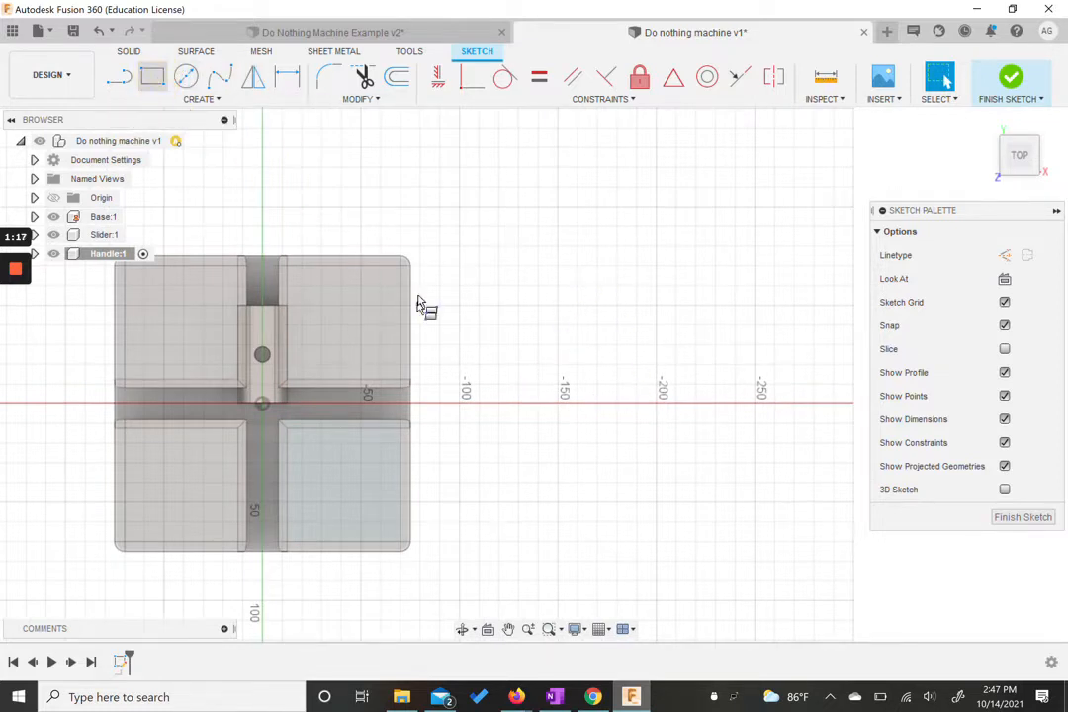
{"action": "left_click", "coordinate": [486, 277]}
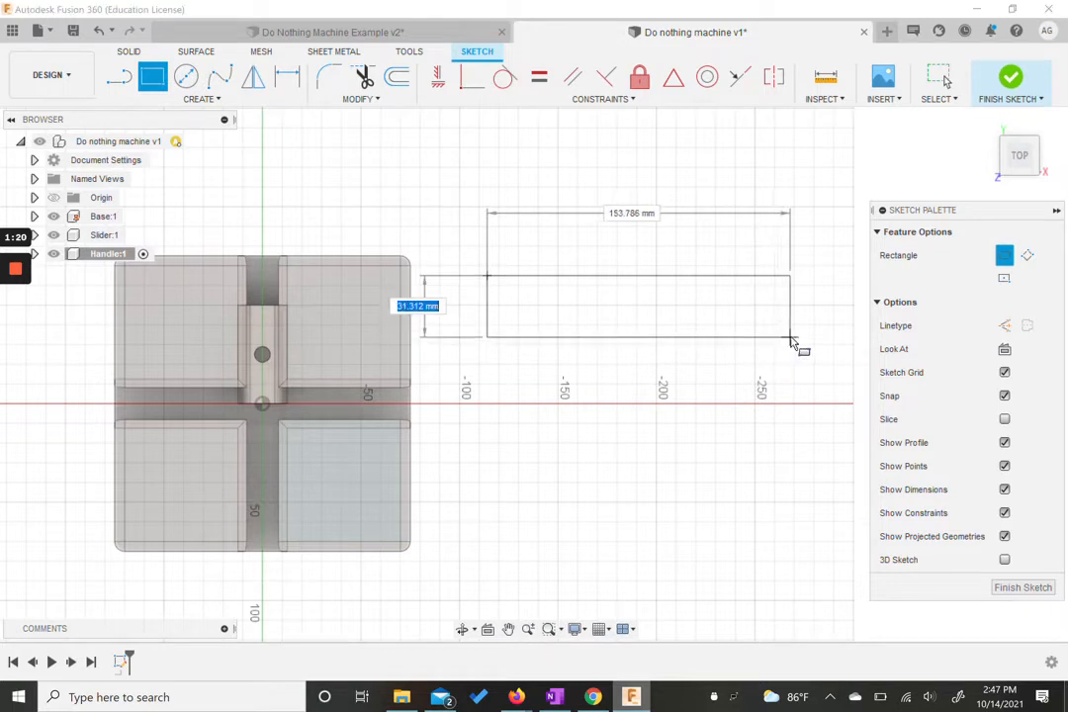
{"action": "type", "text": "20"}
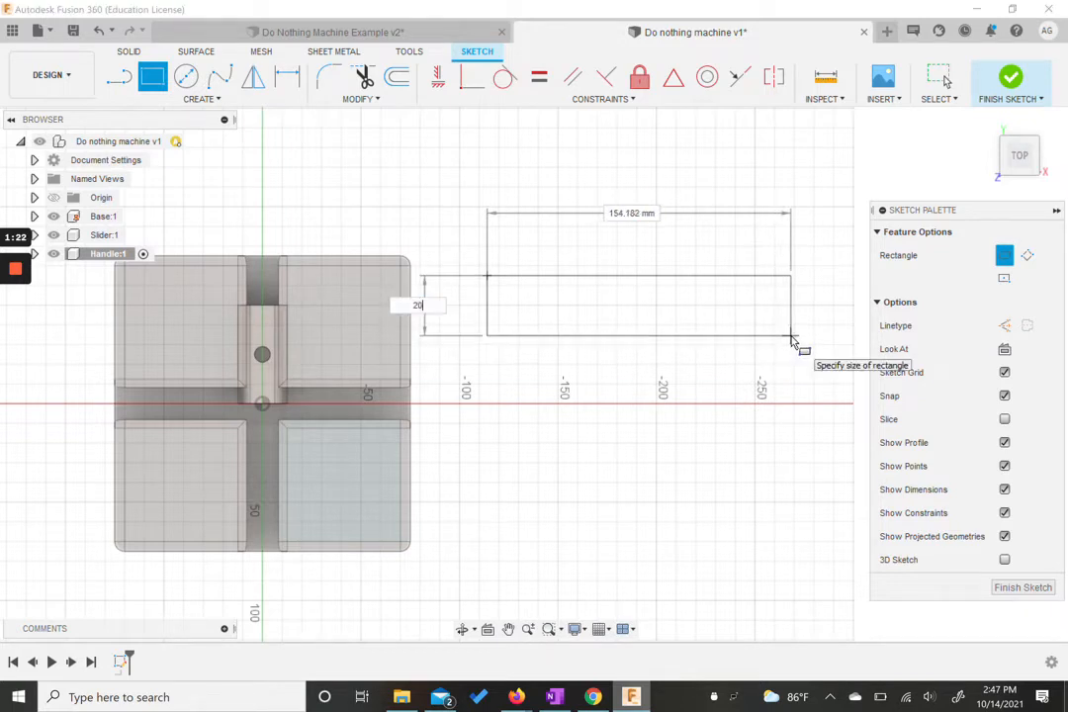
{"action": "type", "text": "0"}
{"action": "key", "text": "Tab"}
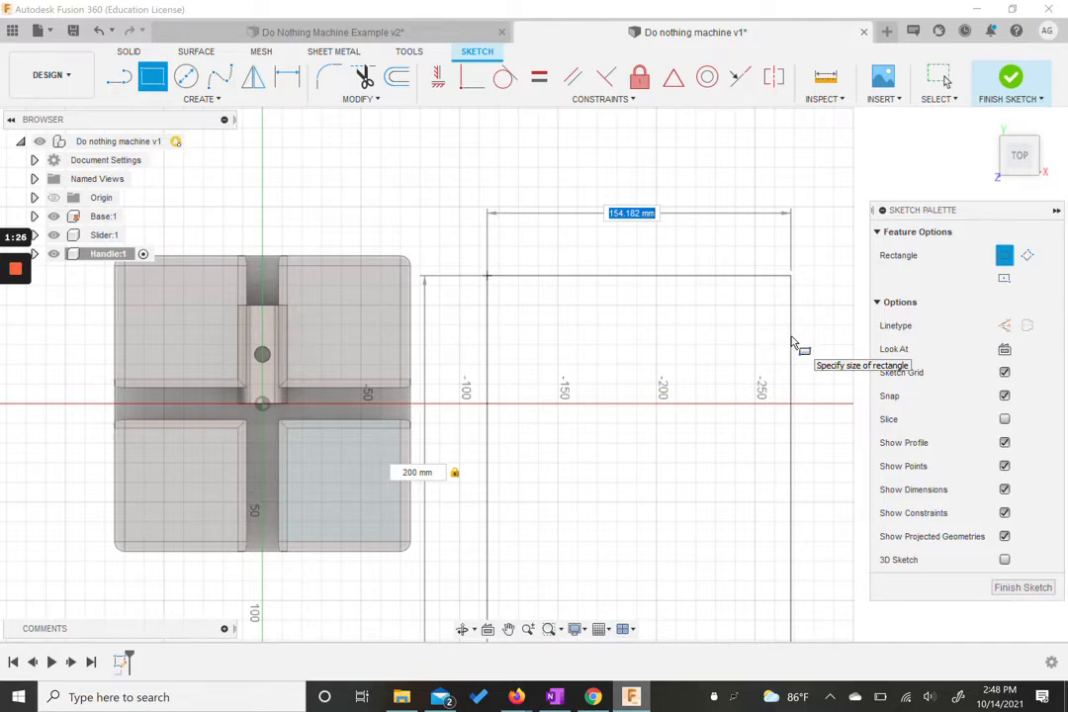
{"action": "type", "text": "18"}
{"action": "key", "text": "Return"}
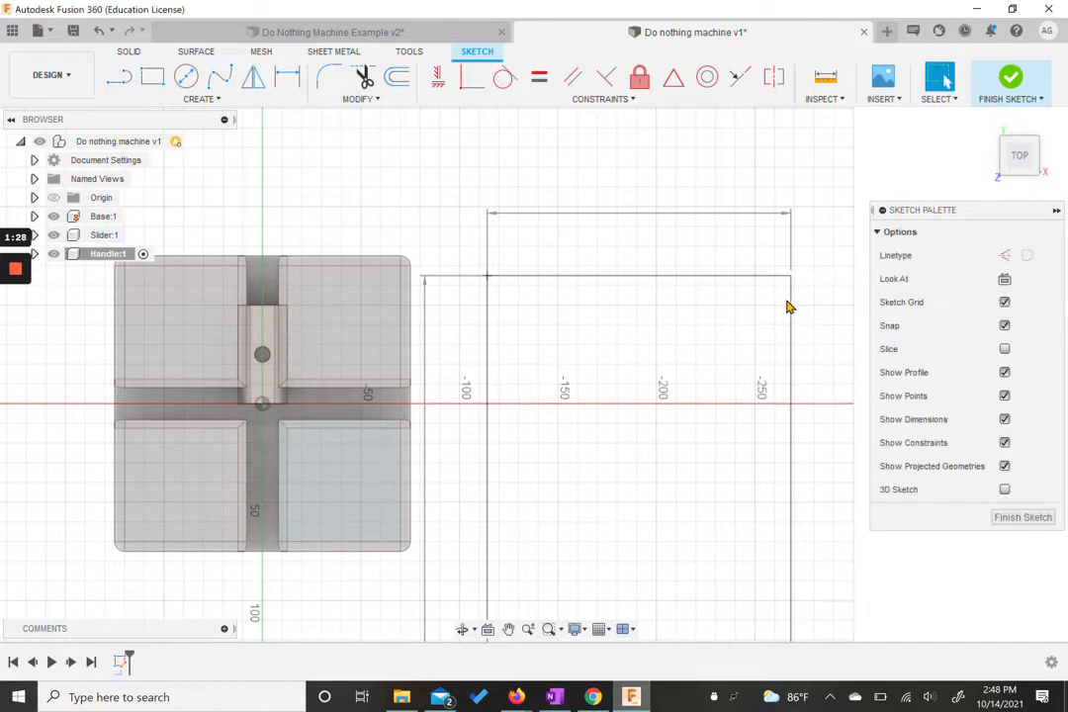
{"action": "mouse_move", "coordinate": [584, 366]}
{"action": "middle_mouse_down"}
{"action": "mouse_move", "coordinate": [610, 265]}
{"action": "mouse_move", "coordinate": [611, 274]}
{"action": "middle_mouse_up"}
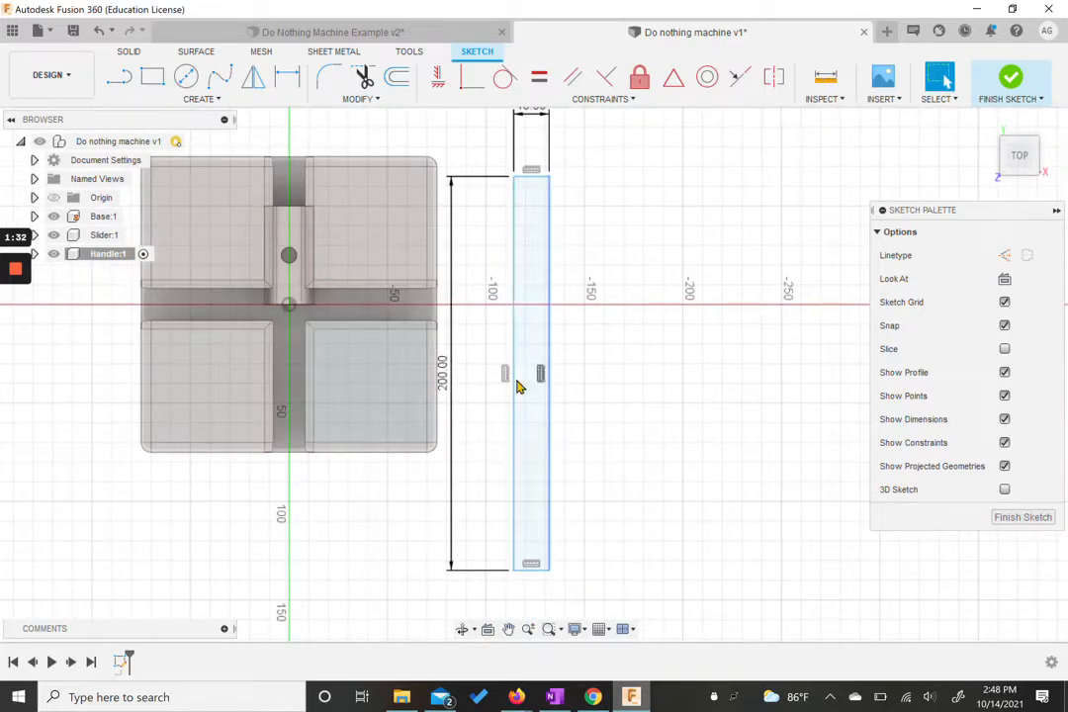
Step: Sketch three circles on the rectangle's lengthwise centreline, one about 7 mm across near its upper end and two in its lower half
{"action": "left_click", "coordinate": [186, 76]}
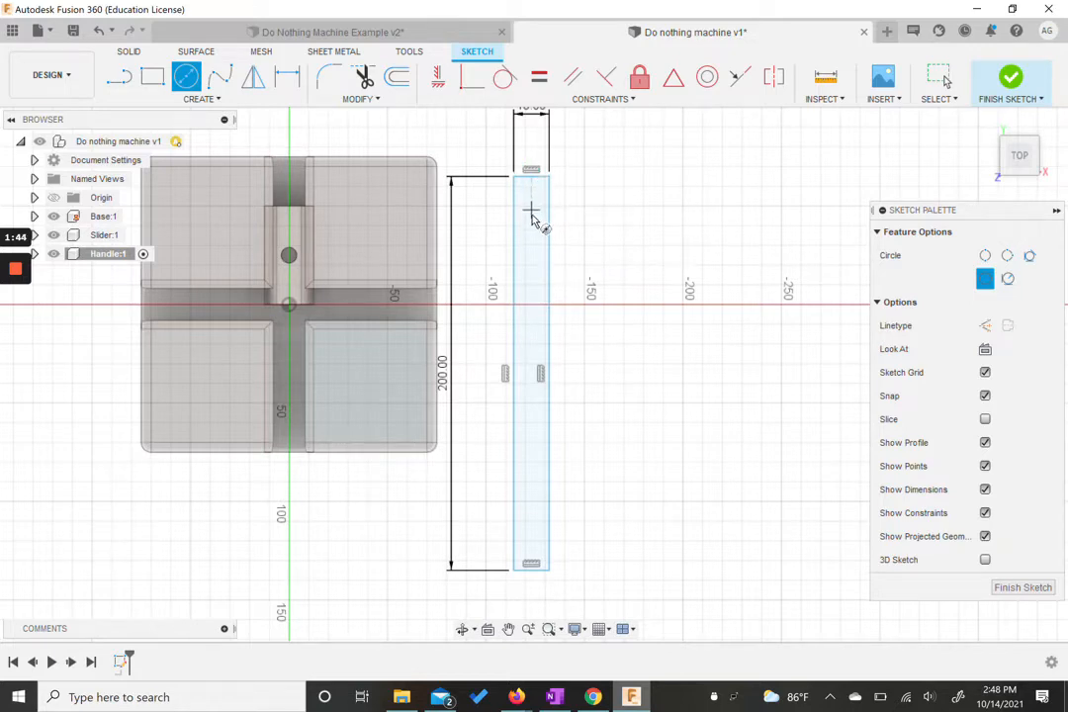
{"action": "left_click", "coordinate": [532, 215]}
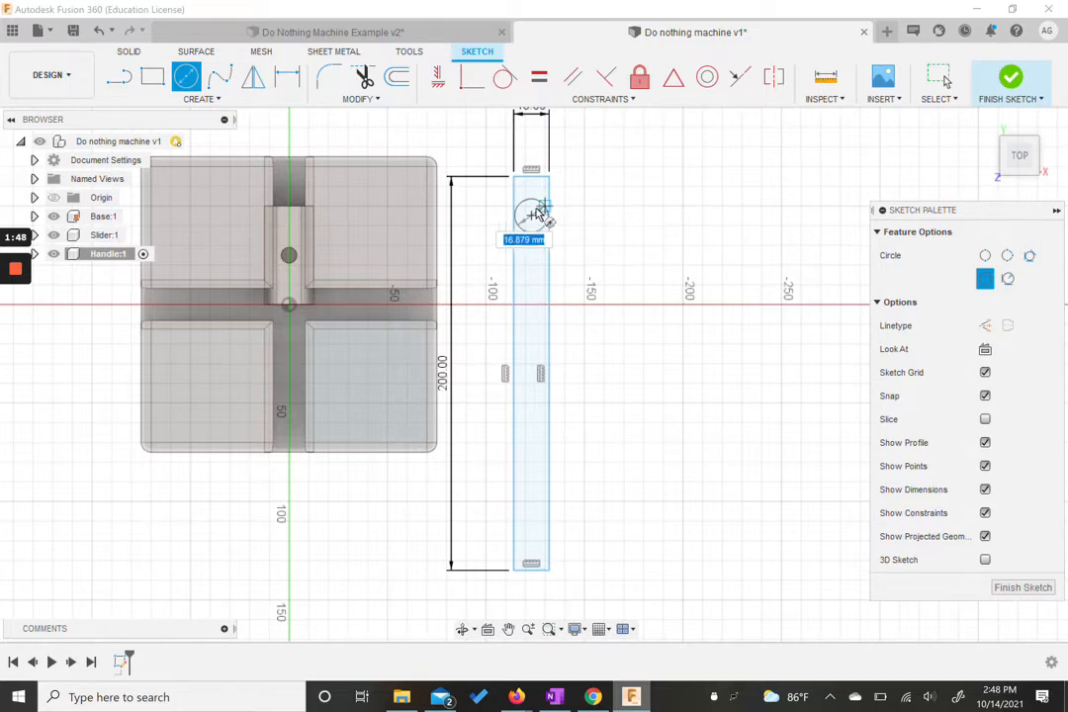
{"action": "left_click", "coordinate": [535, 213]}
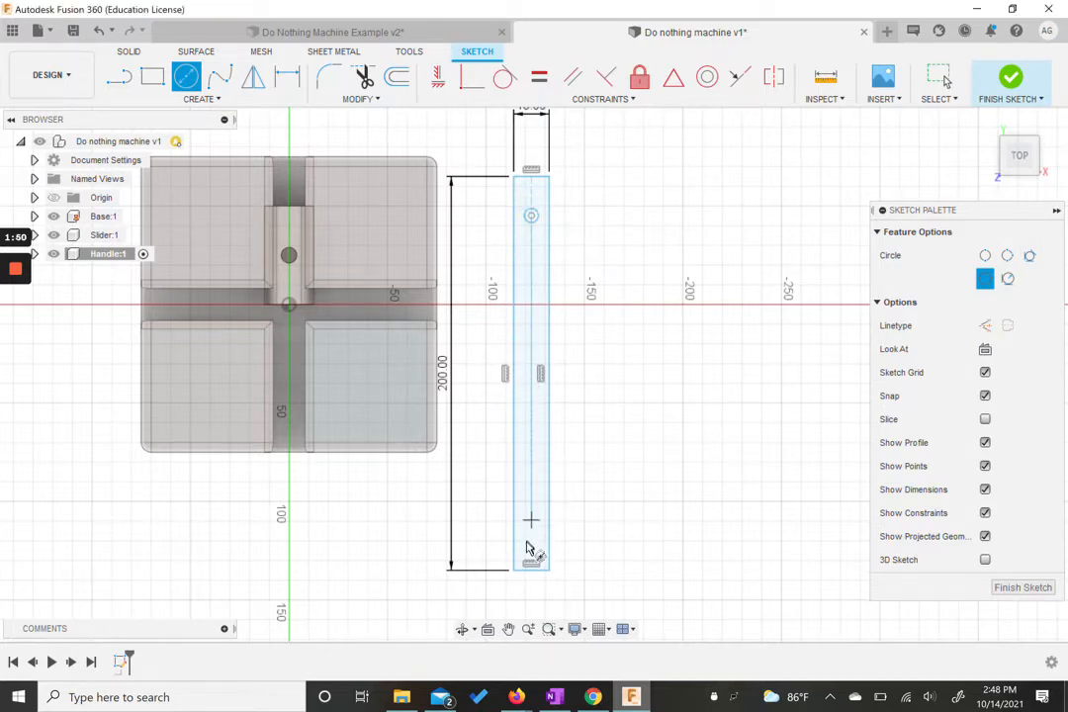
{"action": "left_click", "coordinate": [531, 431]}
{"action": "left_click", "coordinate": [535, 429]}
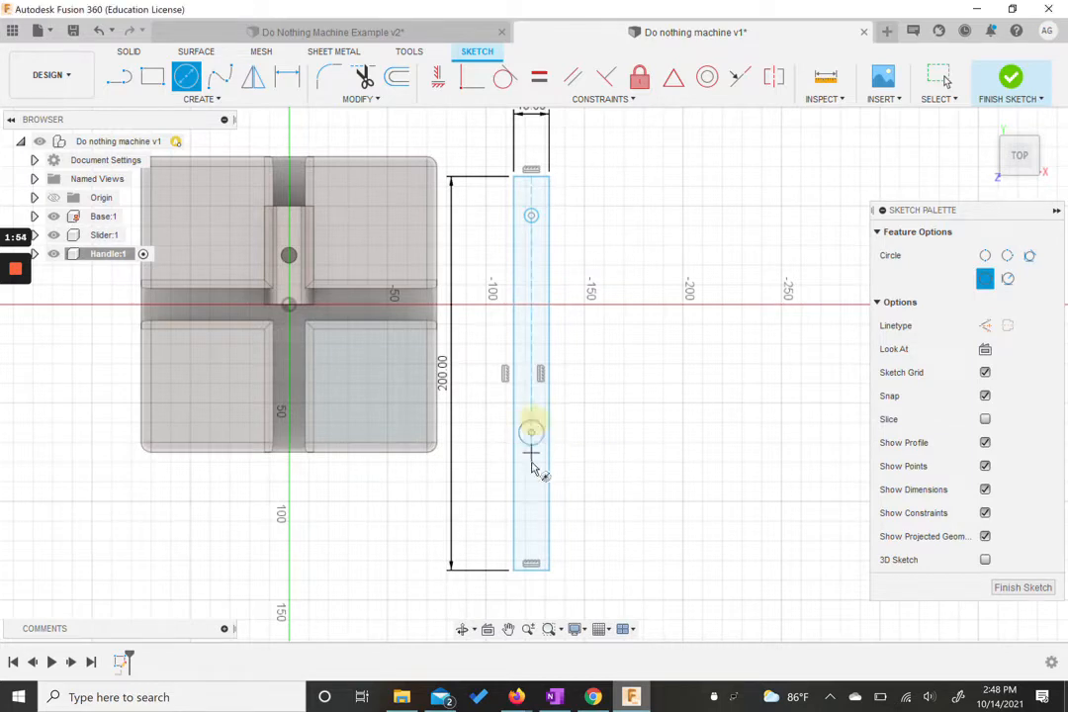
{"action": "left_click", "coordinate": [531, 520]}
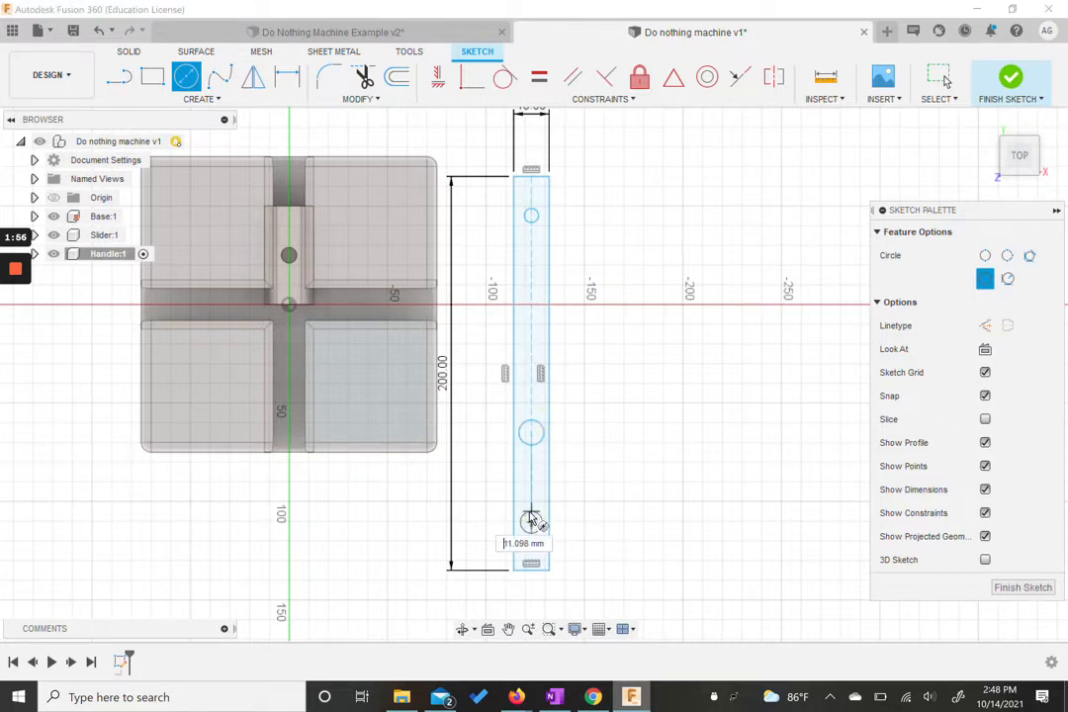
{"action": "left_click", "coordinate": [537, 523]}
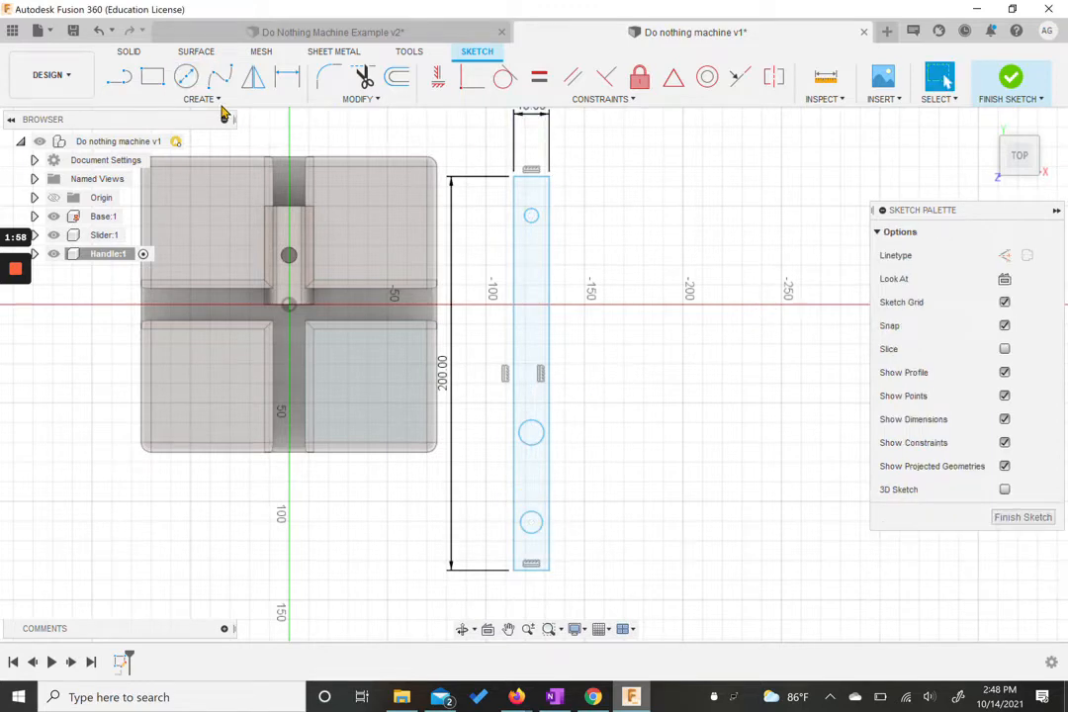
Step: Dimension the uppermost circle in the handle rectangle with a diameter of 8 mm
{"action": "left_click", "coordinate": [287, 76]}
{"action": "left_click", "coordinate": [531, 215]}
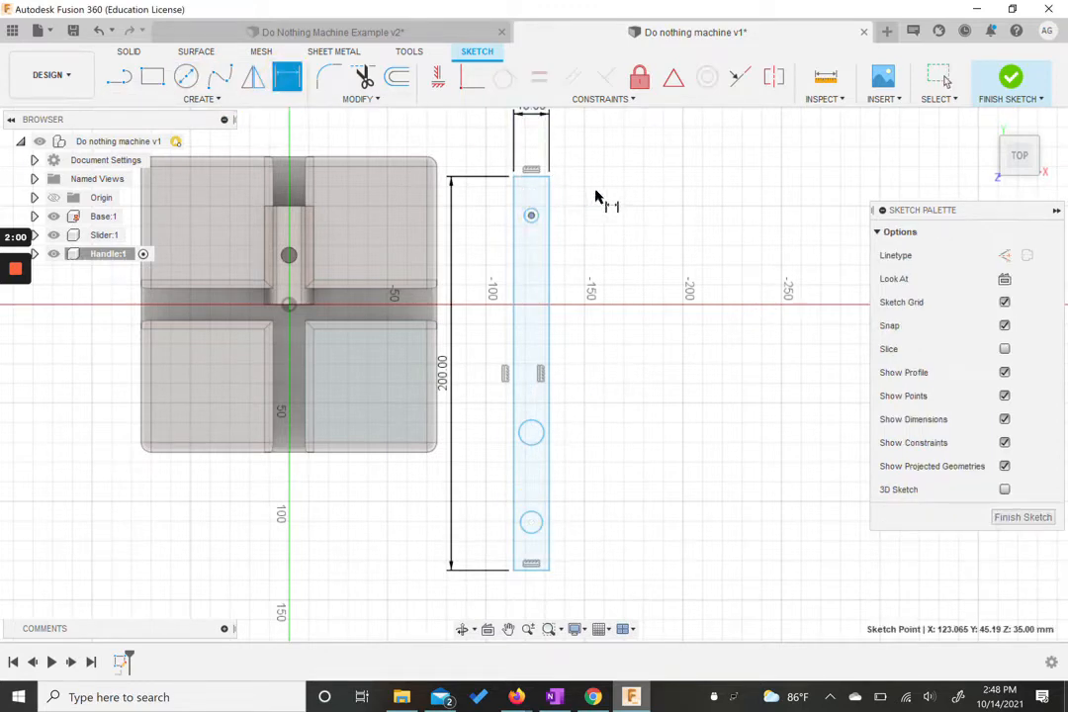
{"action": "left_click", "coordinate": [537, 215]}
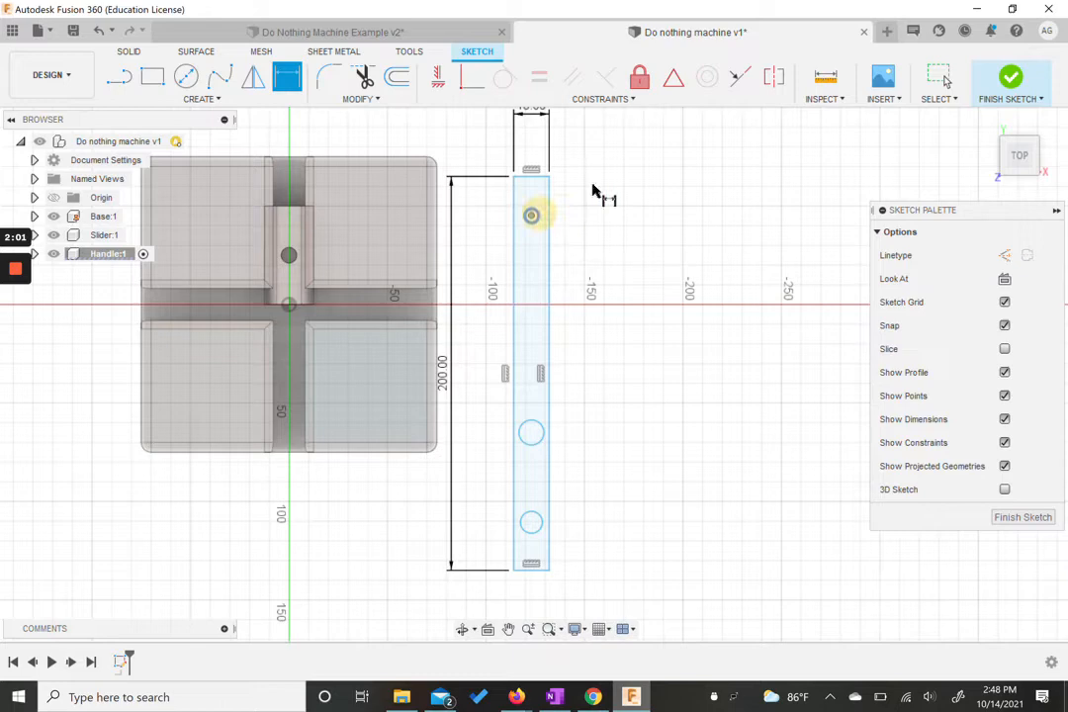
{"action": "left_click", "coordinate": [537, 209]}
{"action": "left_click", "coordinate": [531, 216]}
{"action": "scroll", "coordinate": [531, 217], "scroll_direction": "up", "scroll_amount": 2}
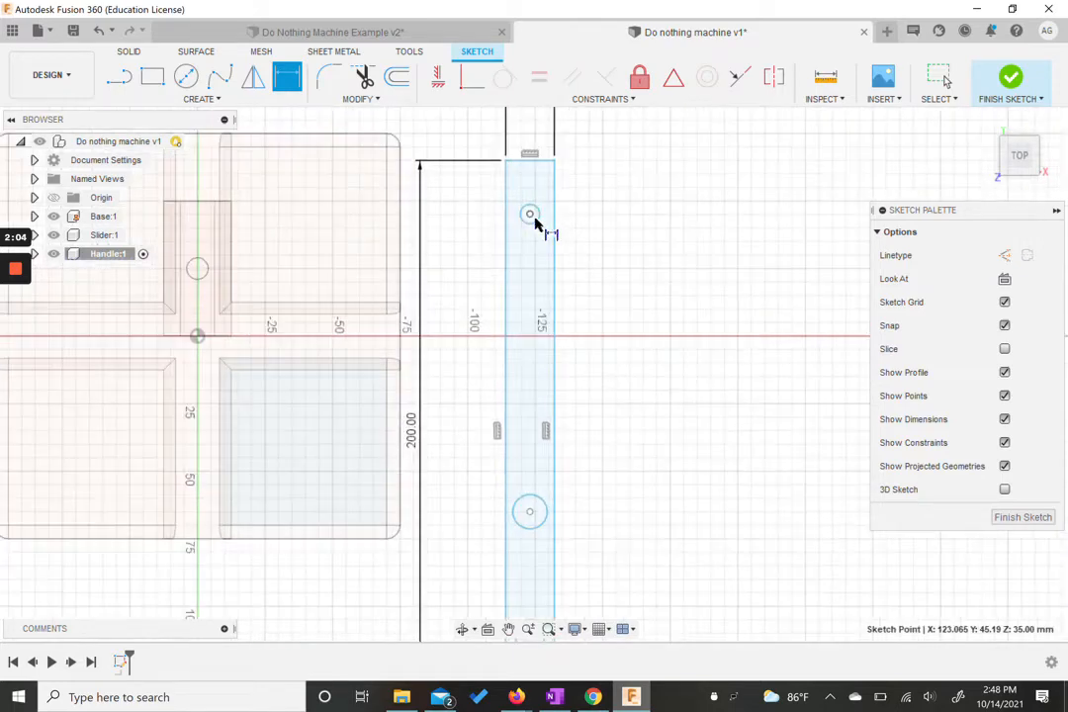
{"action": "left_click", "coordinate": [534, 216]}
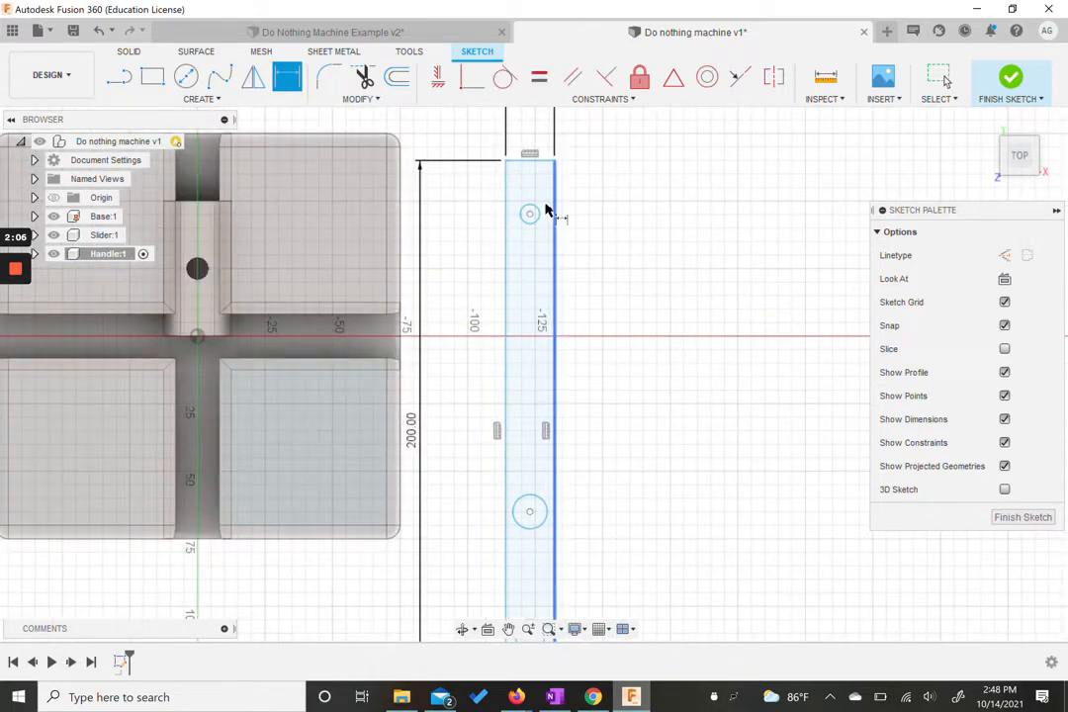
{"action": "left_click", "coordinate": [539, 215]}
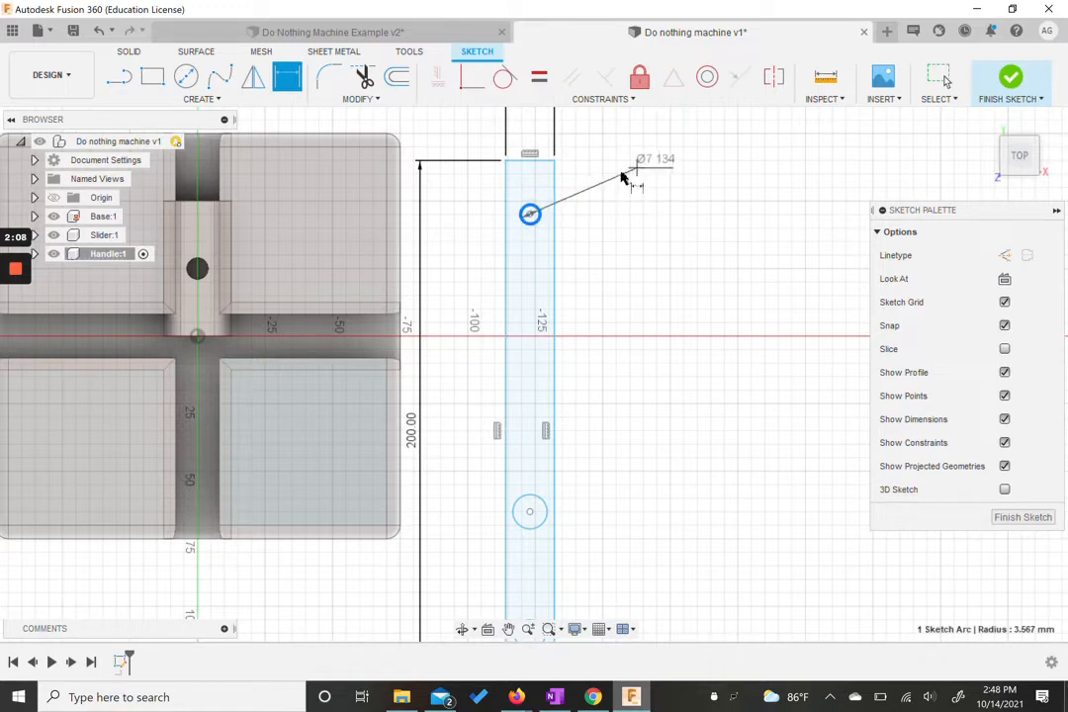
{"action": "left_click", "coordinate": [618, 172]}
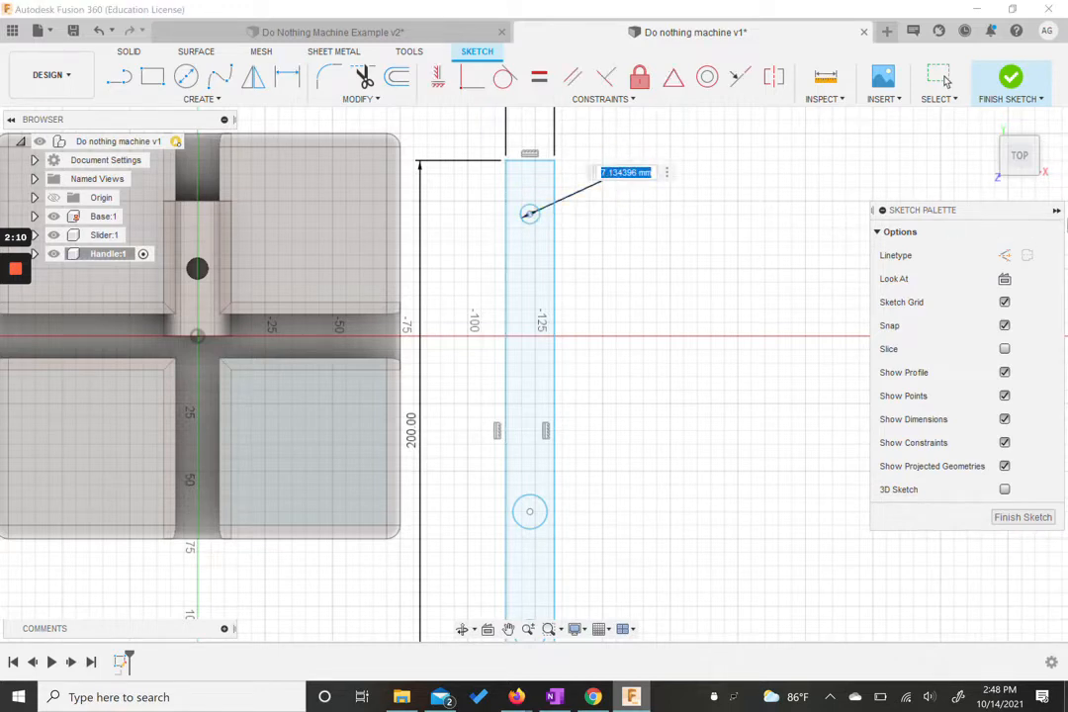
{"action": "type", "text": "8"}
{"action": "key", "text": "Return"}
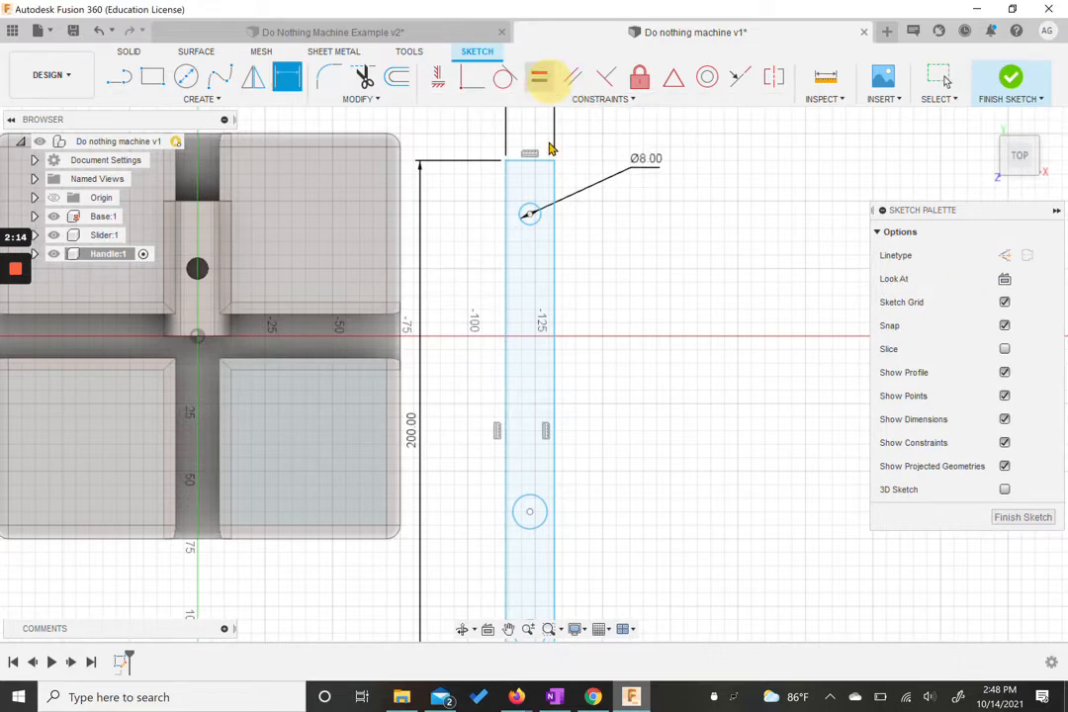
Step: Apply Equal constraints so both lower circles in the handle rectangle match the 8 mm circle
{"action": "left_click", "coordinate": [539, 76]}
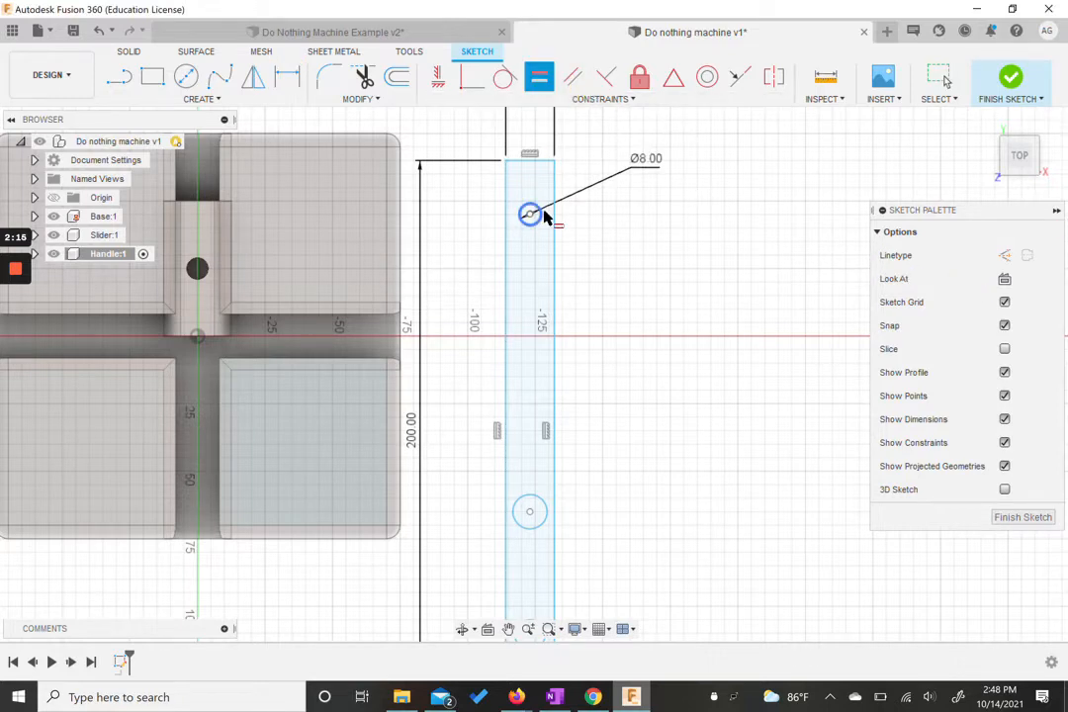
{"action": "left_click", "coordinate": [529, 505]}
{"action": "scroll", "coordinate": [563, 436], "scroll_direction": "up", "scroll_amount": 2}
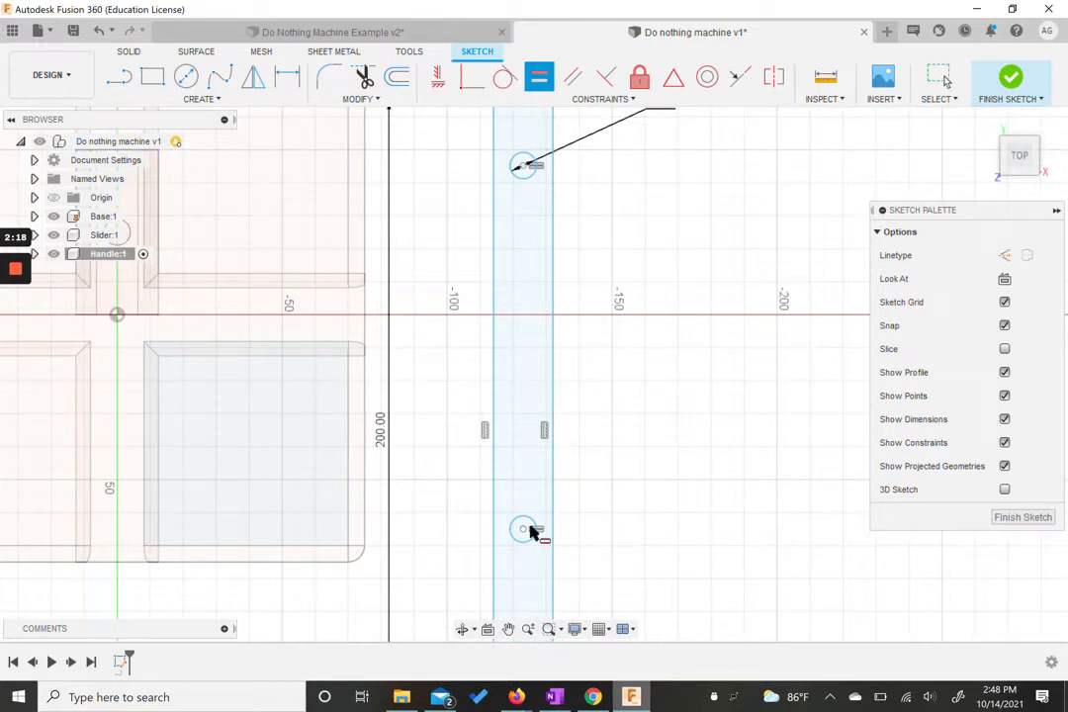
{"action": "scroll", "coordinate": [531, 522], "scroll_direction": "down", "scroll_amount": 2}
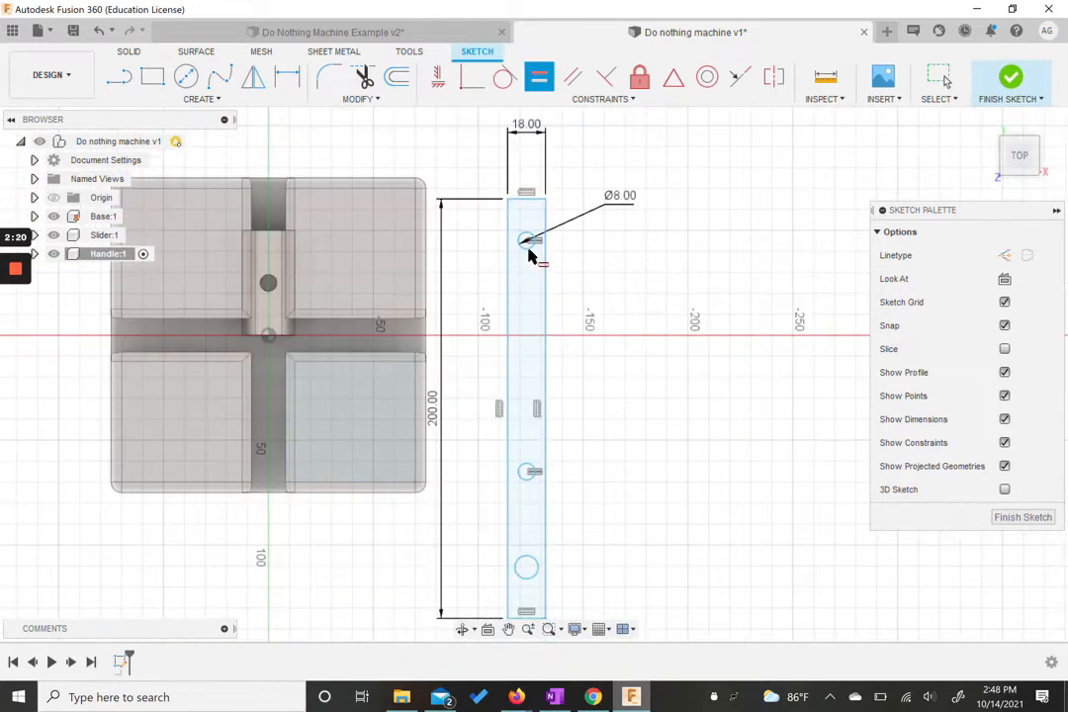
{"action": "left_click", "coordinate": [527, 240]}
{"action": "left_click", "coordinate": [531, 565]}
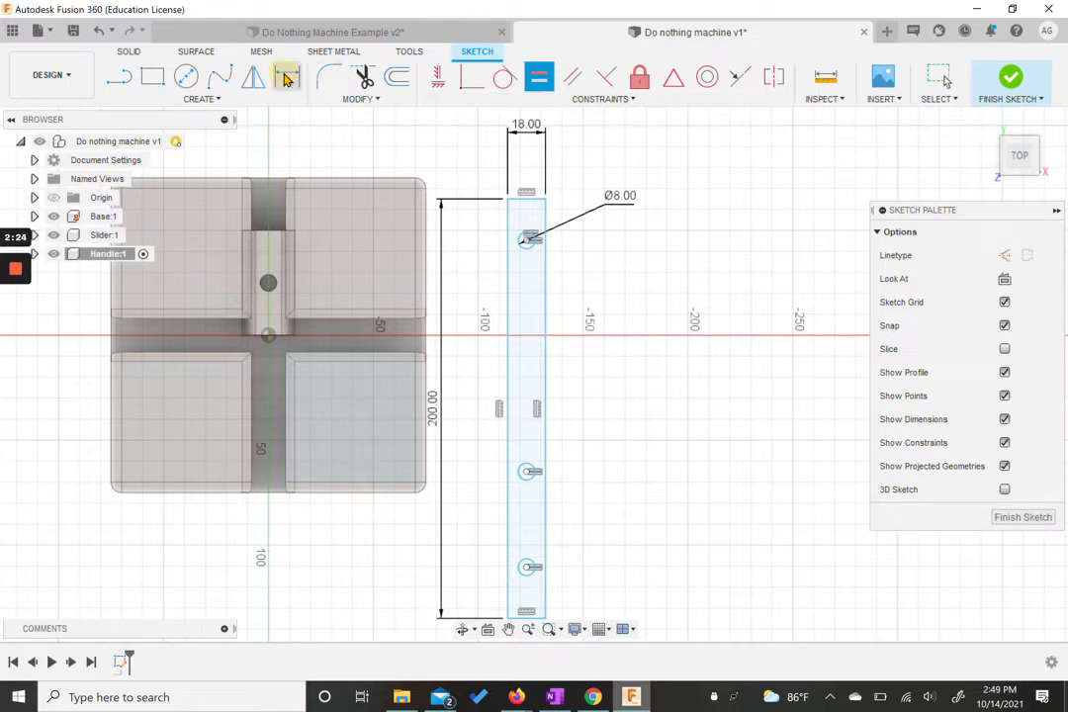
Step: Dimension the uppermost circle's centre 10 mm from the rectangle's upper short edge
{"action": "left_click", "coordinate": [287, 76]}
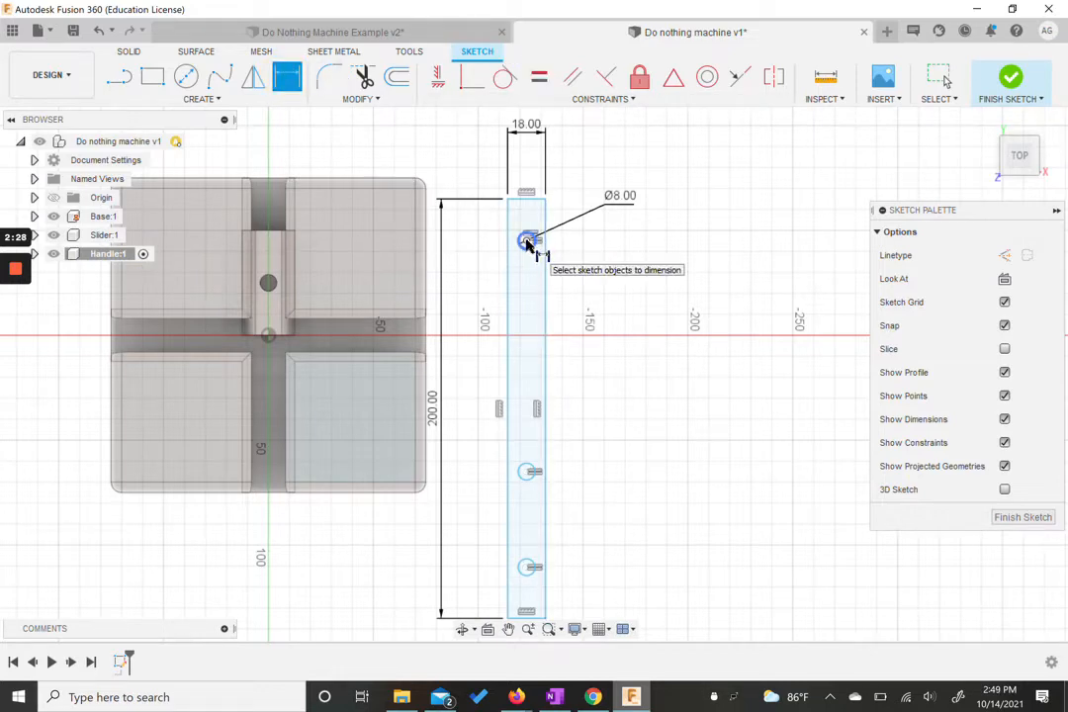
{"action": "left_click", "coordinate": [526, 238]}
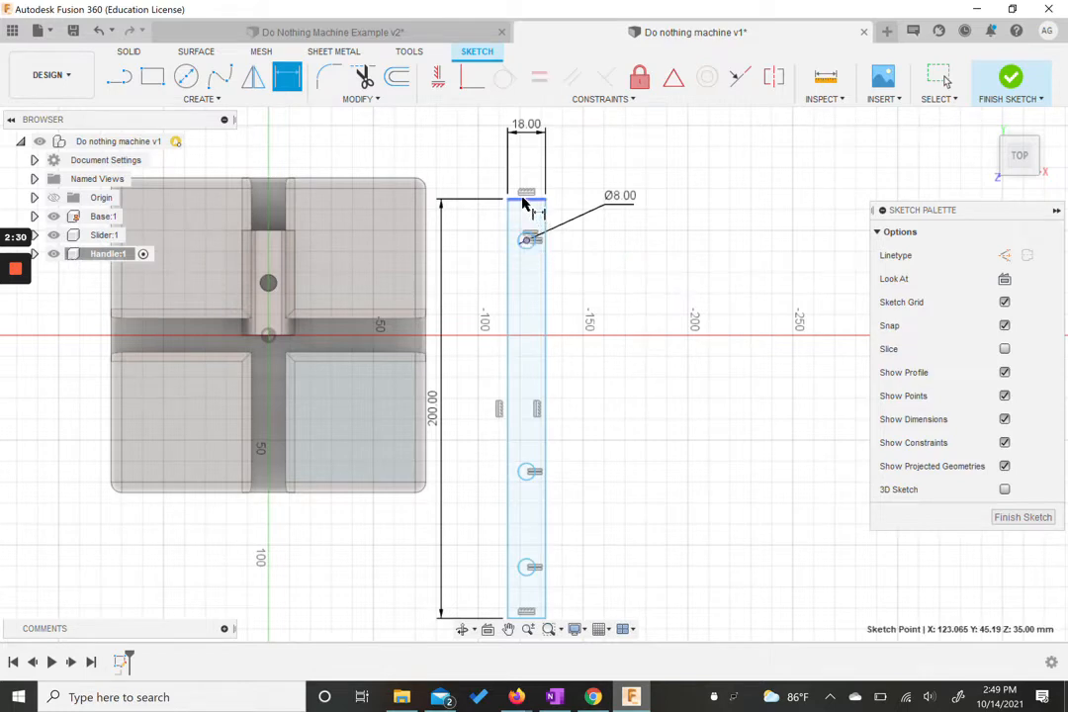
{"action": "left_click", "coordinate": [527, 202]}
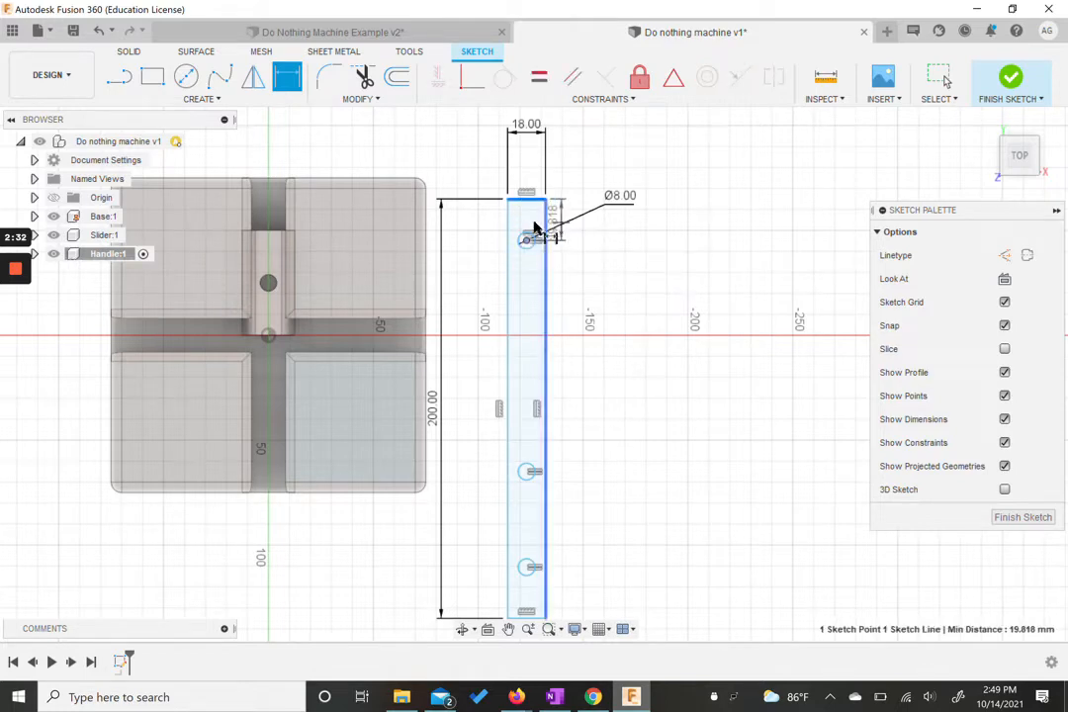
{"action": "left_click", "coordinate": [482, 227]}
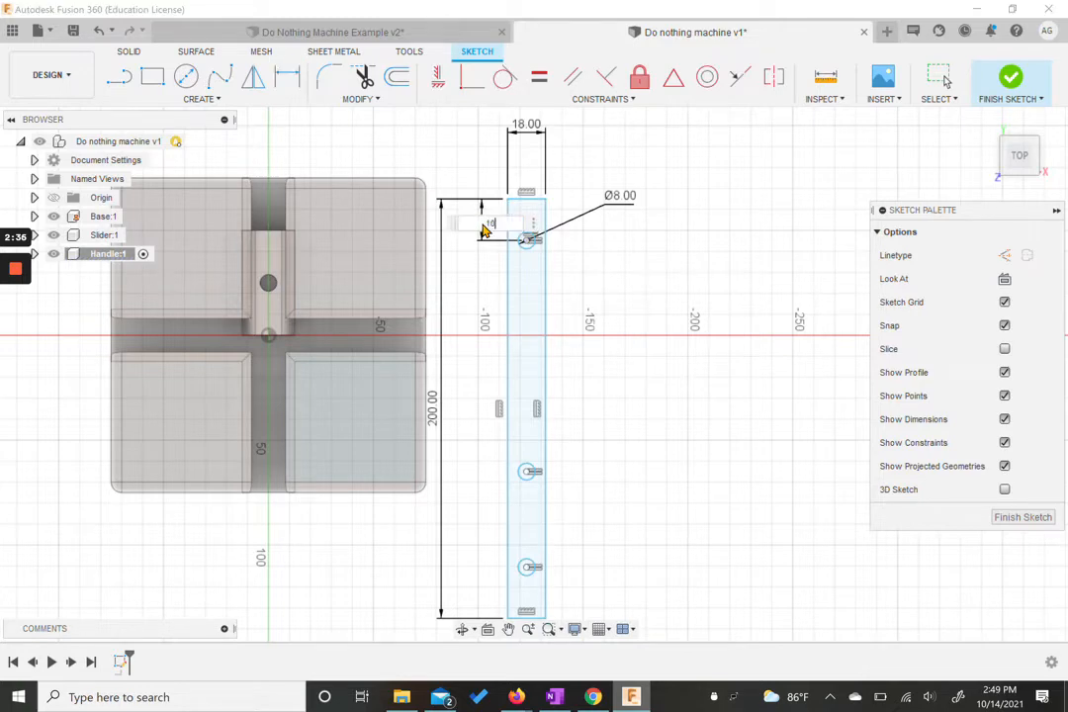
{"action": "key", "text": "Return"}
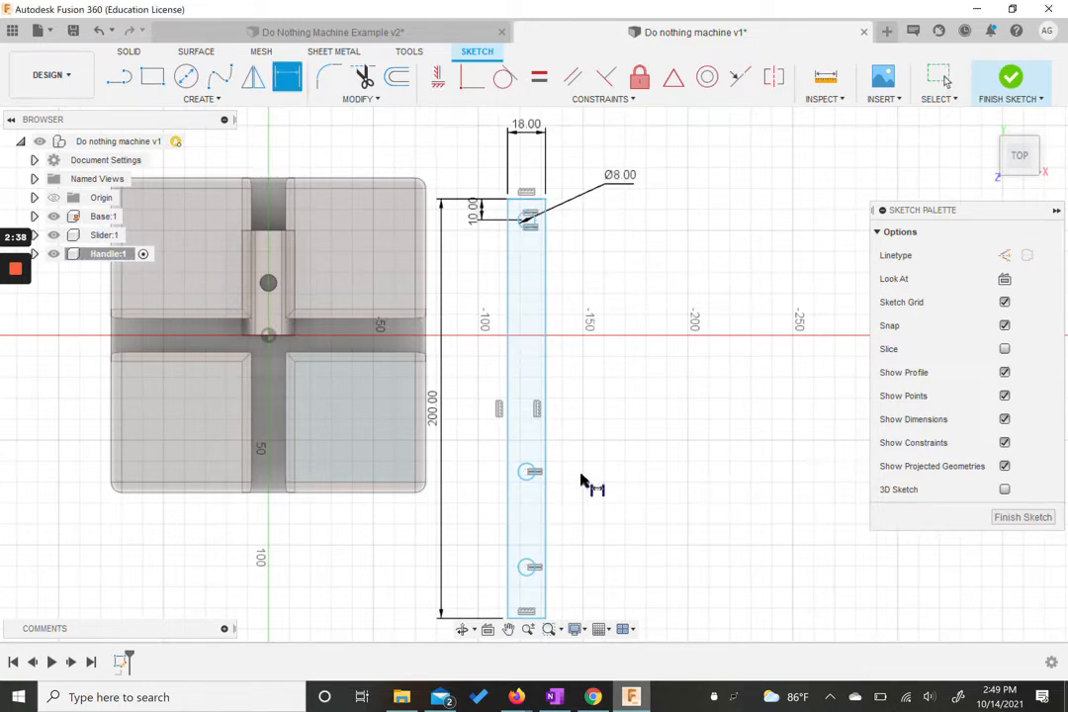
Step: Dimension the lowest circle's centre 12 mm from the rectangle's lower short edge
{"action": "middle_click_drag", "start_coordinate": [579, 481], "coordinate": [579, 413]}
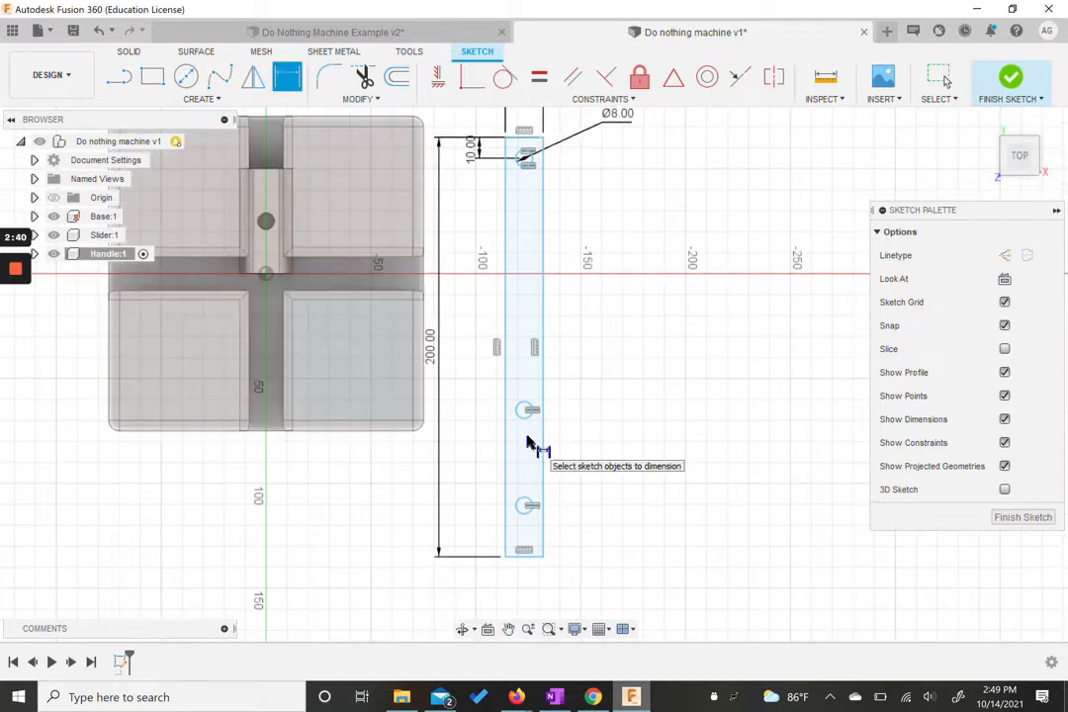
{"action": "left_click", "coordinate": [525, 505]}
{"action": "left_click", "coordinate": [524, 555]}
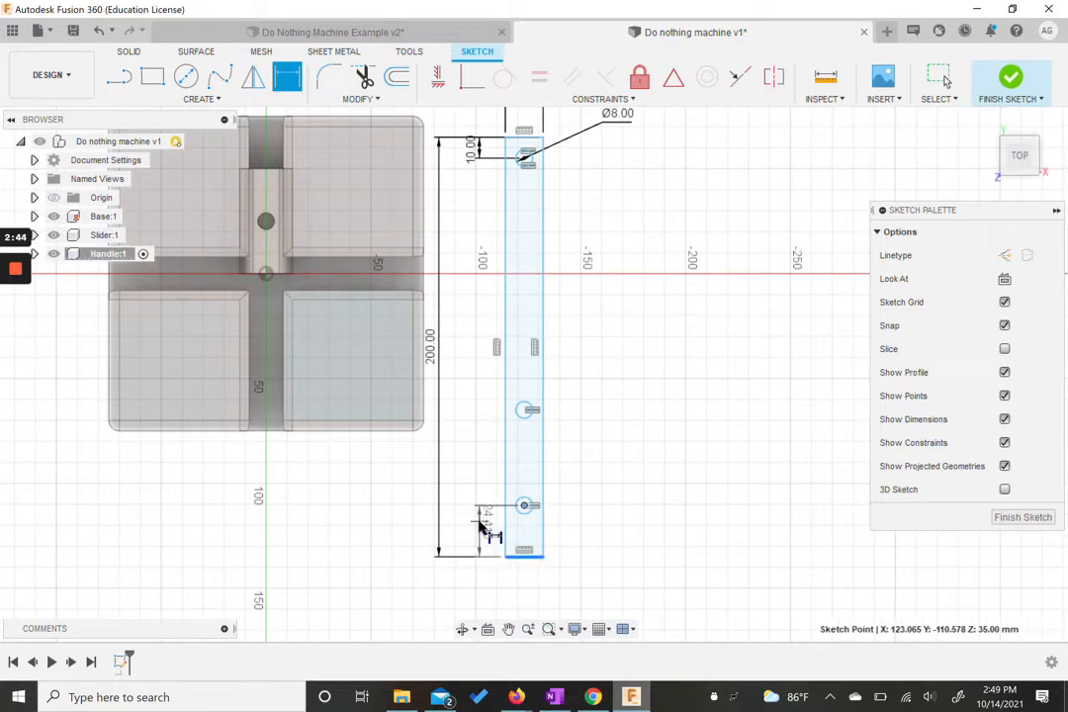
{"action": "left_click", "coordinate": [476, 520]}
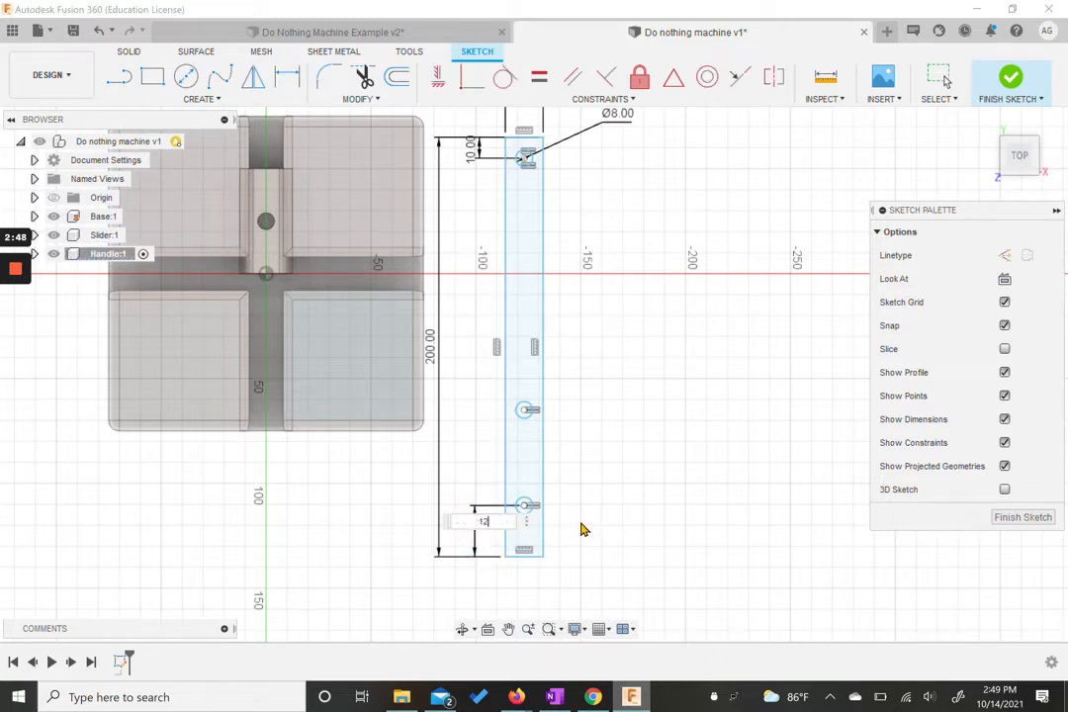
{"action": "type", "text": "12"}
{"action": "key", "text": "Return"}
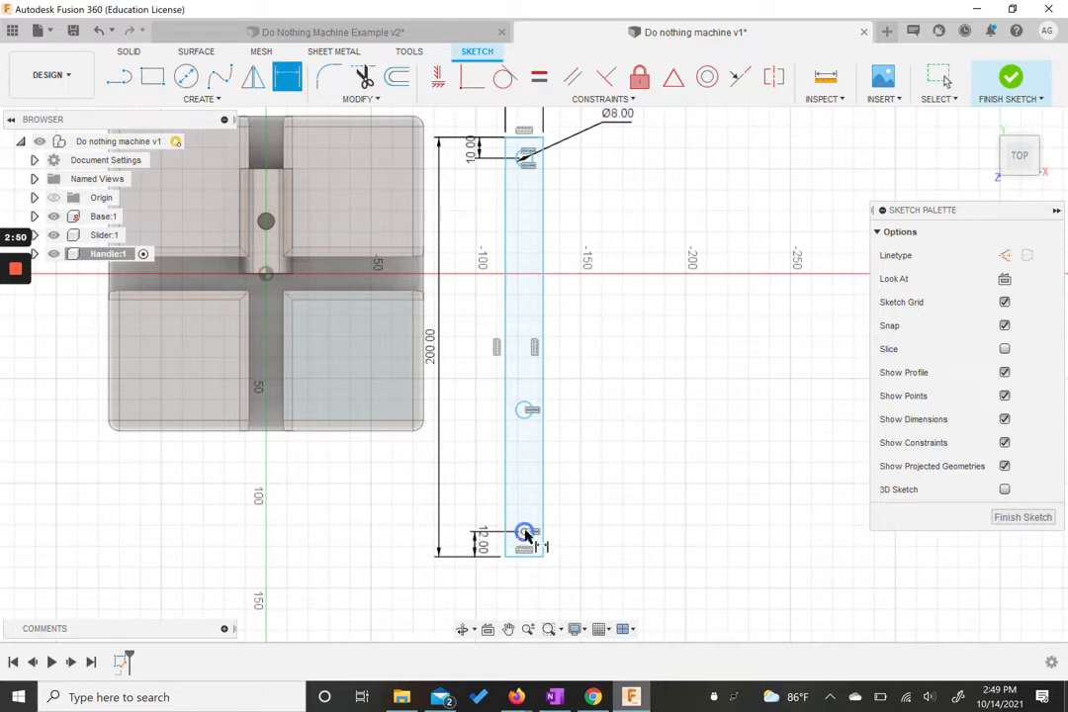
Step: Add a dimension of 557.995 mm between the centres of the two lower circles
{"action": "left_click", "coordinate": [525, 412]}
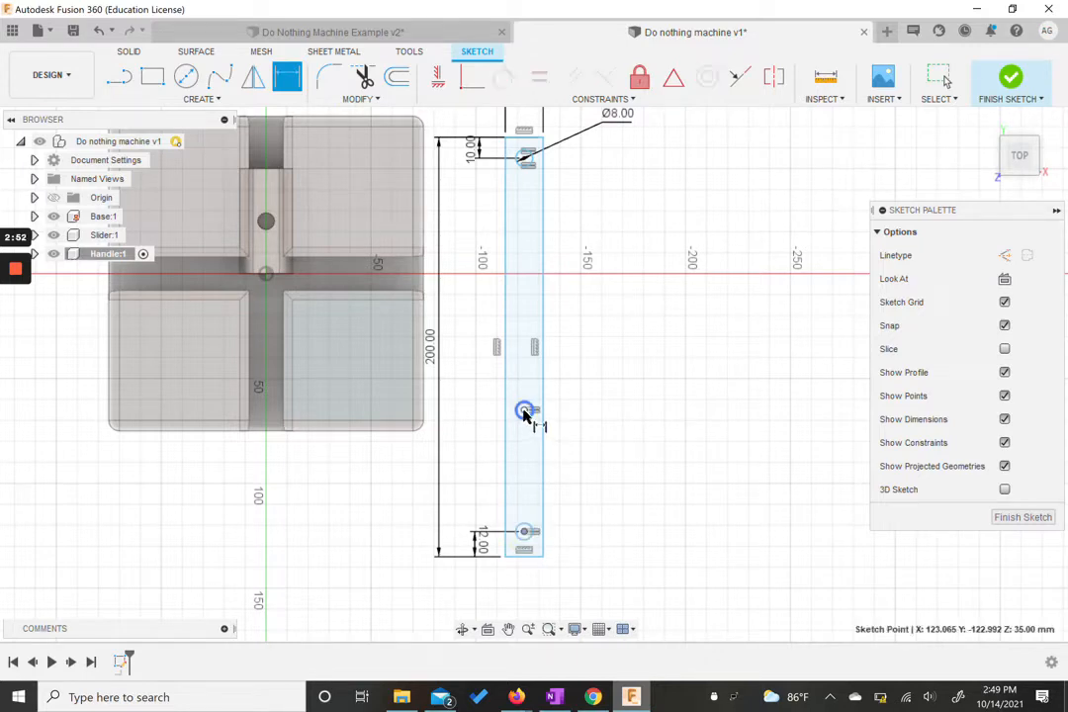
{"action": "left_click", "coordinate": [524, 410]}
{"action": "left_click", "coordinate": [584, 446]}
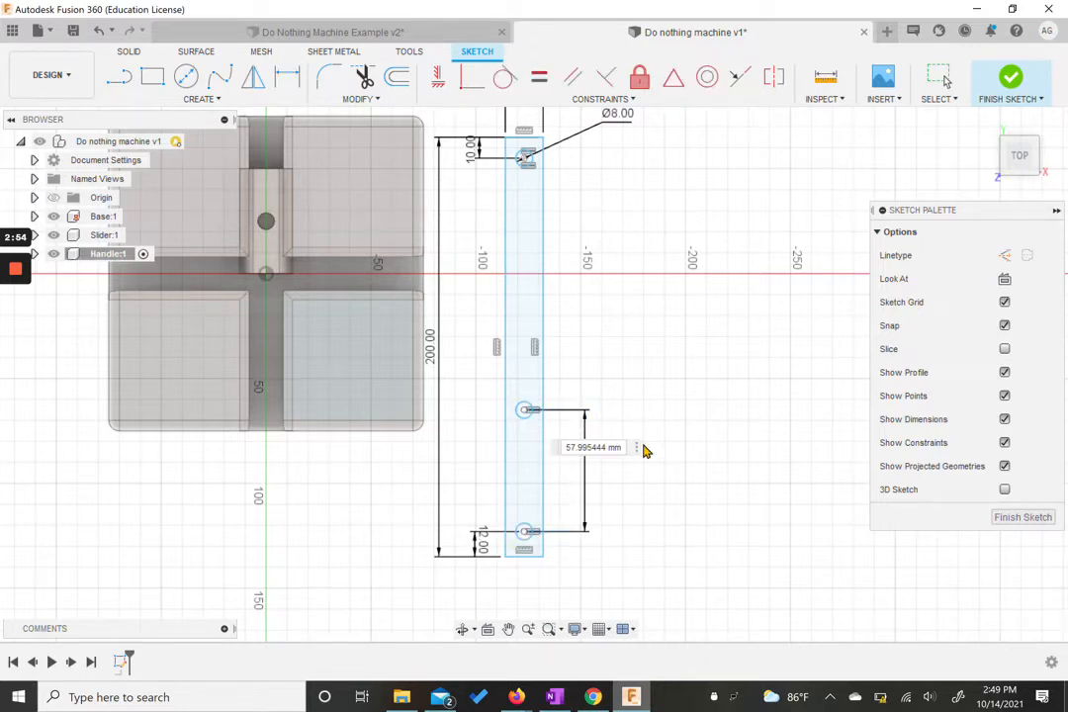
{"action": "type", "text": "500"}
{"action": "key", "text": "Return"}
{"action": "scroll", "coordinate": [592, 382], "scroll_direction": "down", "scroll_amount": 1}
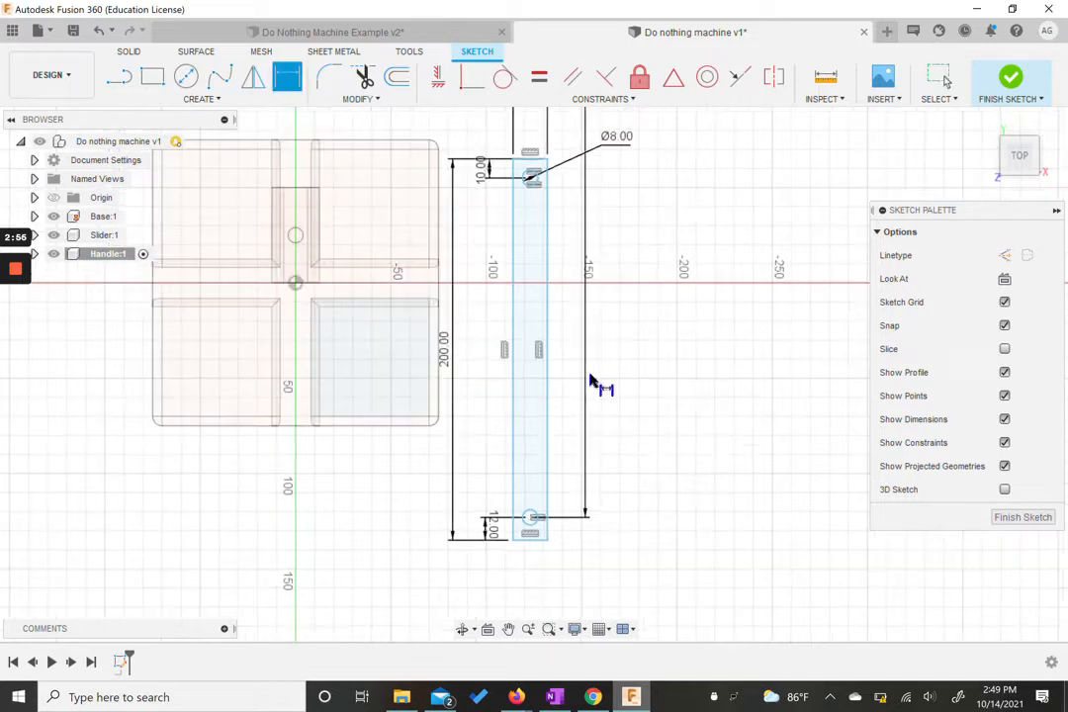
{"action": "scroll", "coordinate": [590, 381], "scroll_direction": "up", "scroll_amount": 2}
{"action": "scroll", "coordinate": [590, 382], "scroll_direction": "down", "scroll_amount": 6}
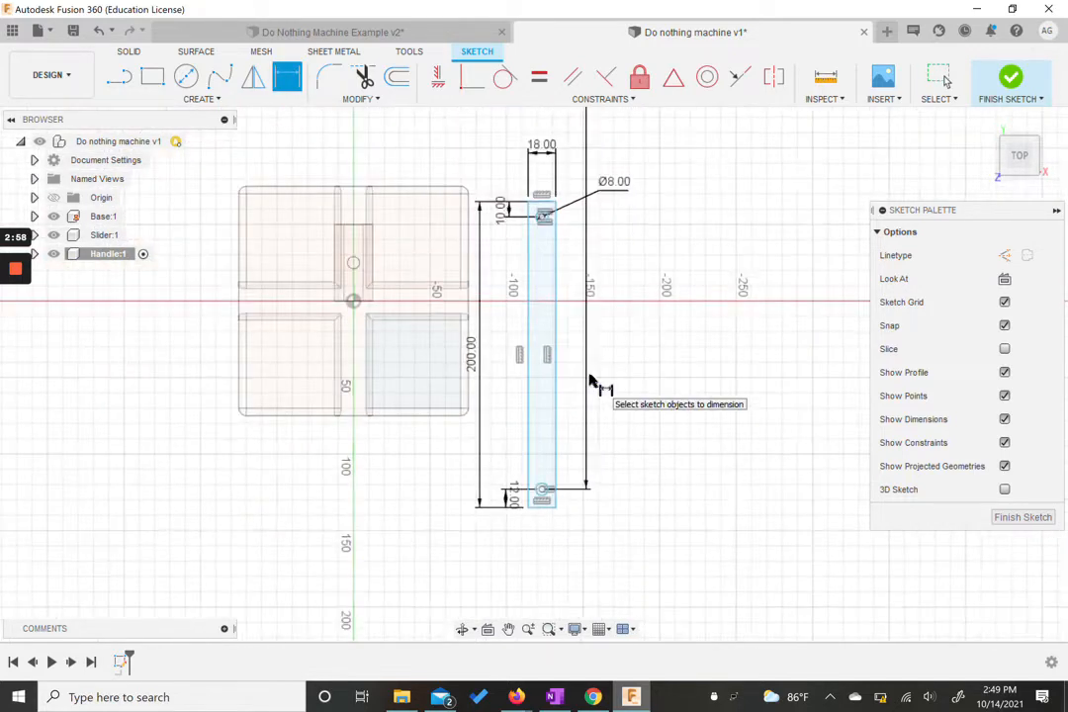
{"action": "scroll", "coordinate": [590, 381], "scroll_direction": "down", "scroll_amount": 1}
{"action": "key", "text": "Escape"}
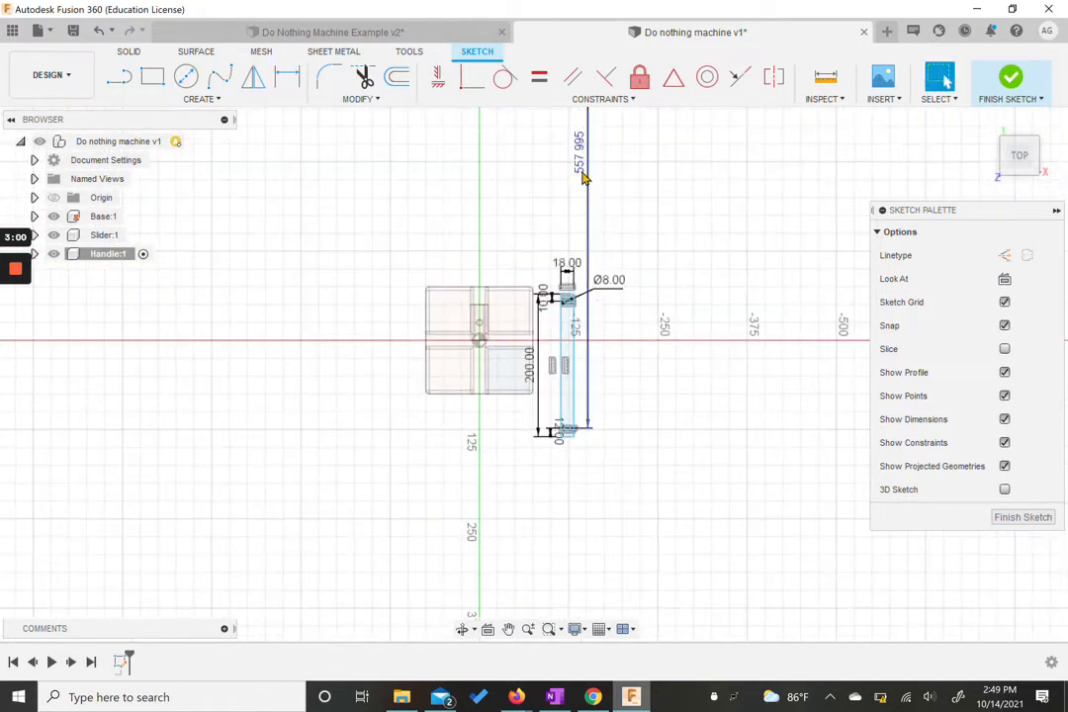
Step: Set the centre distance between the two lower circles to 75 mm and finish the handle sketch
{"action": "double_click", "coordinate": [580, 164]}
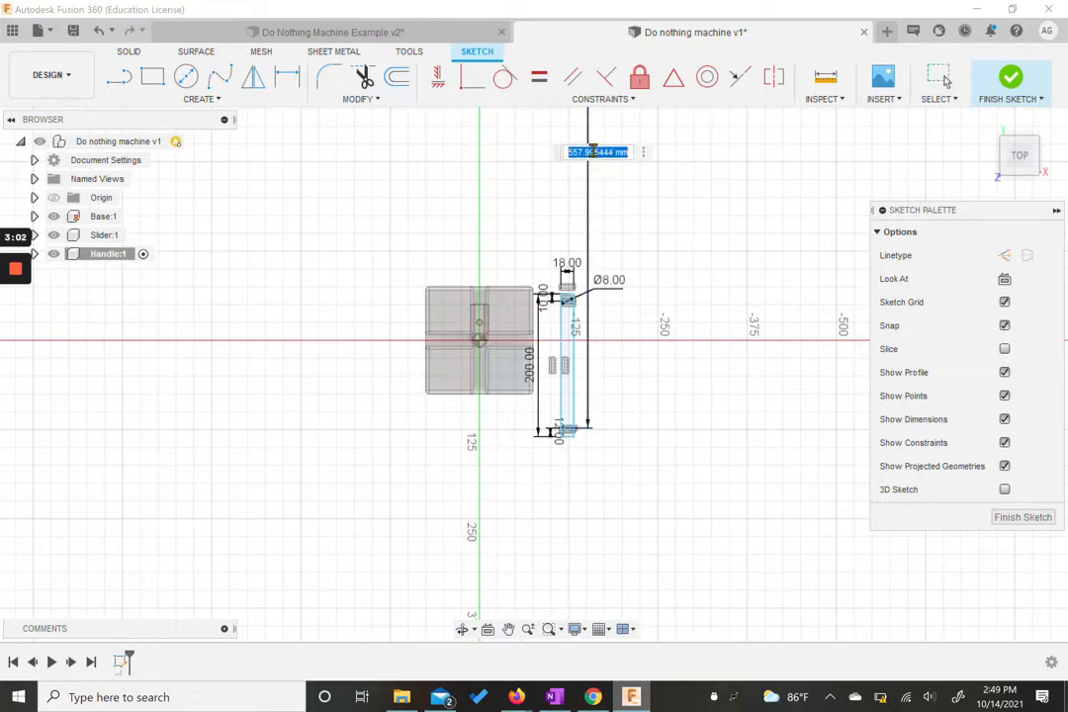
{"action": "type", "text": "75"}
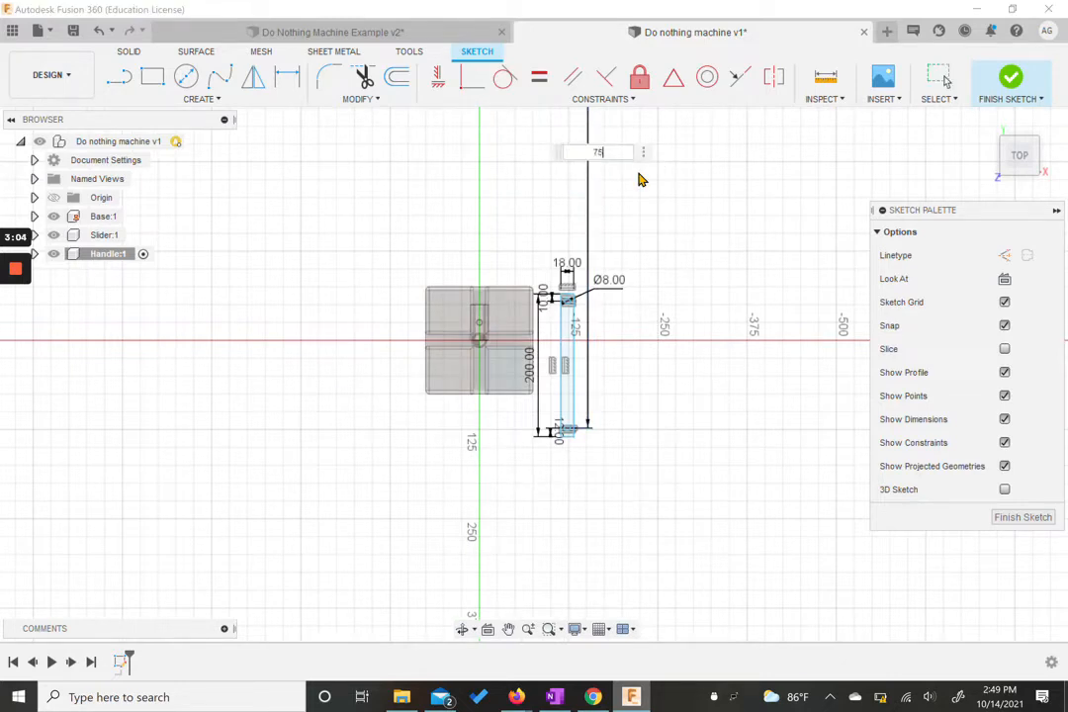
{"action": "key", "text": "Return"}
{"action": "scroll", "coordinate": [607, 348], "scroll_direction": "up", "scroll_amount": 5}
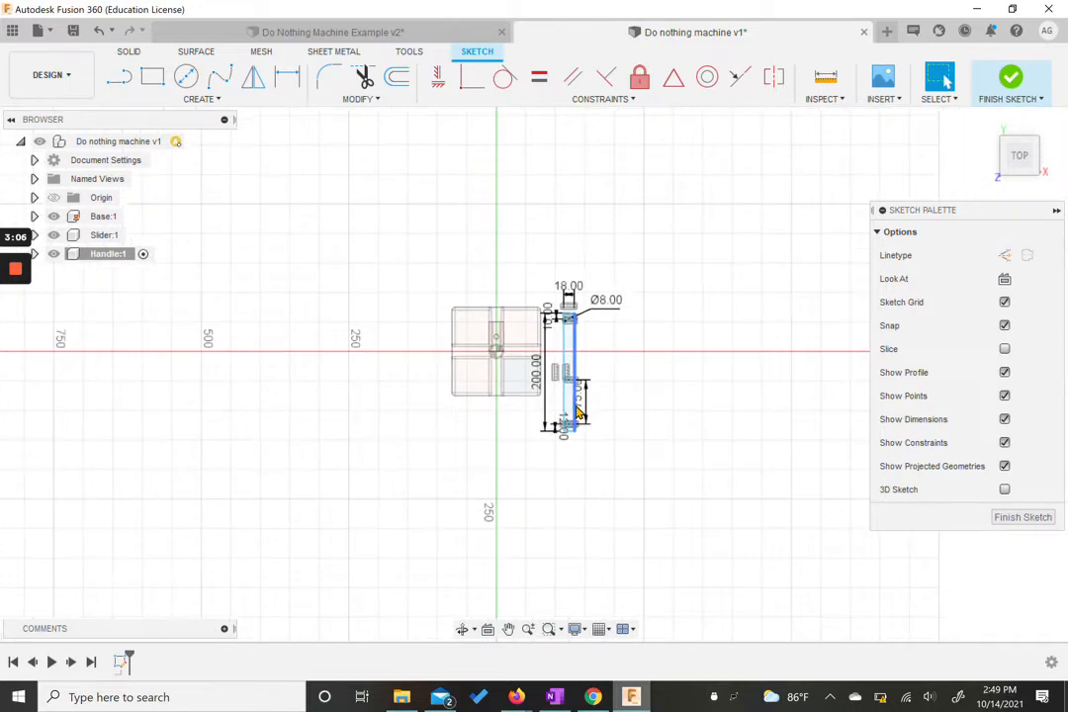
{"action": "middle_click_drag", "start_coordinate": [590, 308], "coordinate": [569, 326]}
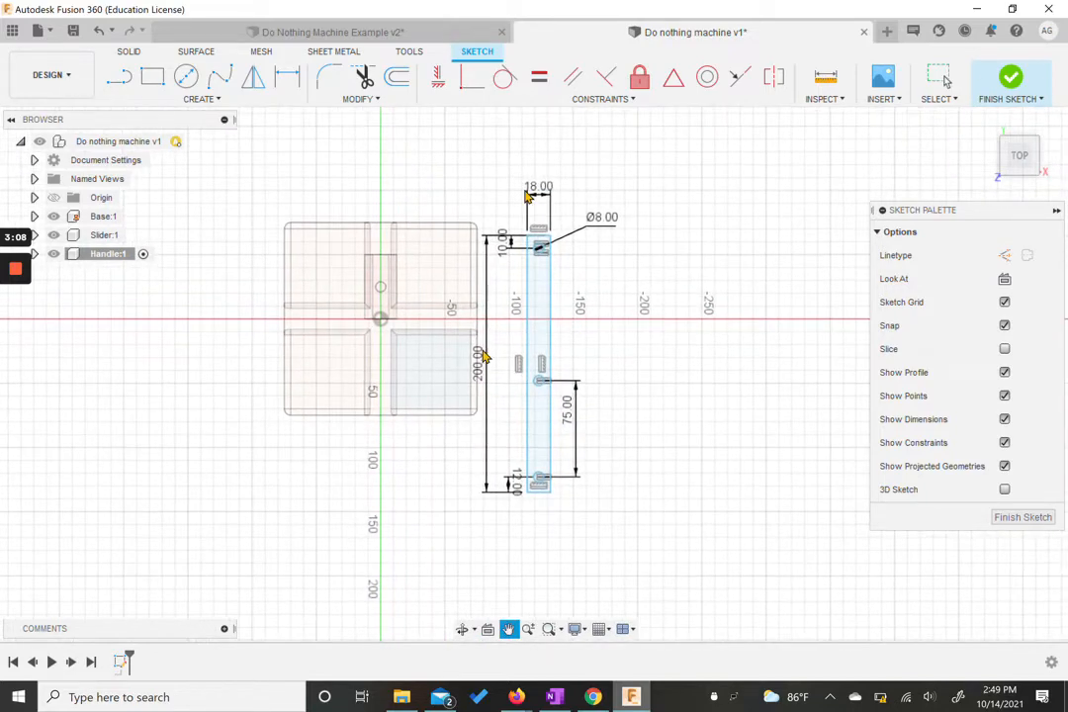
{"action": "left_click", "coordinate": [1010, 79]}
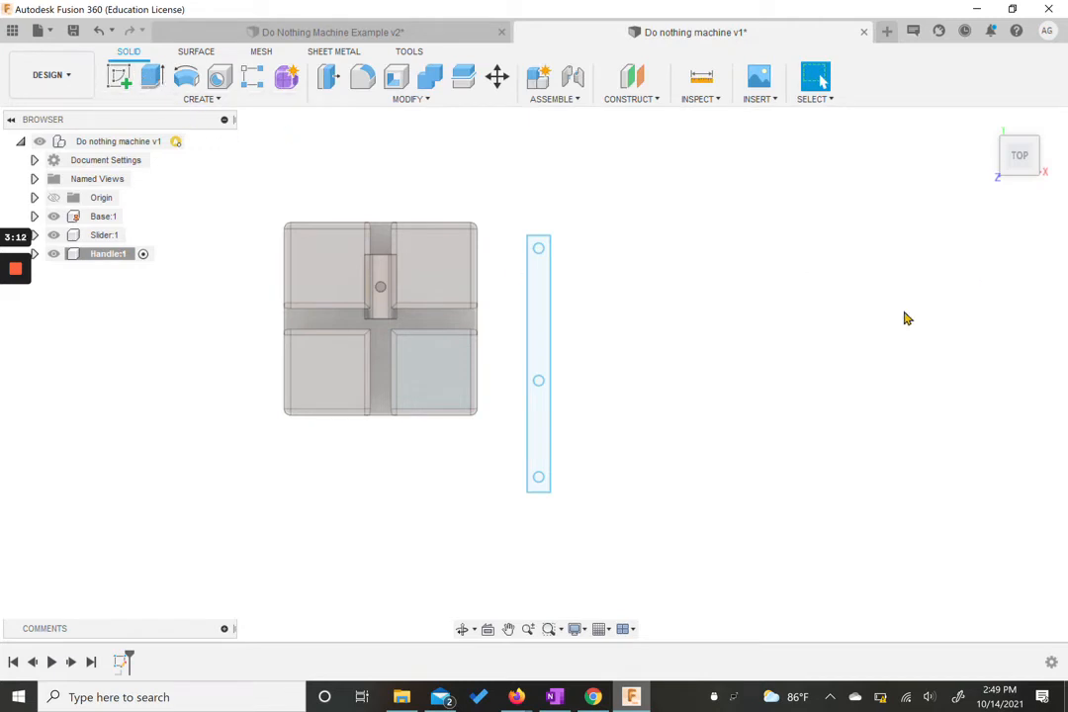
Step: Extrude the handle profile upward to one side as a new body, leaving the three circles as holes
{"action": "middle_click_drag", "start_coordinate": [830, 225], "coordinate": [895, 164], "text": "shift"}
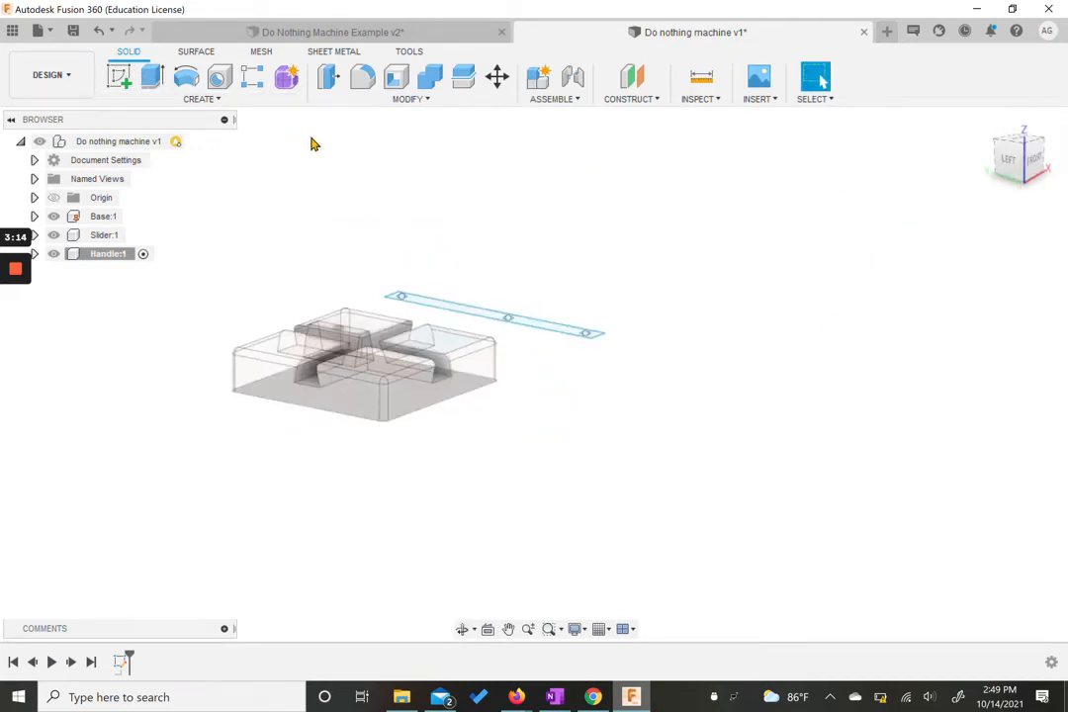
{"action": "left_click", "coordinate": [152, 77]}
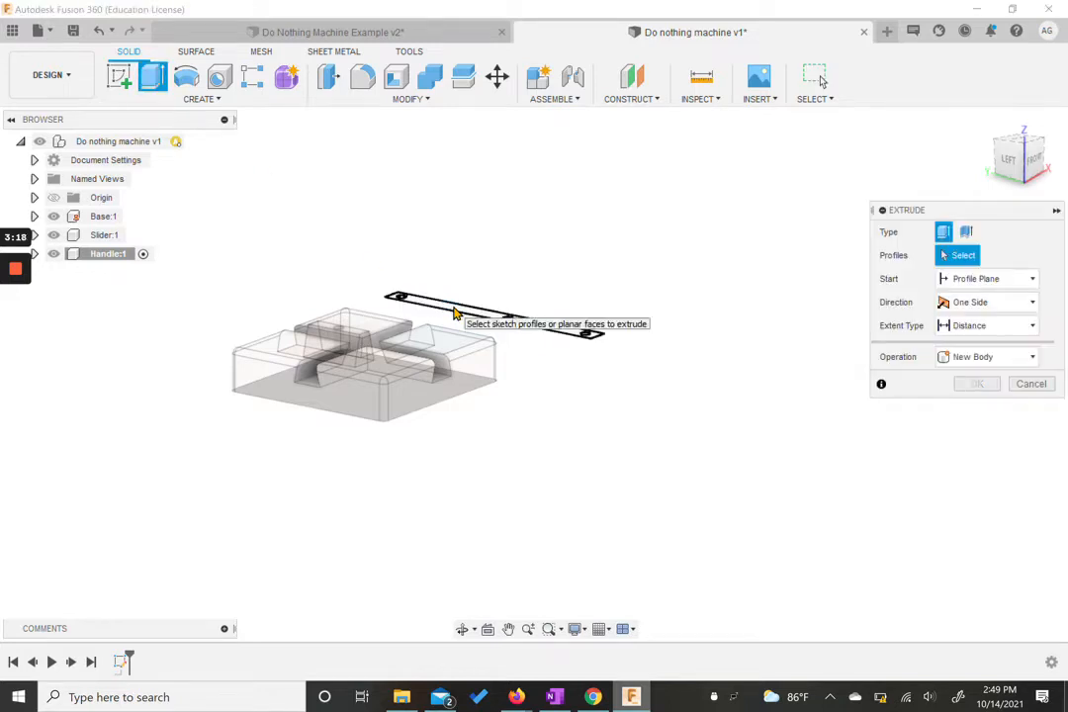
{"action": "left_click", "coordinate": [457, 311]}
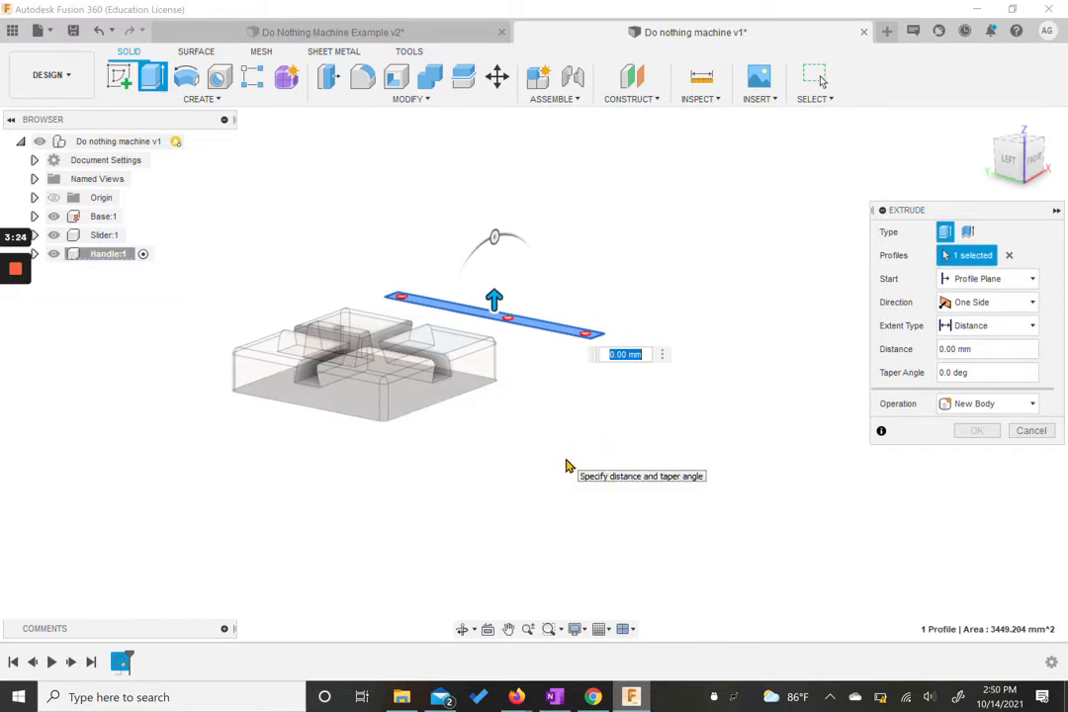
{"action": "key", "text": "Return"}
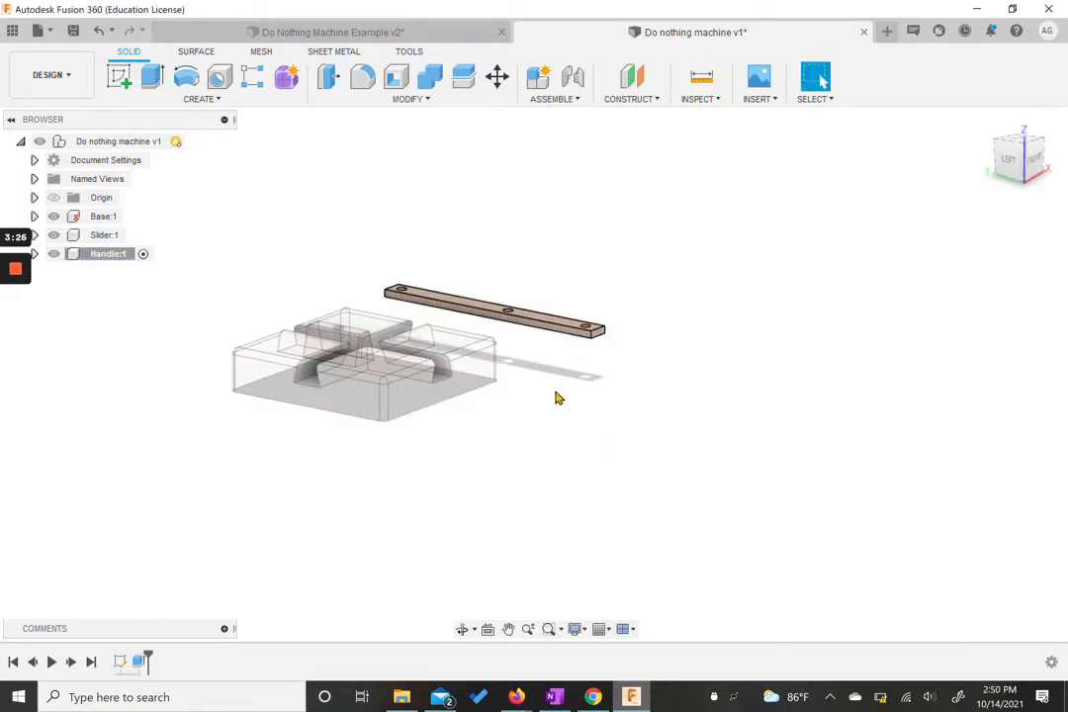
{"action": "left_click_drag", "start_coordinate": [572, 401], "coordinate": [667, 402]}
{"action": "key", "text": "Escape"}
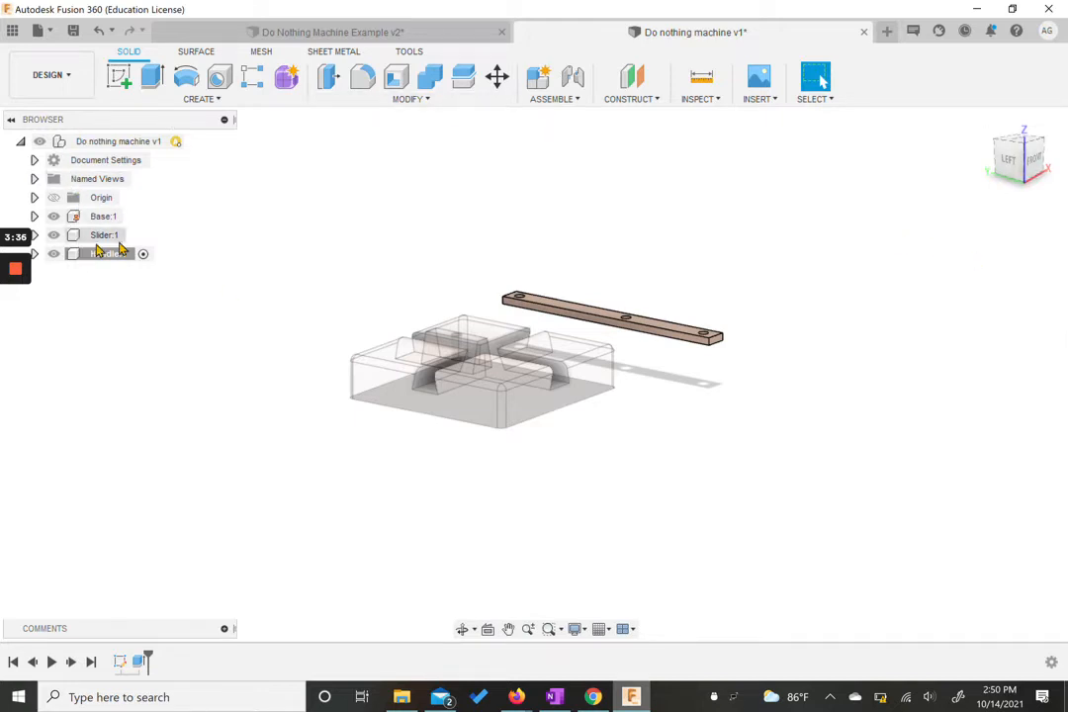
Step: Create an internal standard component with the top-level Do nothing machine assembly as its parent instead of the Handle, and activate it
{"action": "left_click", "coordinate": [166, 98]}
{"action": "left_click", "coordinate": [147, 115]}
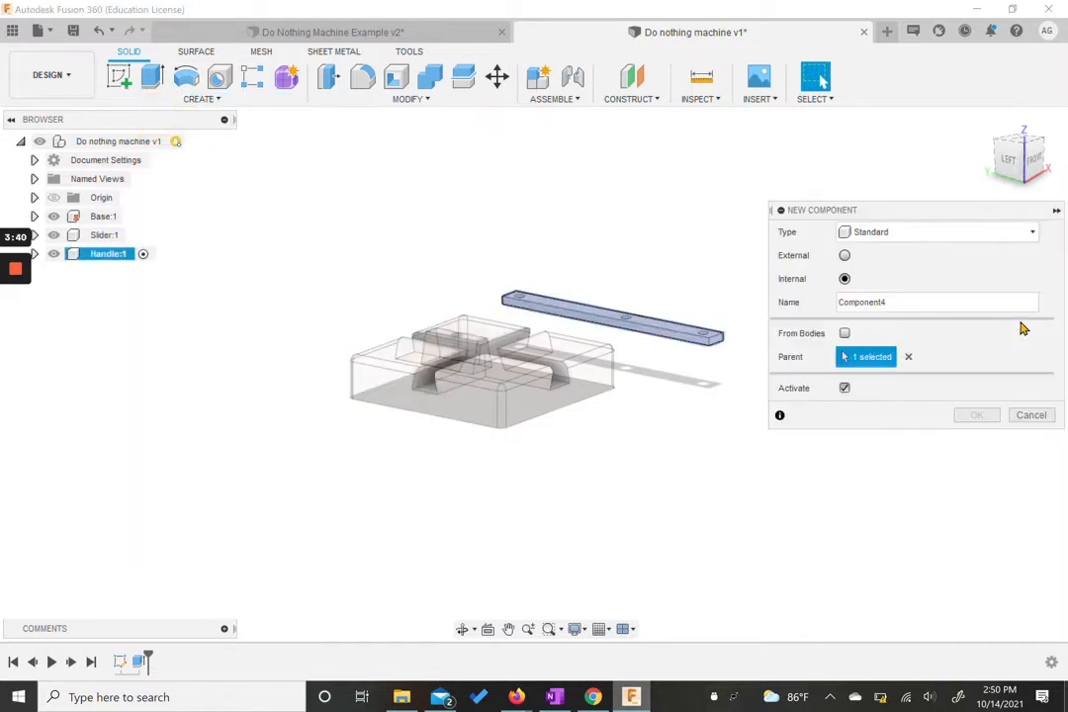
{"action": "left_click", "coordinate": [907, 357]}
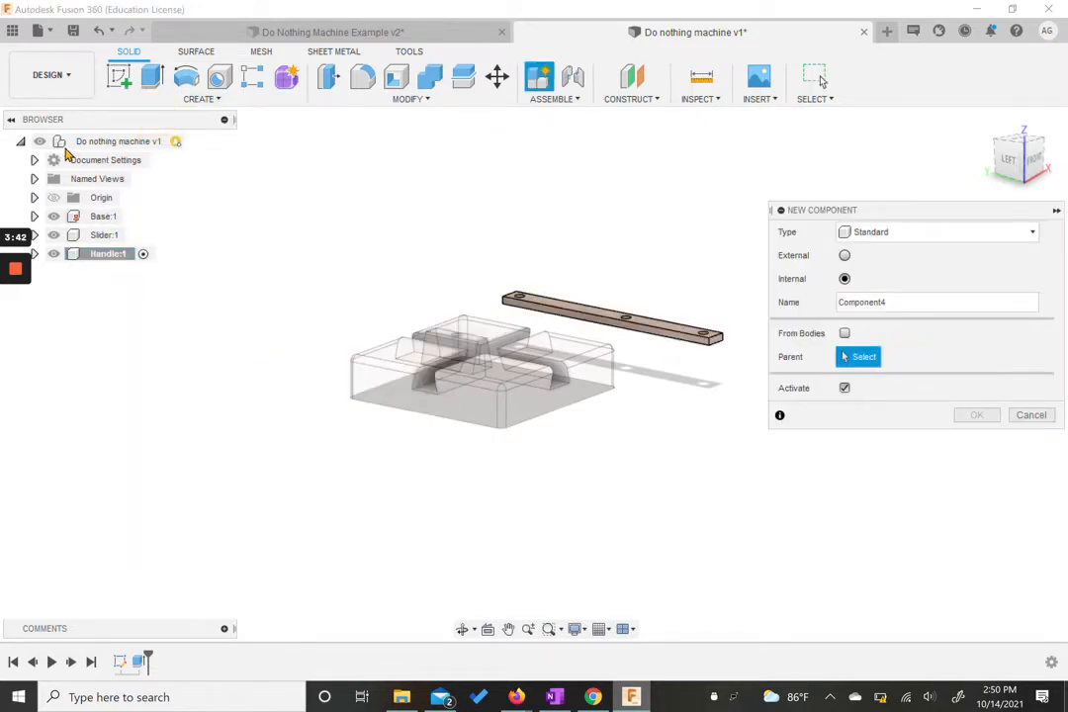
{"action": "left_click", "coordinate": [75, 145]}
{"action": "left_click", "coordinate": [974, 415]}
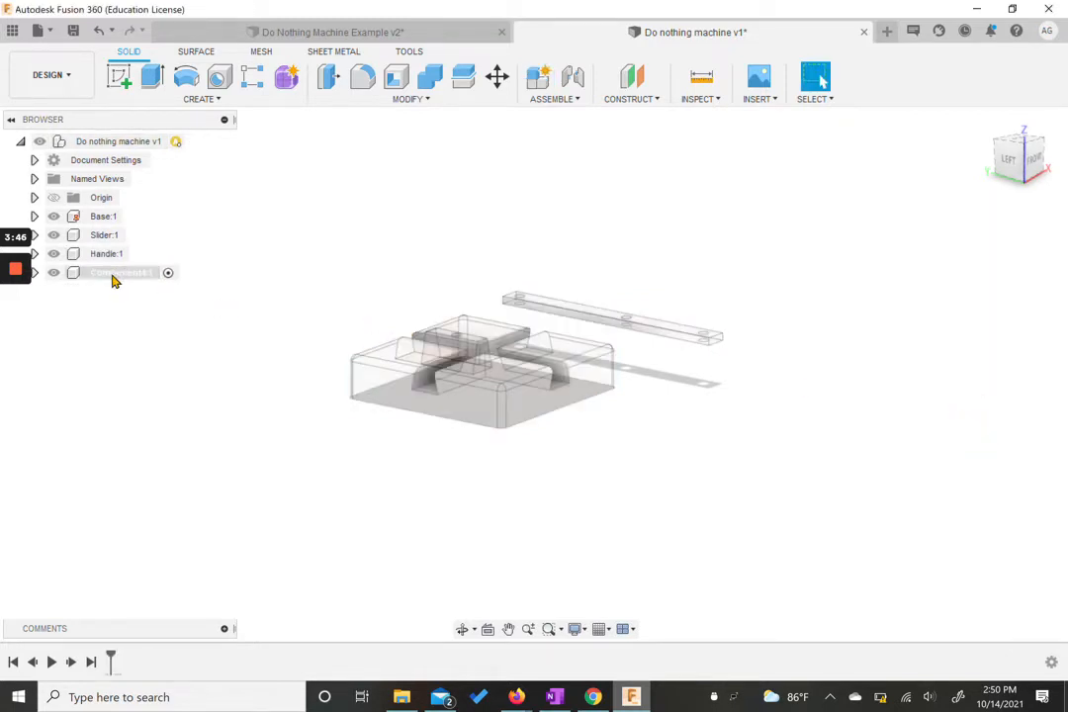
Step: Set the new component's part name and part number to "Handle pin" in its properties
{"action": "right_click", "coordinate": [112, 276]}
{"action": "left_click", "coordinate": [172, 160]}
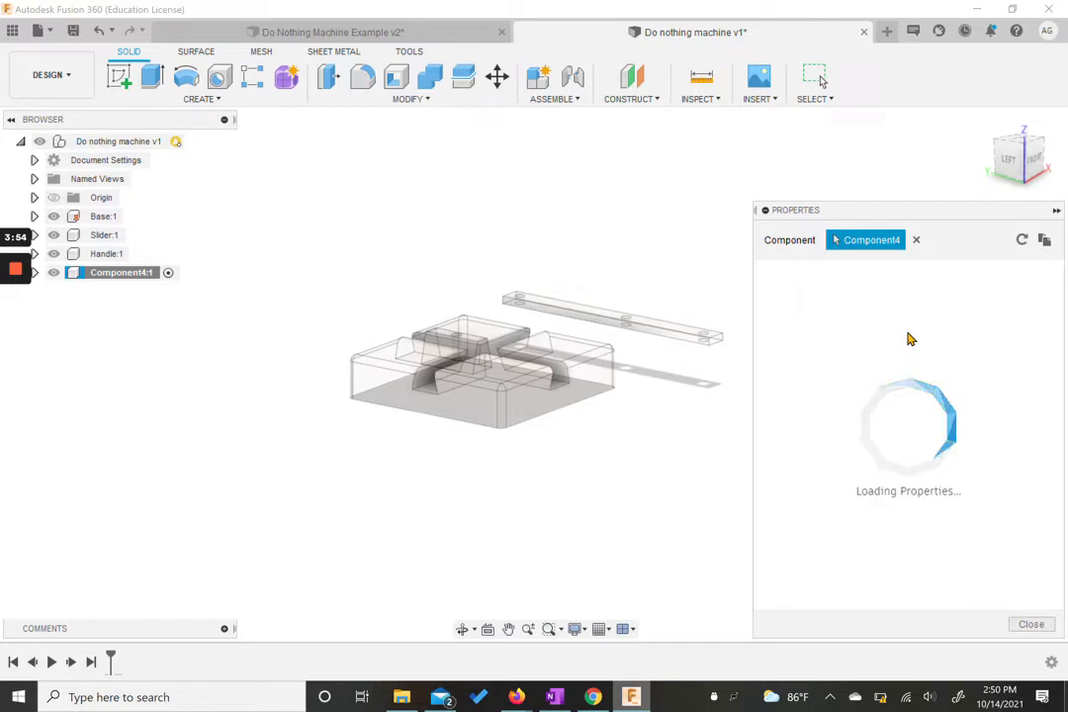
{"action": "left_click", "coordinate": [929, 339]}
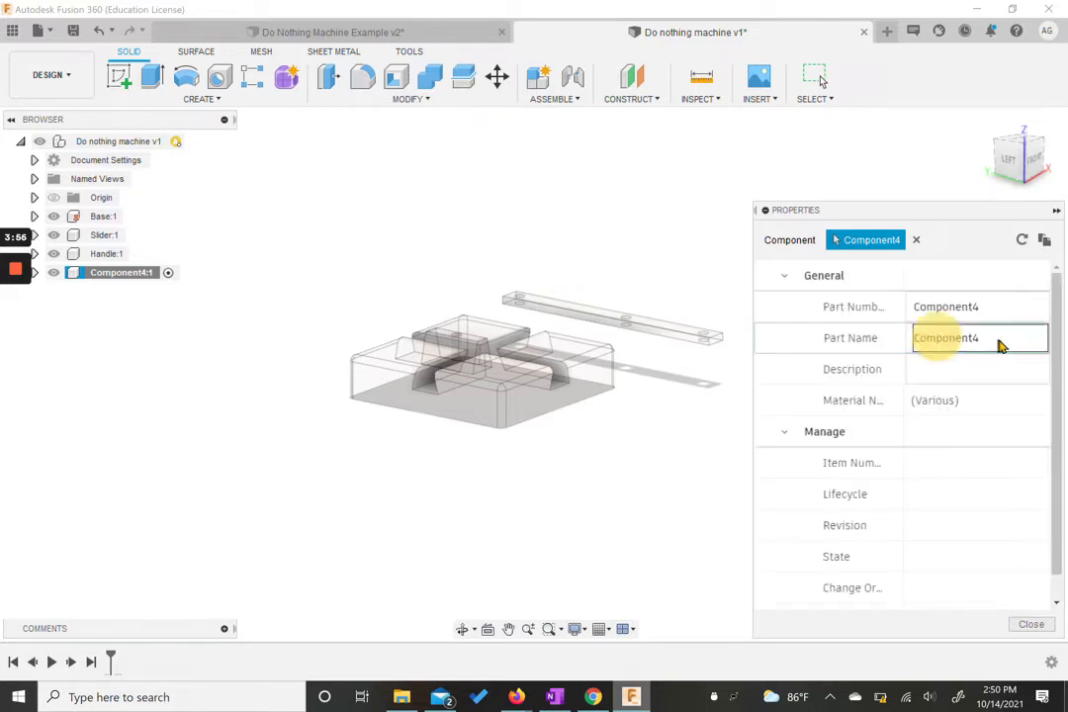
{"action": "key", "text": "ctrl+a"}
{"action": "type", "text": "Ha"}
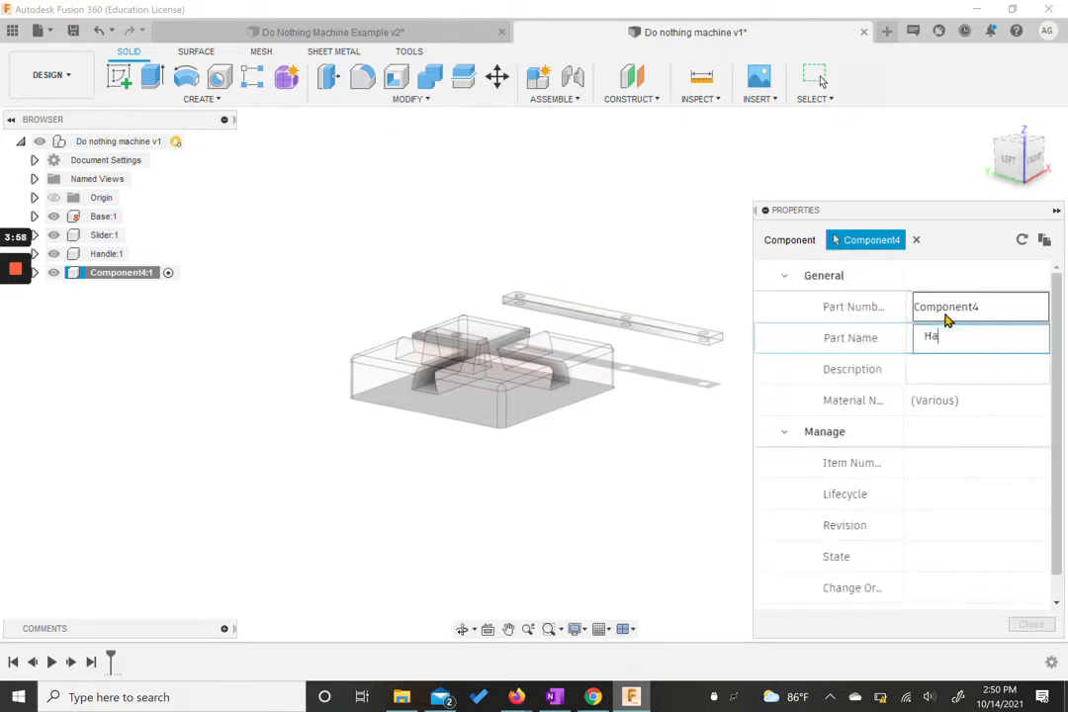
{"action": "type", "text": "ndle pin"}
{"action": "left_click", "coordinate": [973, 309]}
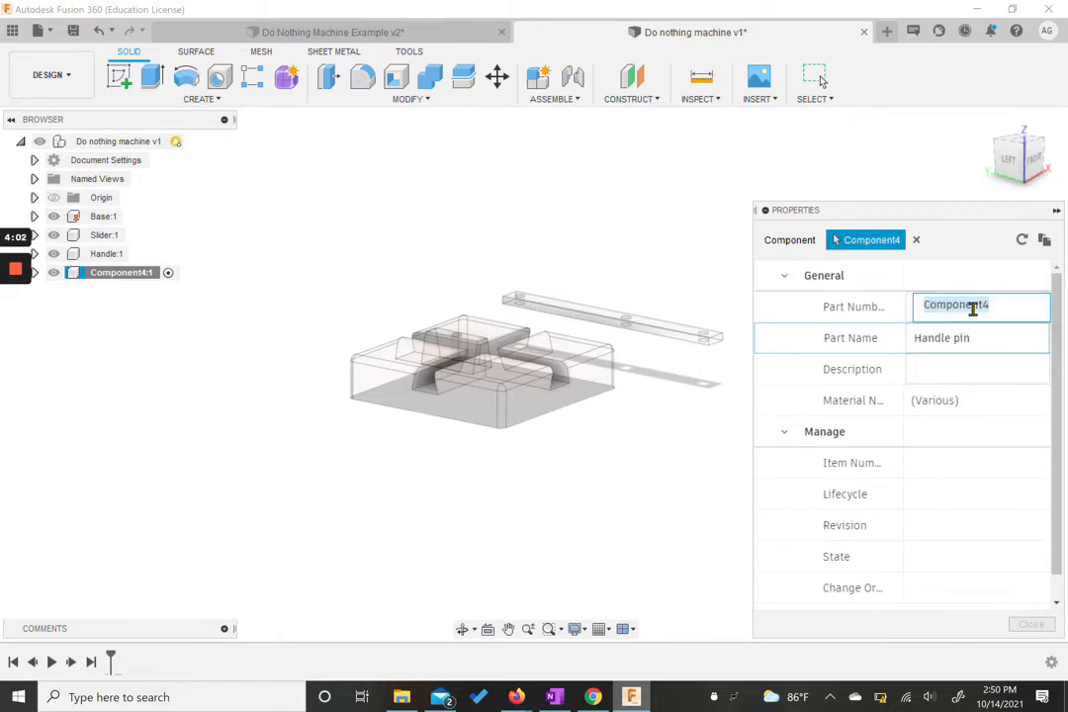
{"action": "type", "text": "Handle pin"}
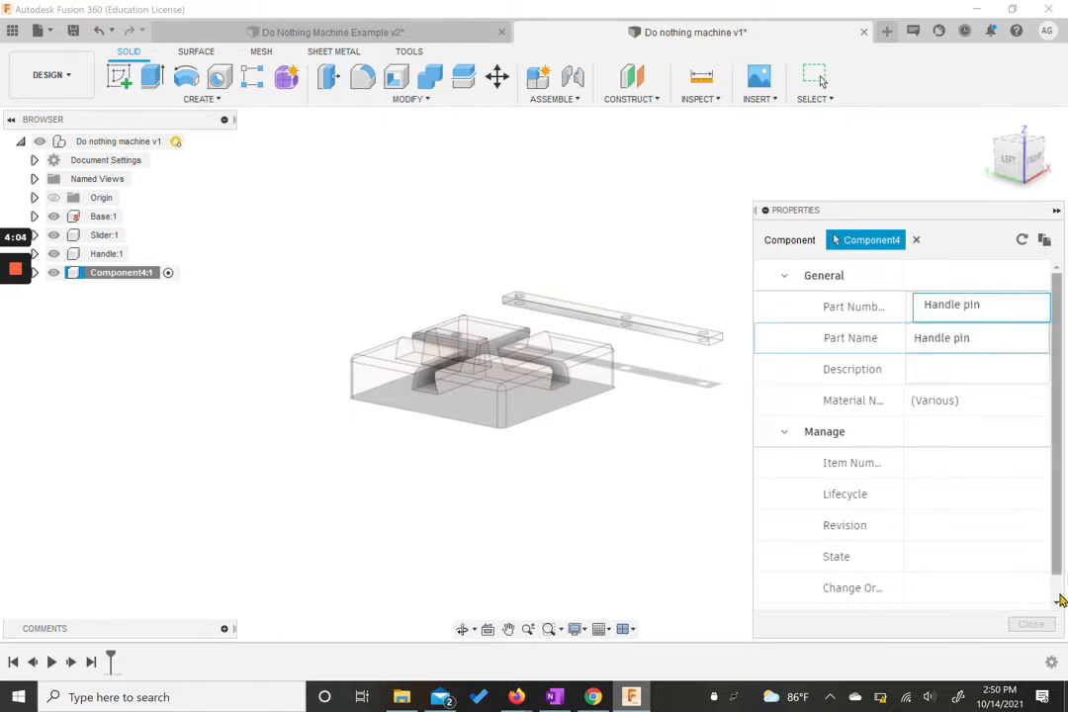
{"action": "left_click", "coordinate": [987, 574]}
{"action": "left_click", "coordinate": [1031, 625]}
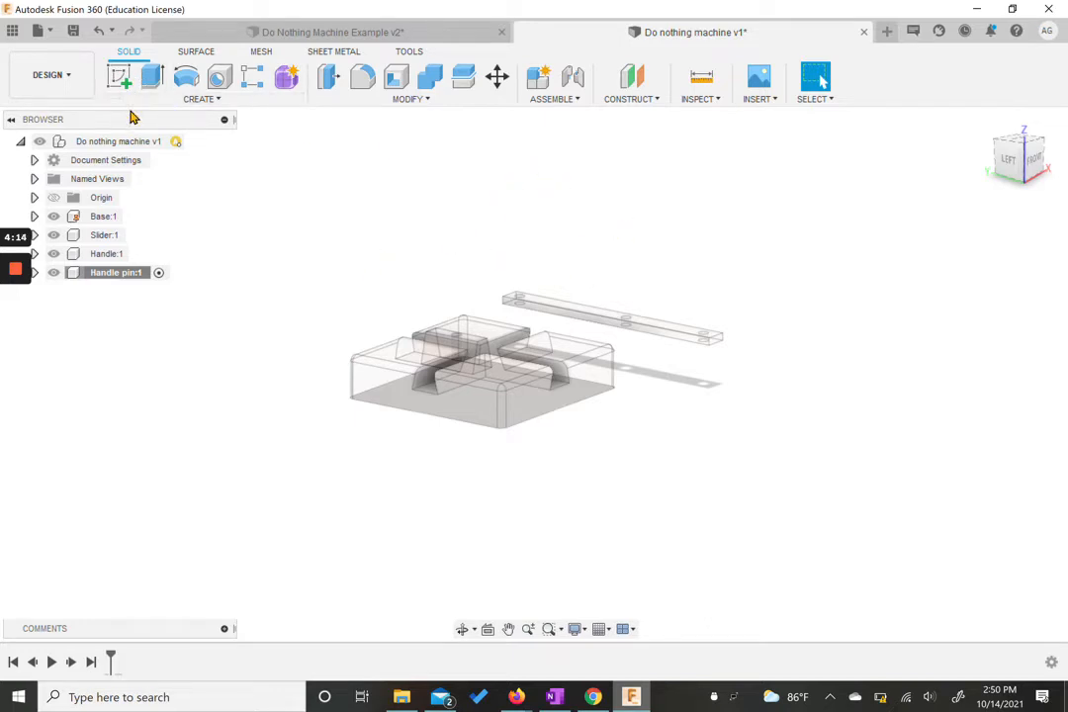
Step: Sketch an 8 mm diameter circle on the horizontal plane, clear of the base on the side opposite the handle, and finish the sketch
{"action": "left_click", "coordinate": [120, 78]}
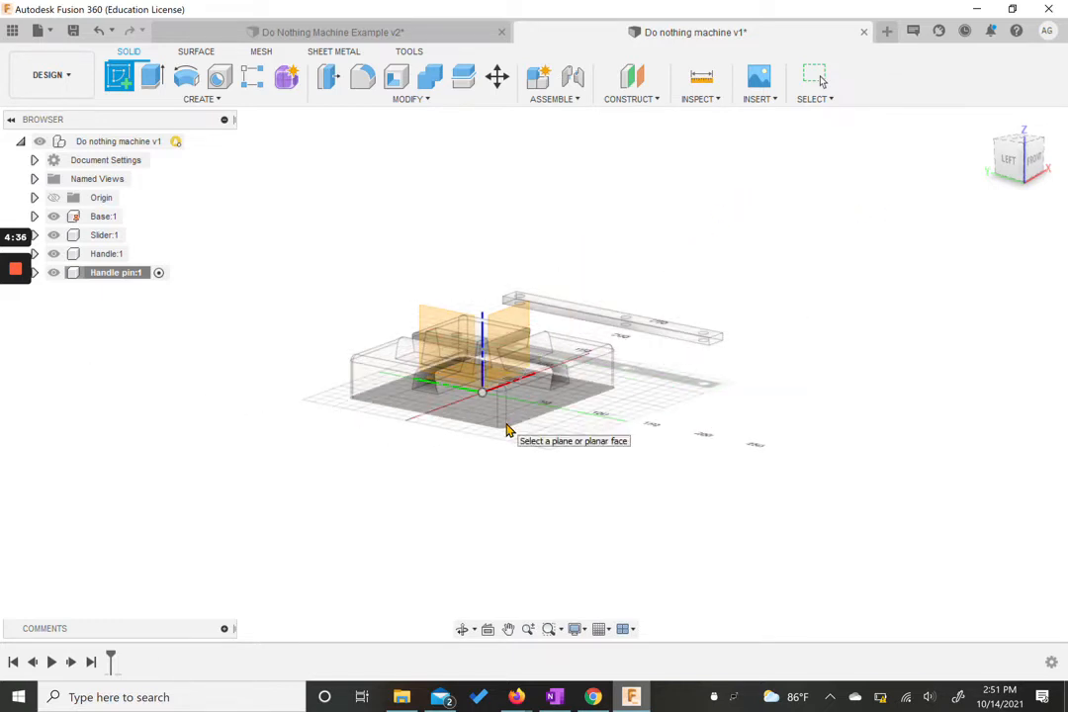
{"action": "left_click", "coordinate": [505, 429]}
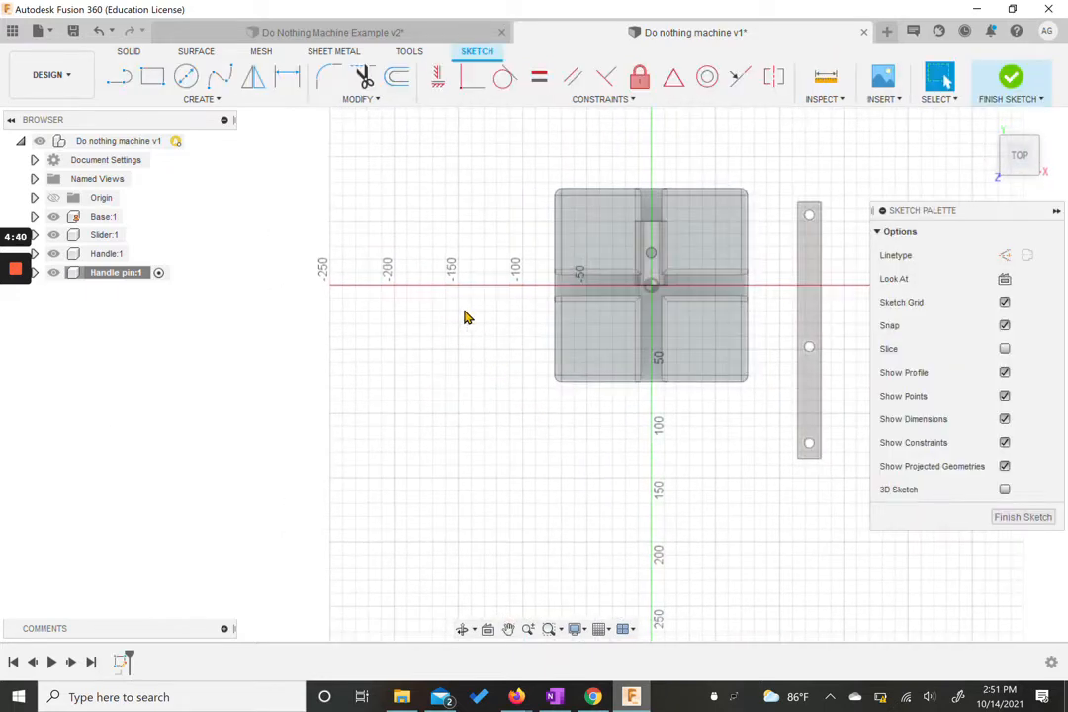
{"action": "left_click", "coordinate": [185, 76]}
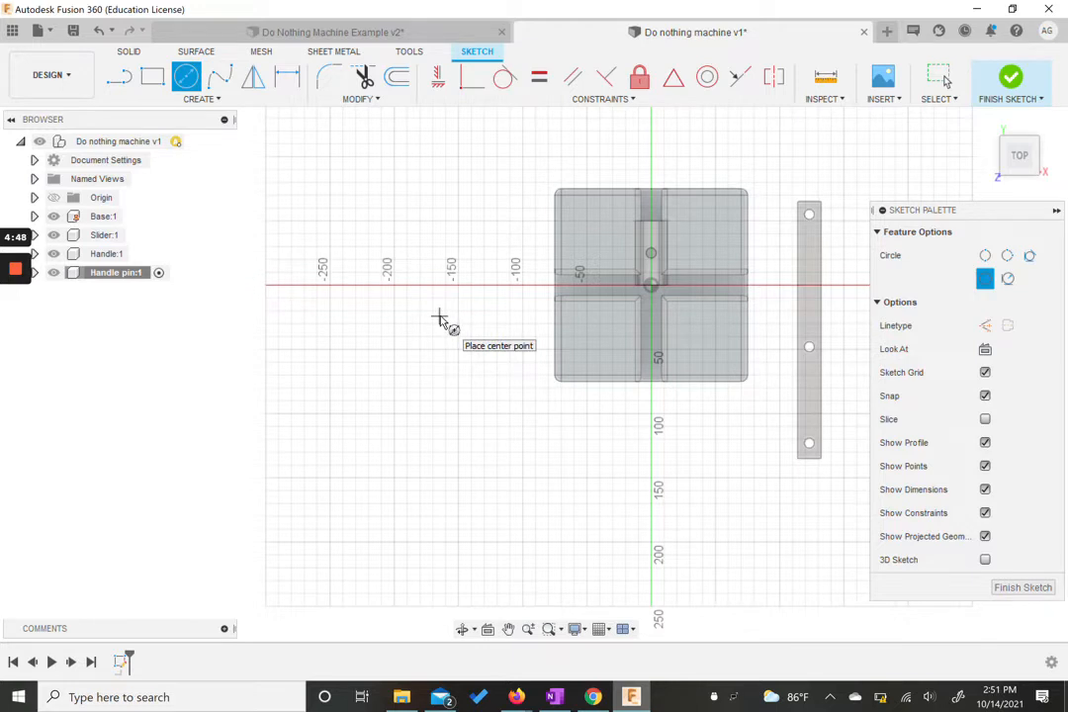
{"action": "left_click", "coordinate": [439, 316]}
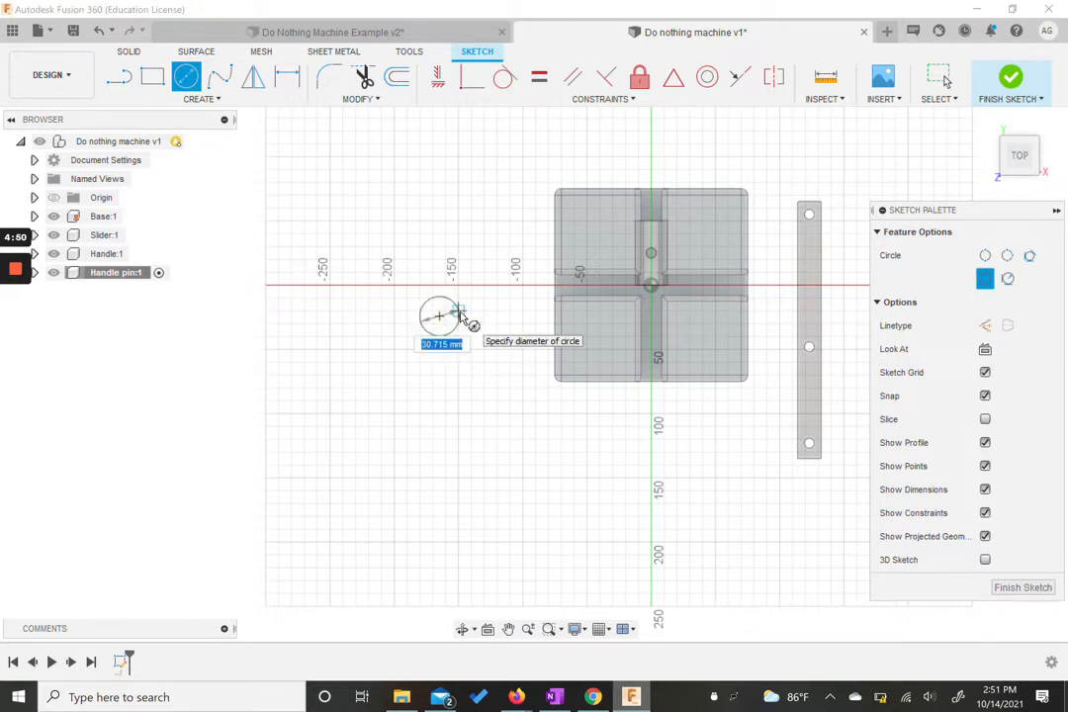
{"action": "type", "text": "8"}
{"action": "key", "text": "Return"}
{"action": "key", "text": "Escape"}
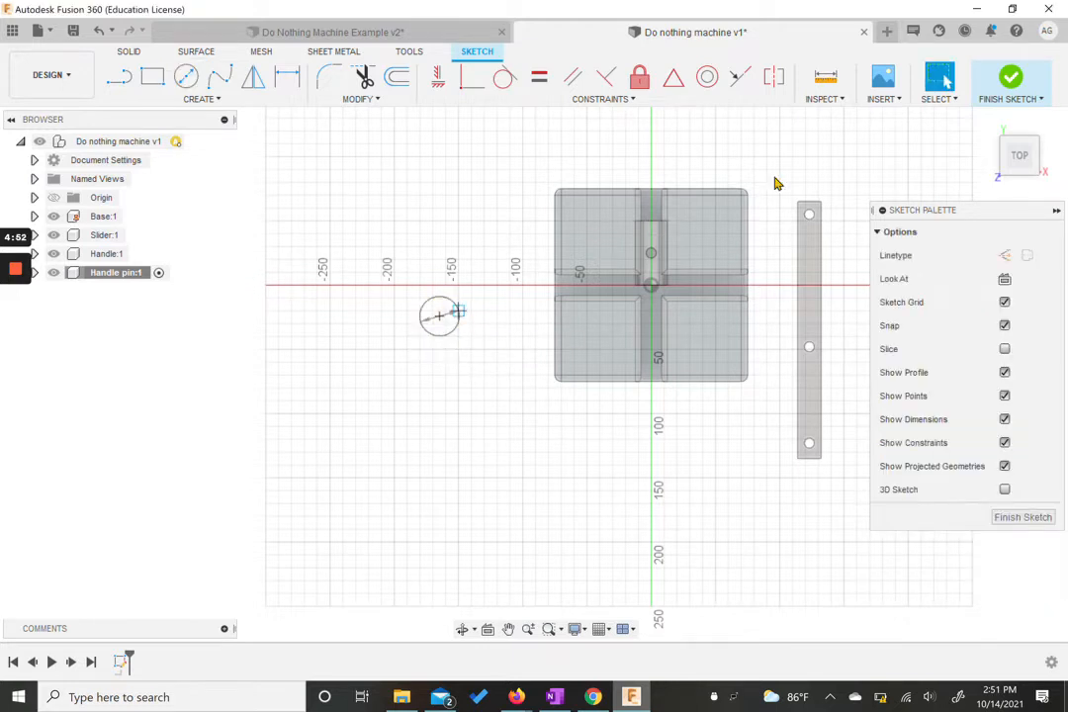
{"action": "left_click", "coordinate": [1011, 84]}
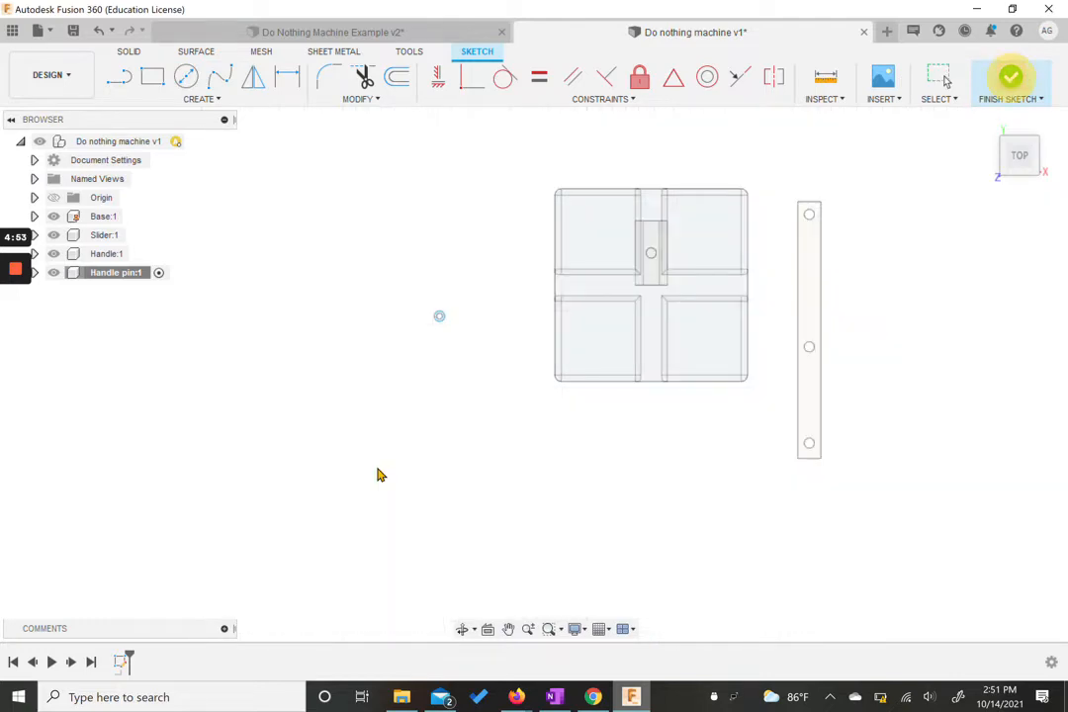
Step: Extrude the 8 mm circle downward to one side as a new body, forming the pin's short lower cylinder
{"action": "scroll", "coordinate": [377, 474], "scroll_direction": "up", "scroll_amount": 6}
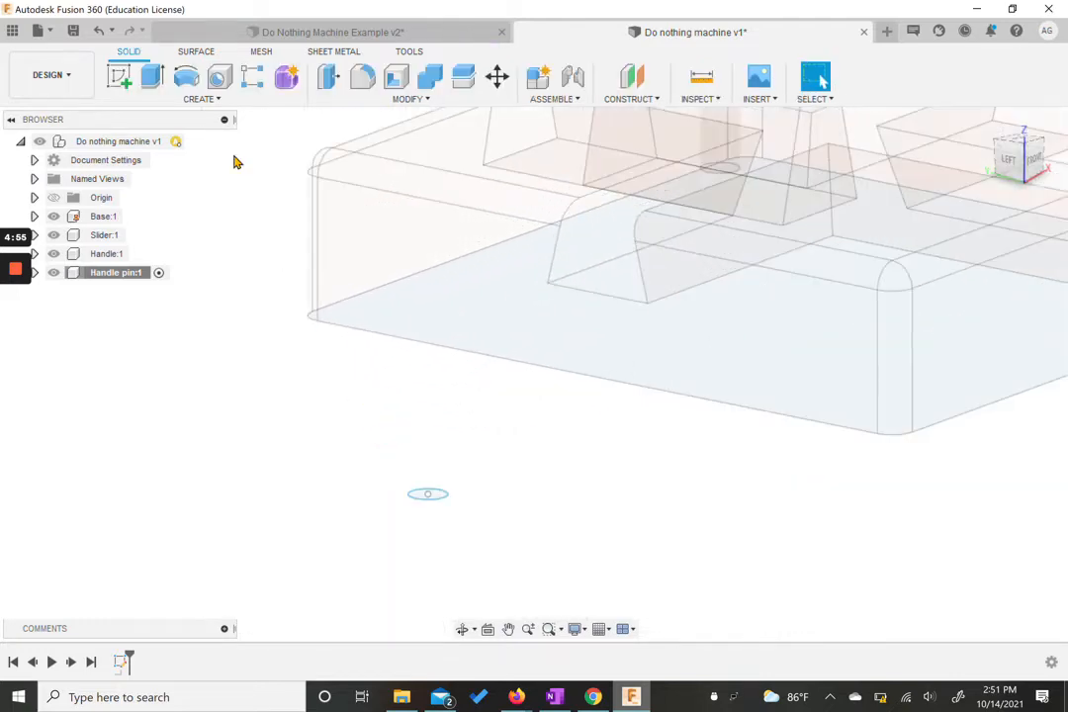
{"action": "left_click", "coordinate": [152, 76]}
{"action": "left_click", "coordinate": [436, 498]}
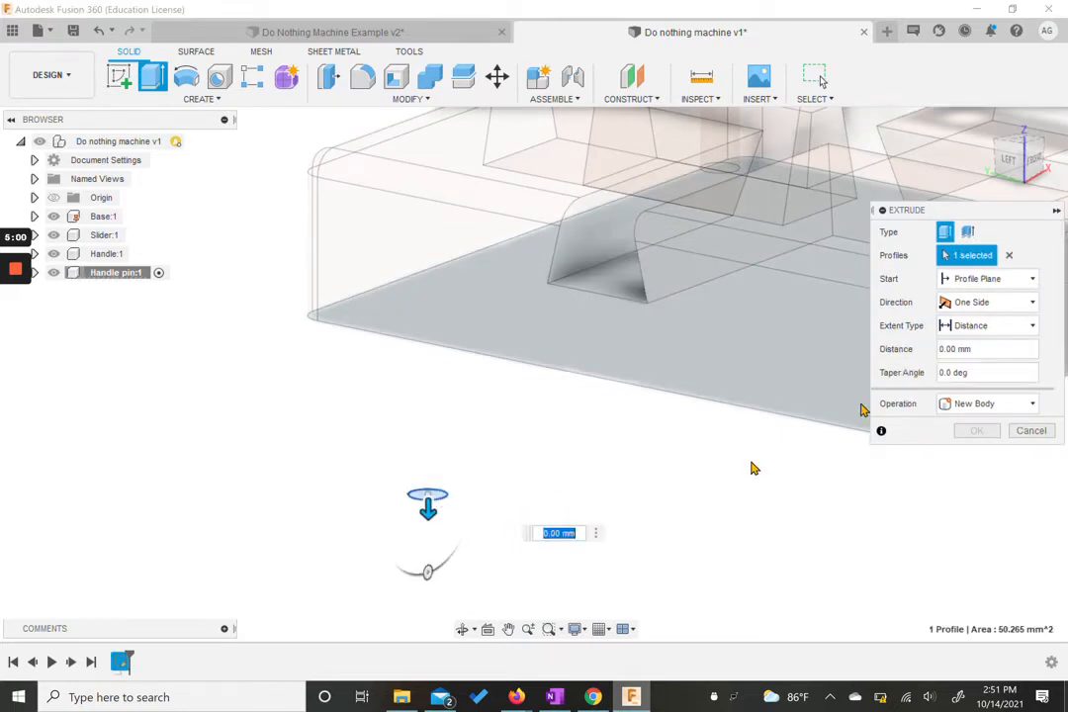
{"action": "left_click_drag", "start_coordinate": [431, 515], "coordinate": [431, 463]}
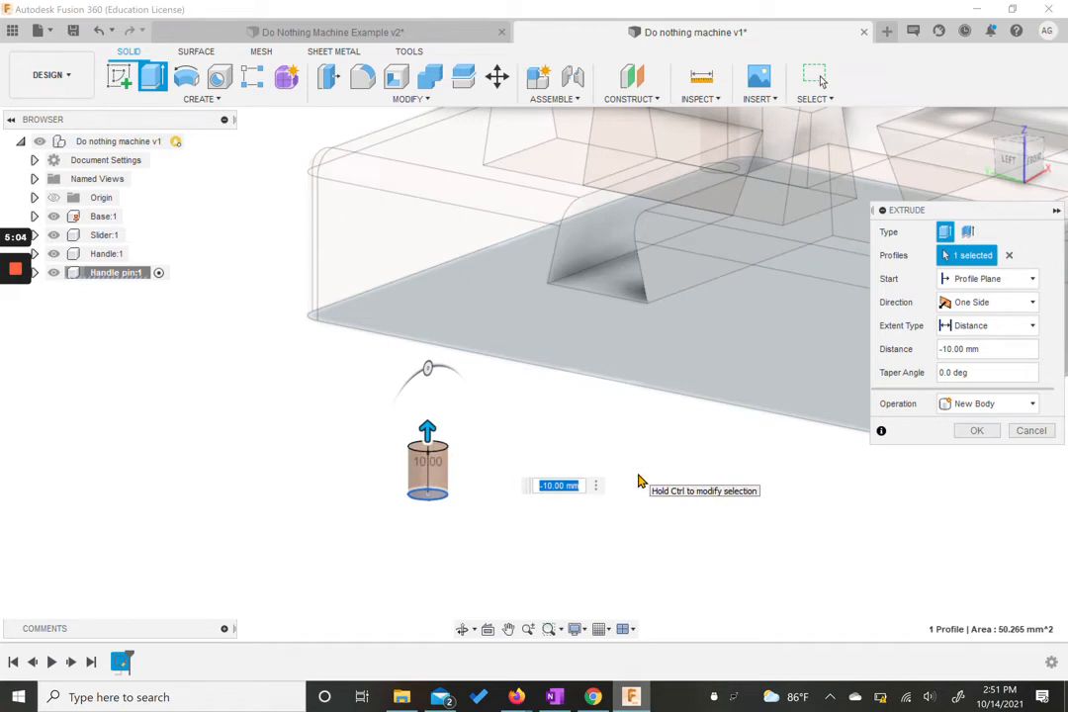
{"action": "key", "text": "Return"}
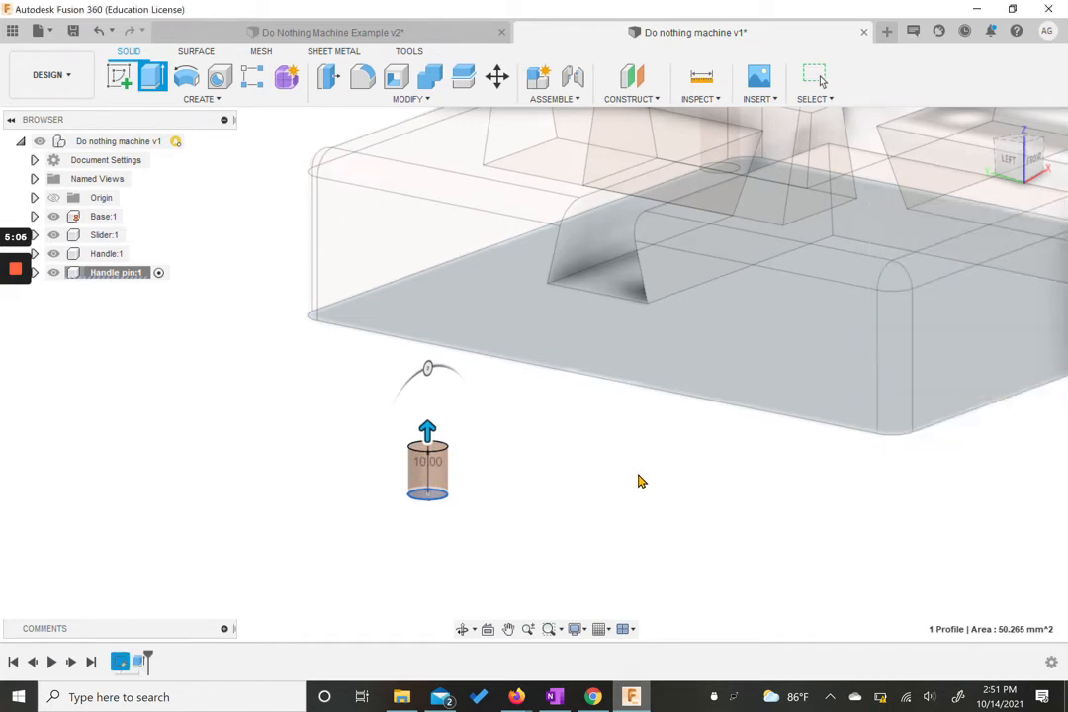
Step: Sketch a 14 mm diameter circle concentric with the pin on the short cylinder's top face and finish the sketch
{"action": "left_click", "coordinate": [125, 83]}
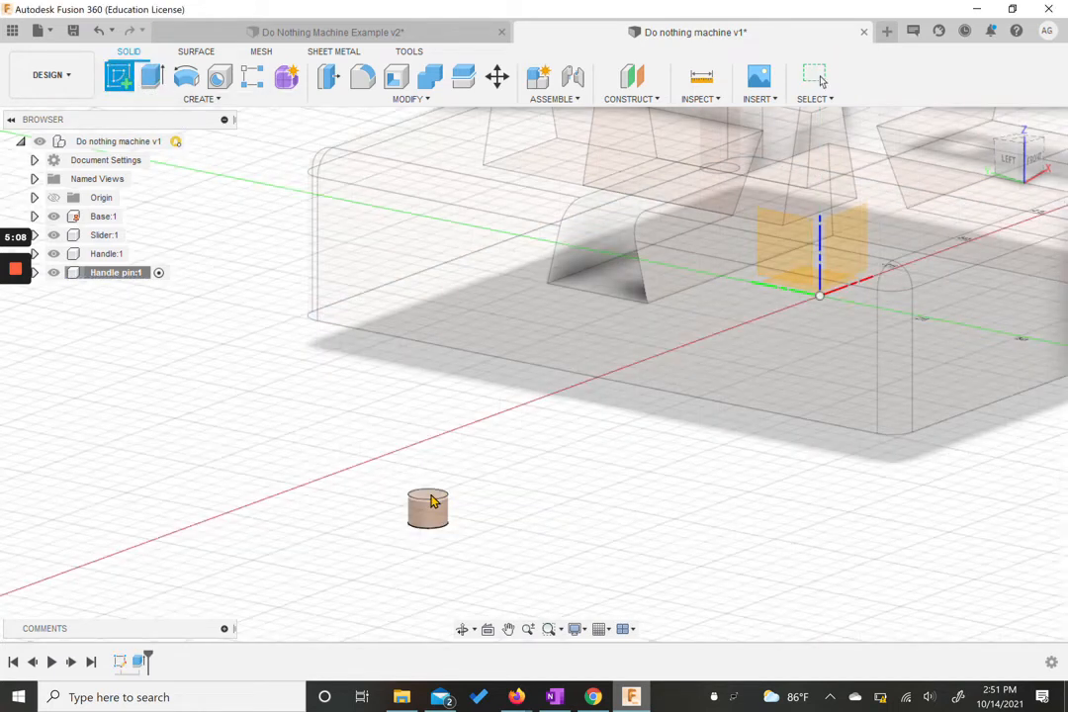
{"action": "left_click", "coordinate": [465, 417]}
{"action": "left_click", "coordinate": [185, 76]}
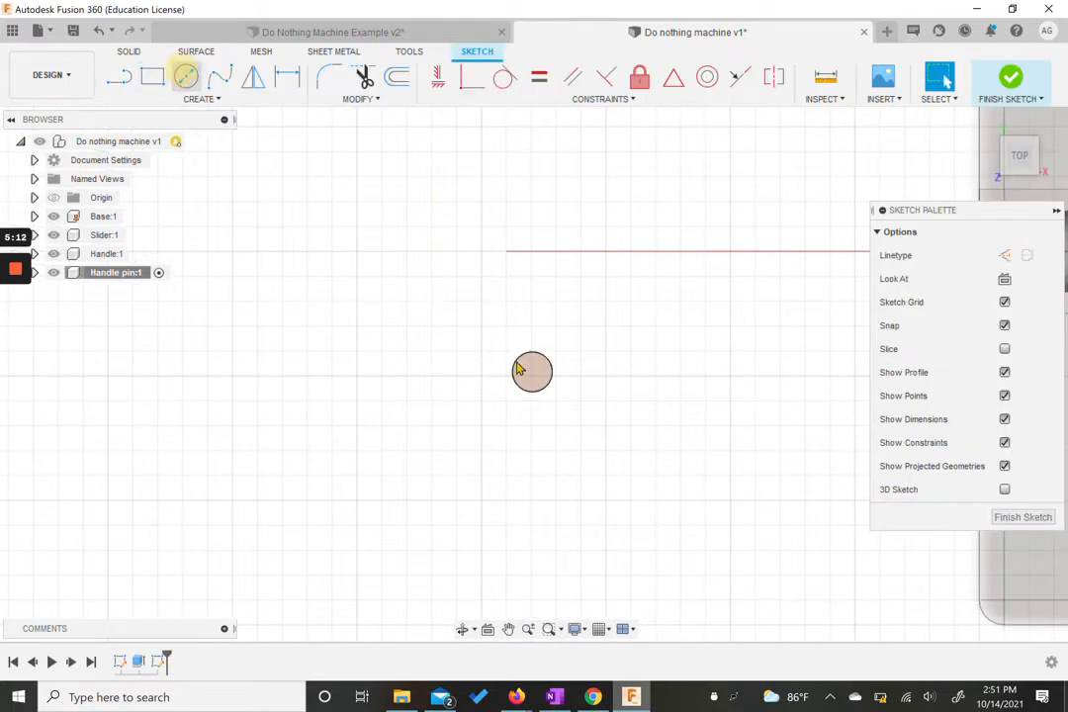
{"action": "left_click", "coordinate": [533, 374]}
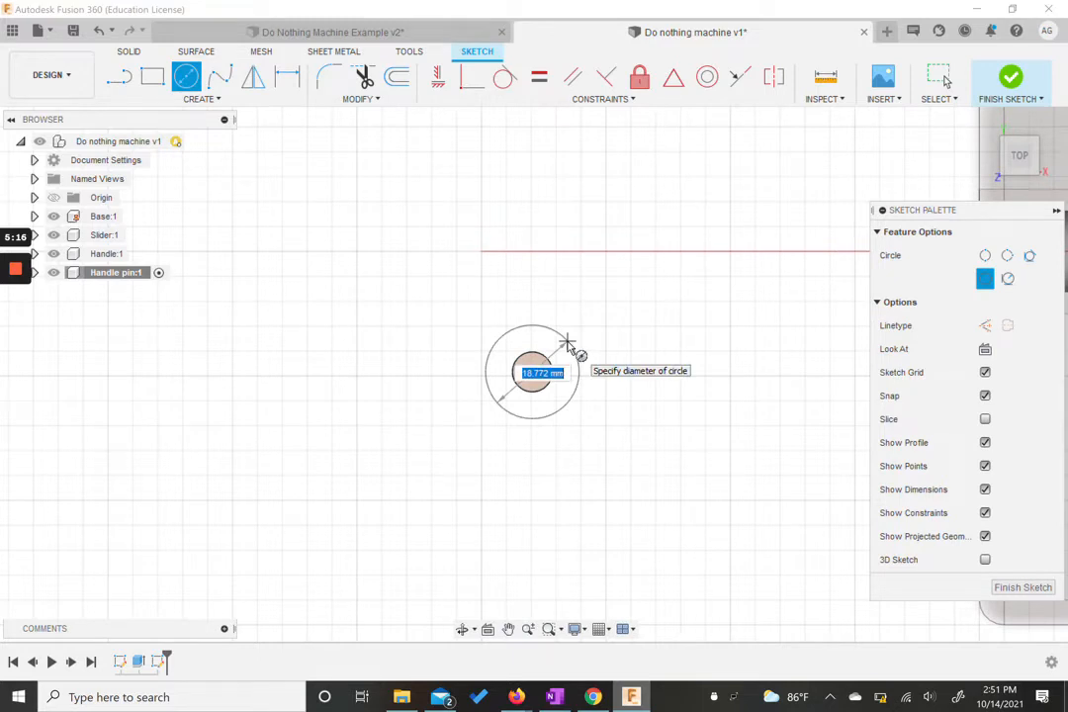
{"action": "type", "text": "14"}
{"action": "key", "text": "Return"}
{"action": "key", "text": "Escape"}
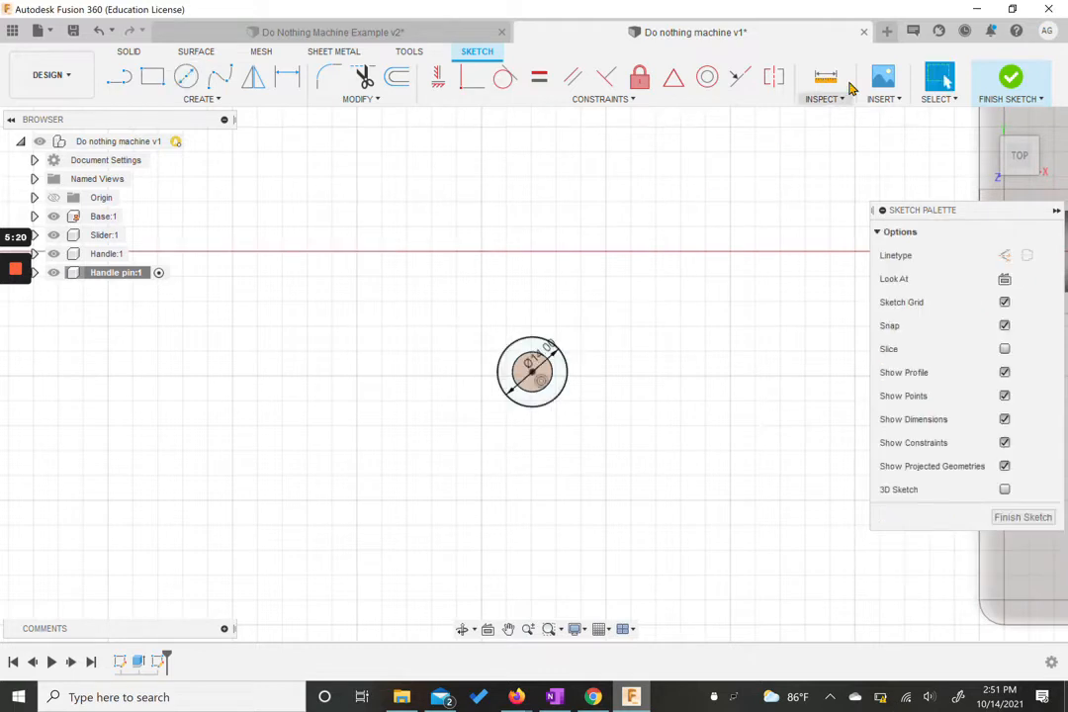
{"action": "left_click", "coordinate": [1004, 79]}
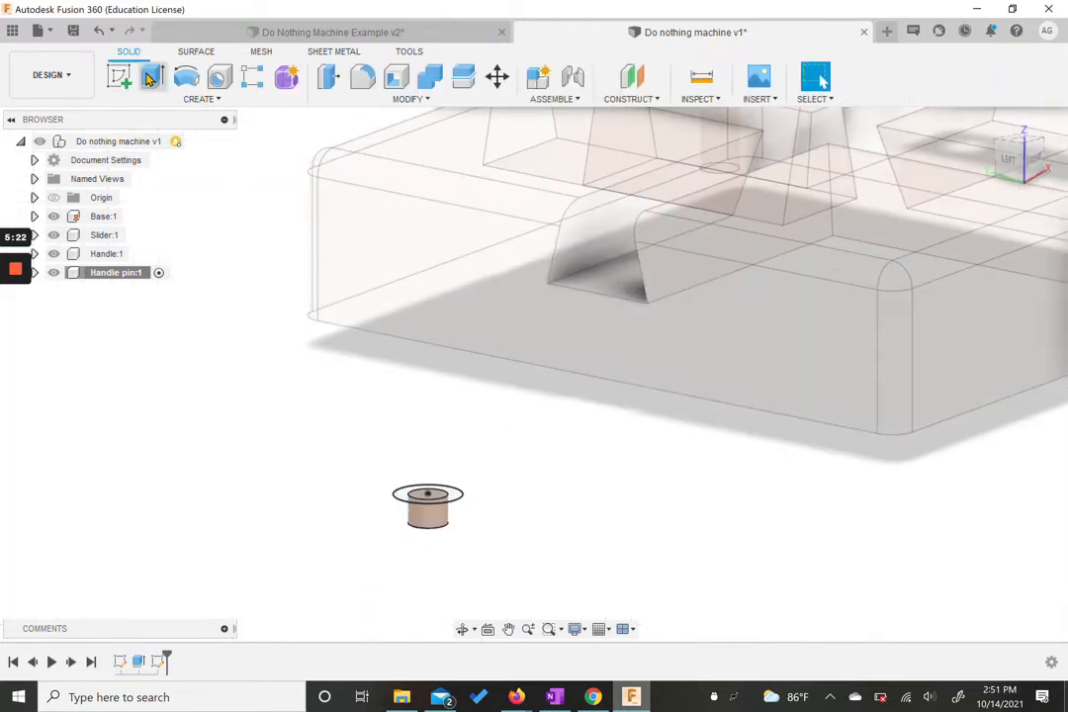
Step: Extrude both the inner disc and the surrounding ring of the 14 mm circle upward by 25 mm
{"action": "left_click", "coordinate": [151, 76]}
{"action": "left_click", "coordinate": [429, 494]}
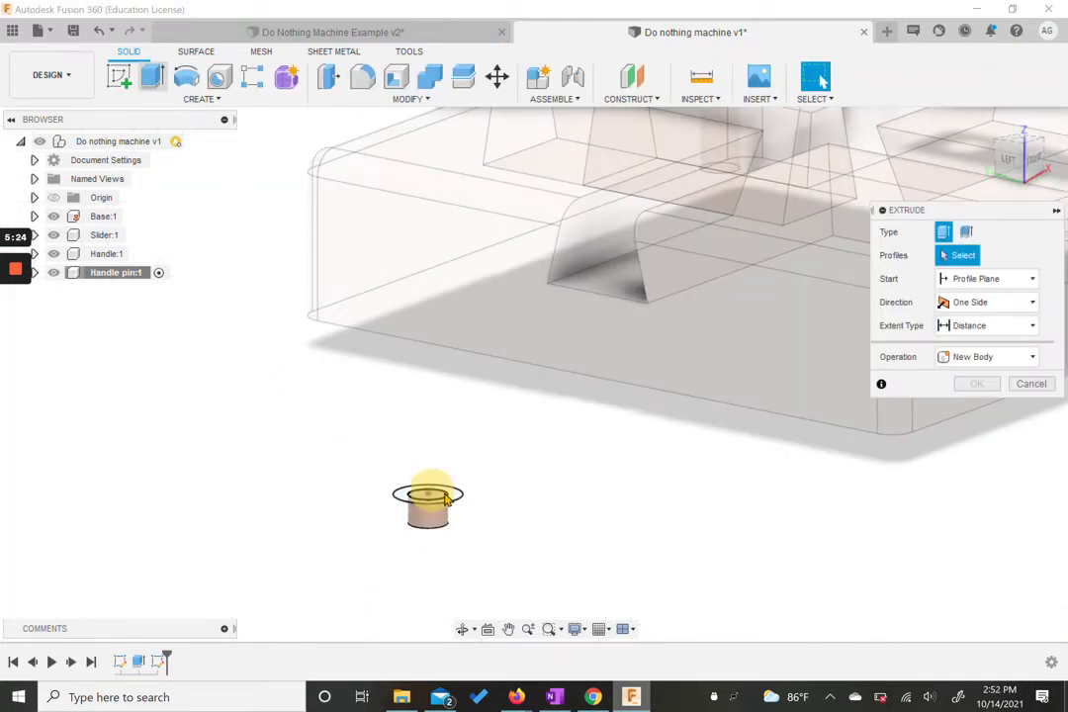
{"action": "left_click", "coordinate": [449, 497]}
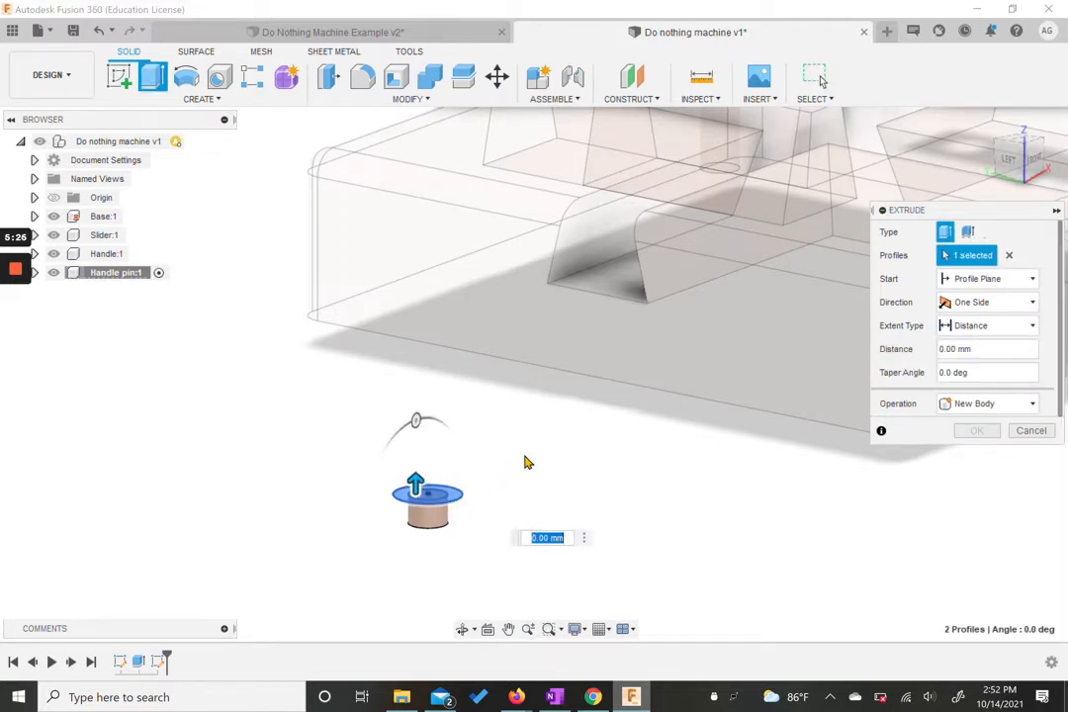
{"action": "type", "text": "25"}
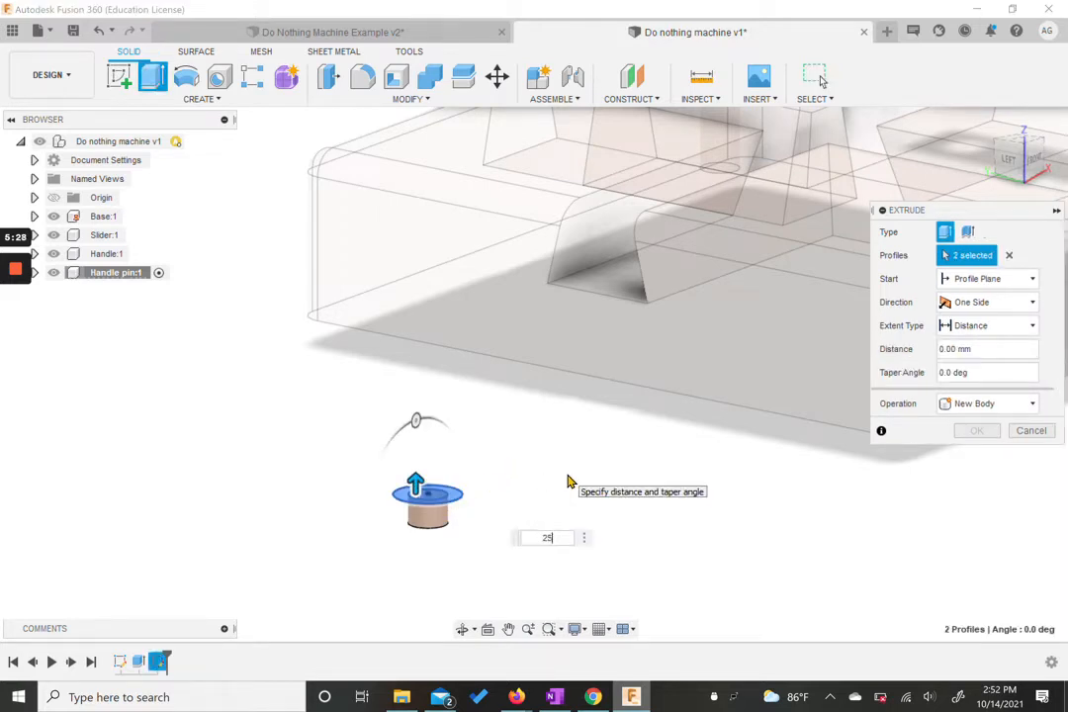
{"action": "key", "text": "Return"}
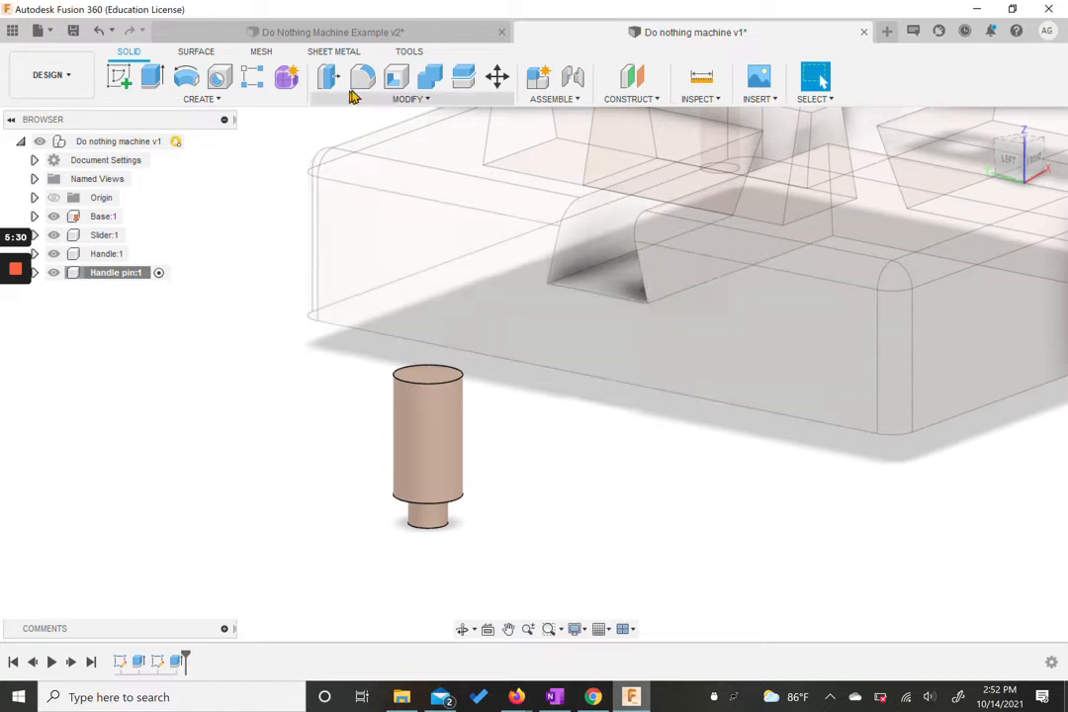
Step: Chamfer the top circular edge of the handle pin with an equal distance of 2 mm
{"action": "left_click", "coordinate": [400, 100]}
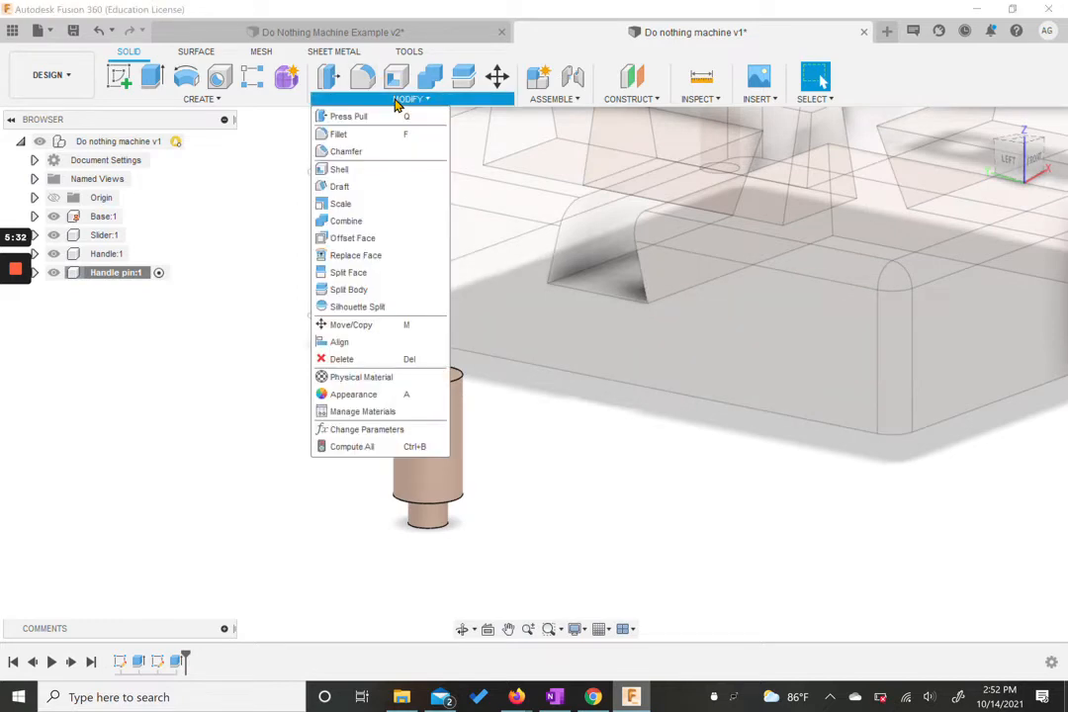
{"action": "left_click", "coordinate": [348, 152]}
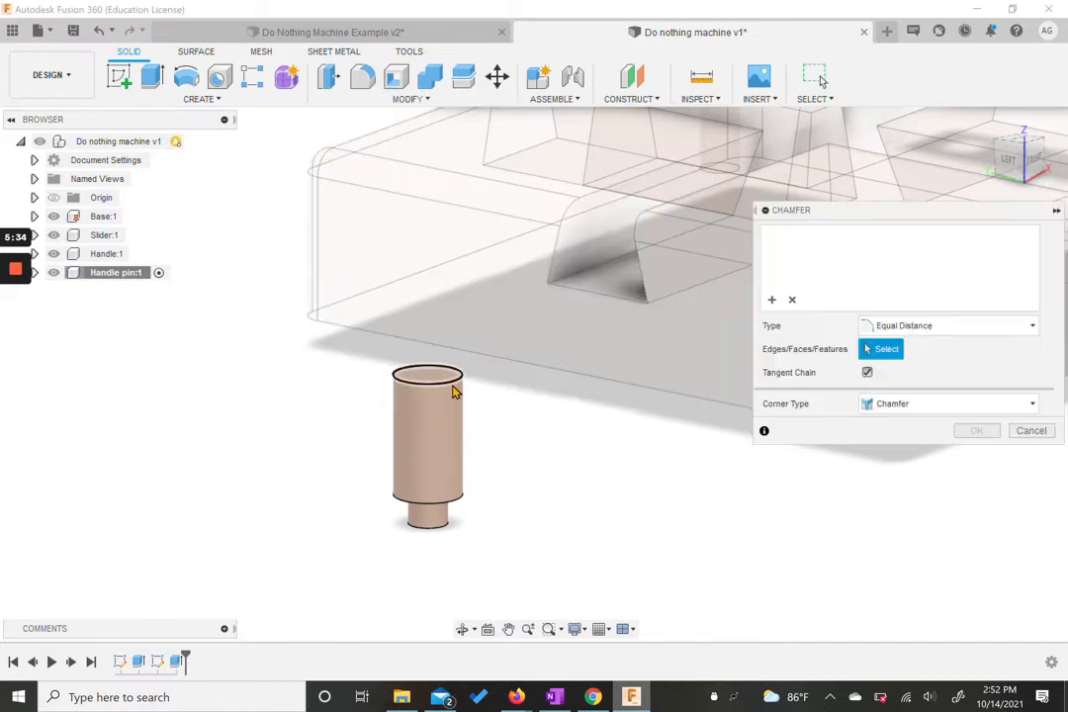
{"action": "left_click", "coordinate": [443, 389]}
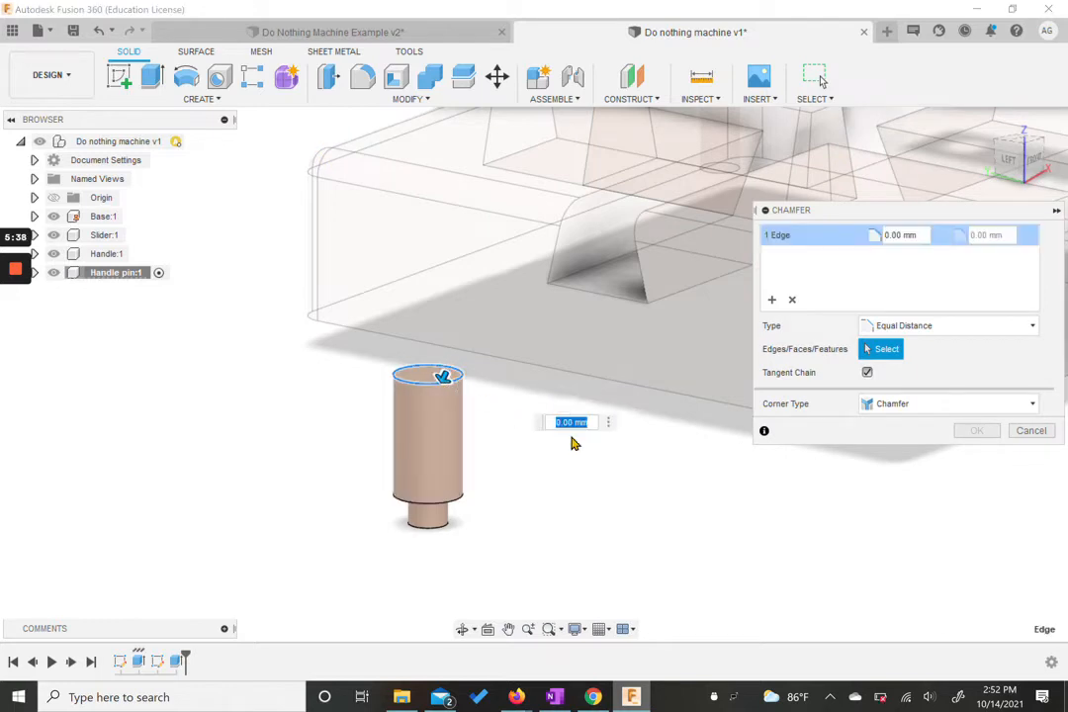
{"action": "type", "text": "2"}
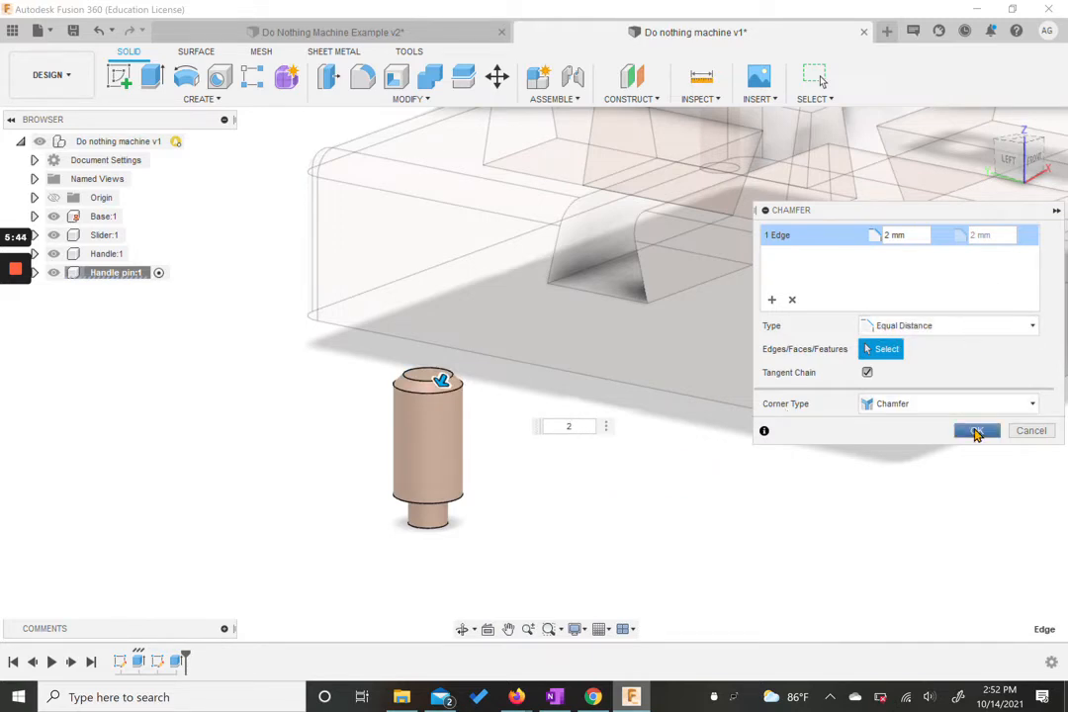
{"action": "left_click", "coordinate": [975, 433]}
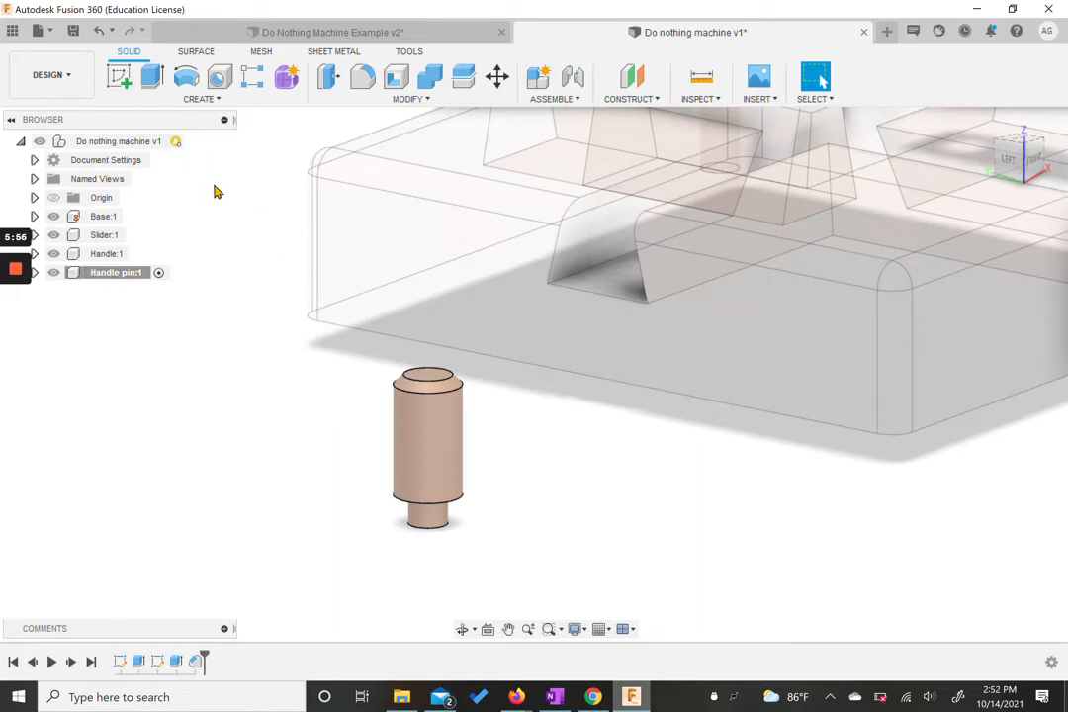
Step: Create an internal standard component named Slider pin under the top-level Do nothing machine assembly and make it active
{"action": "left_click", "coordinate": [198, 99]}
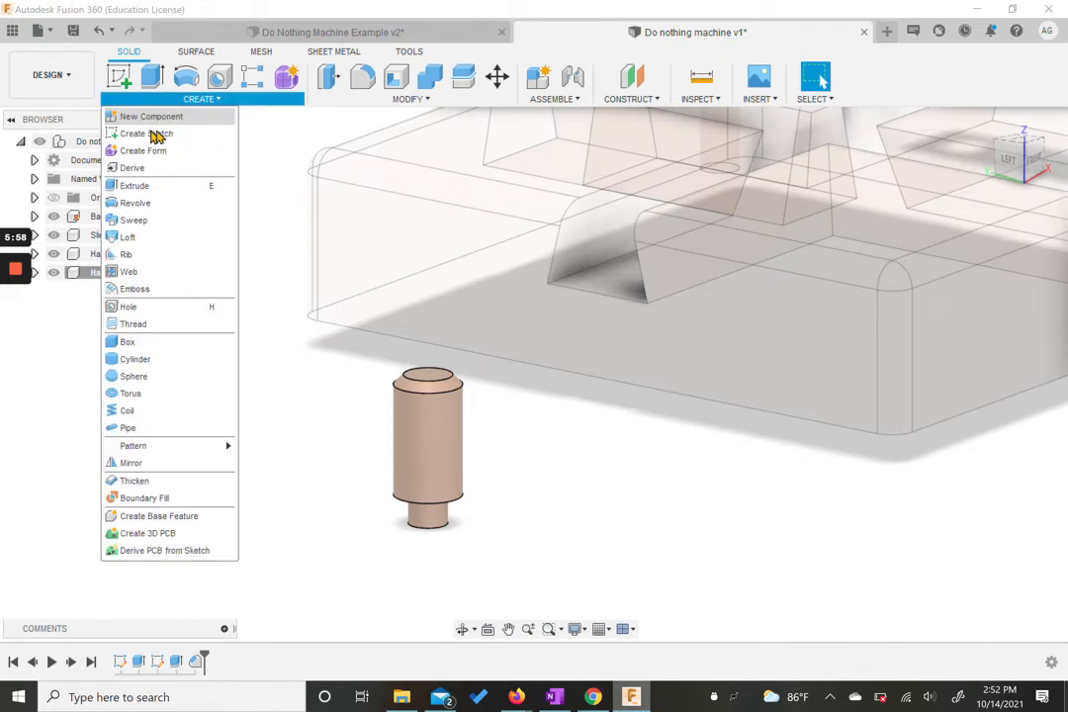
{"action": "left_click", "coordinate": [538, 76]}
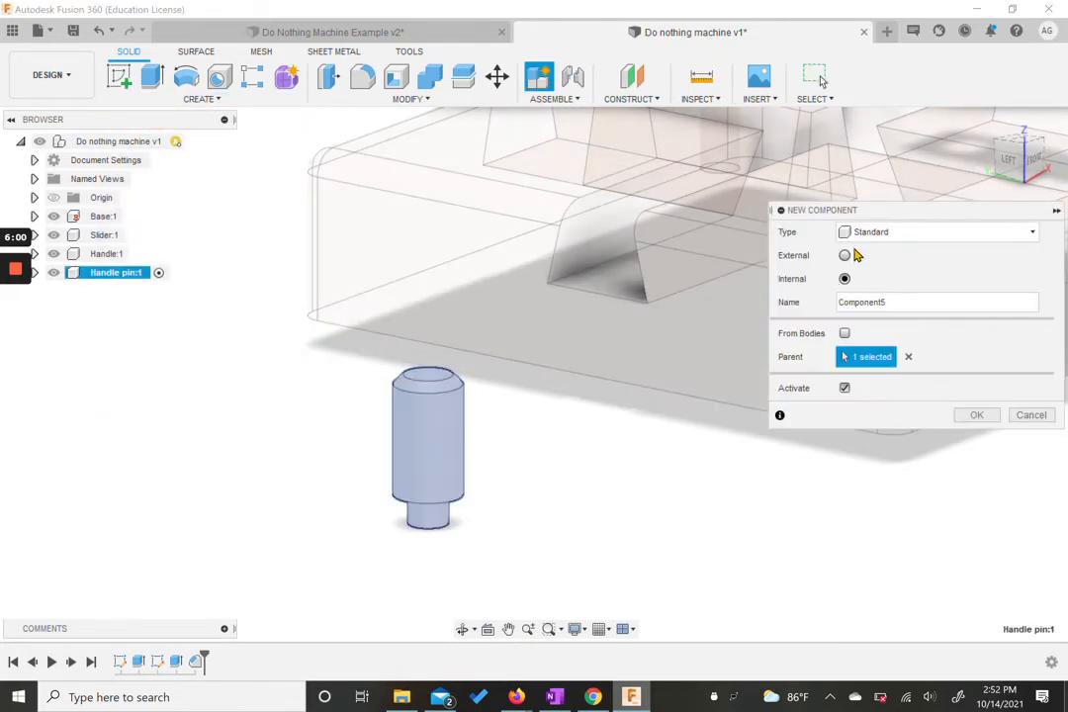
{"action": "left_click", "coordinate": [907, 355]}
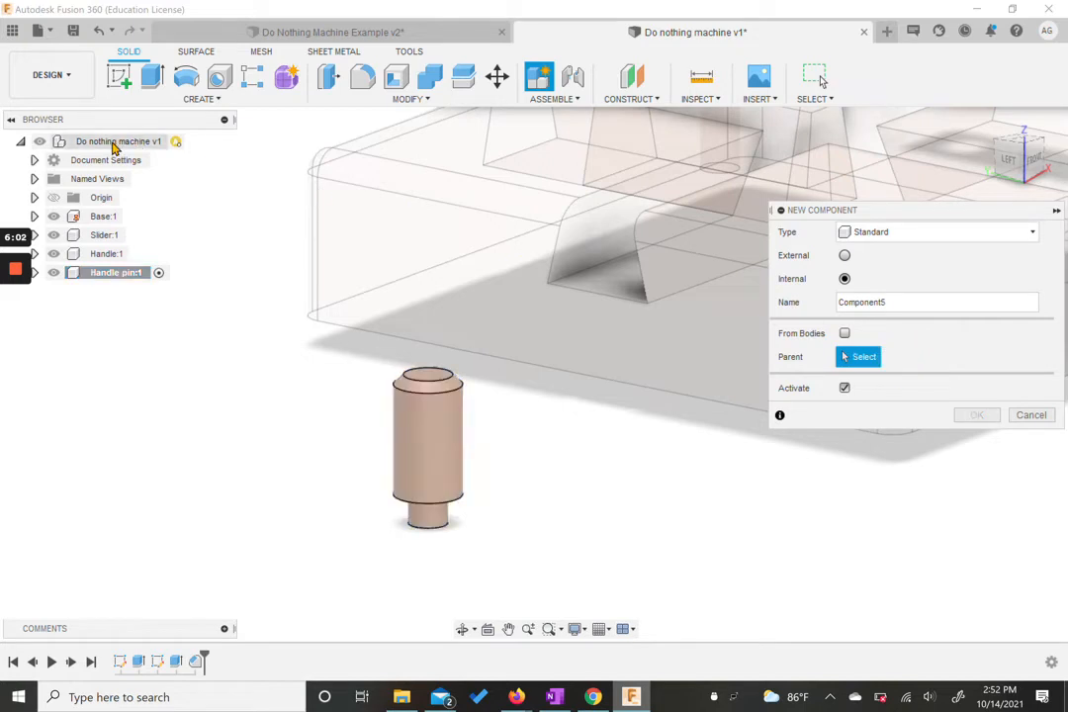
{"action": "left_click", "coordinate": [109, 141]}
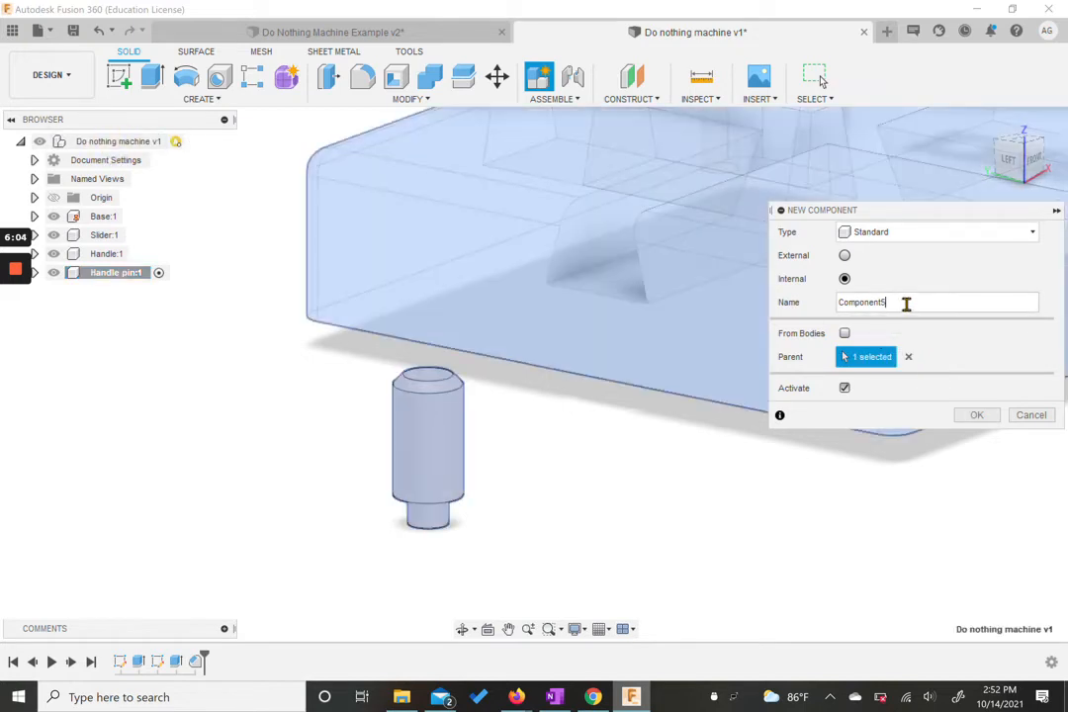
{"action": "key", "text": "ctrl+a"}
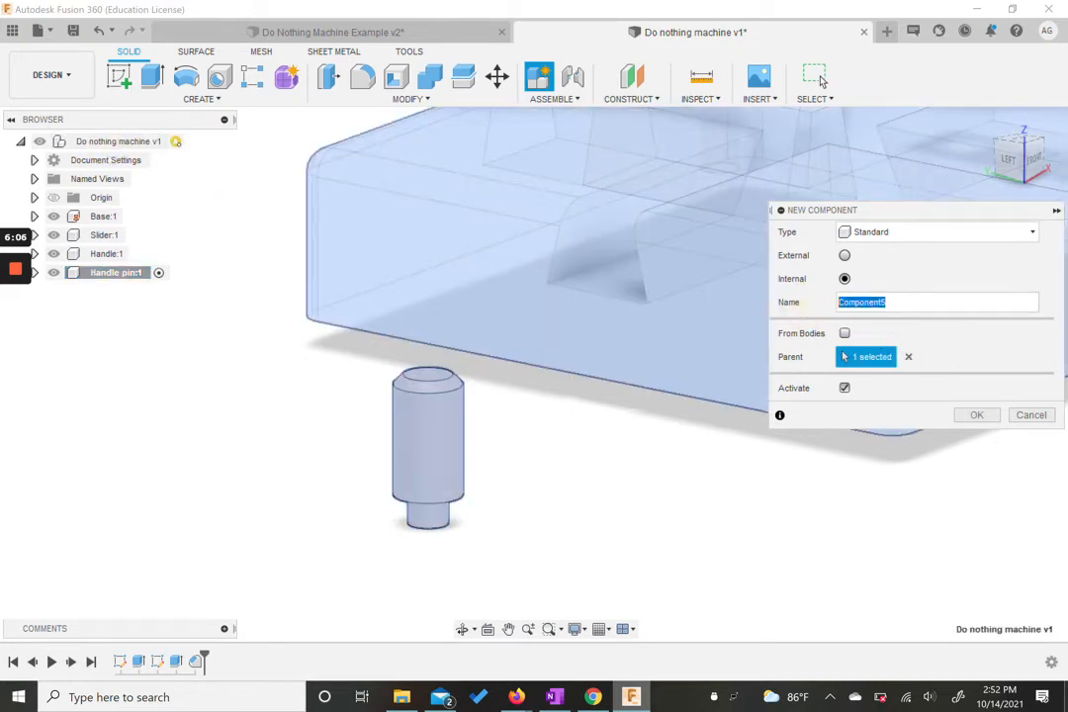
{"action": "type", "text": "Slider pin"}
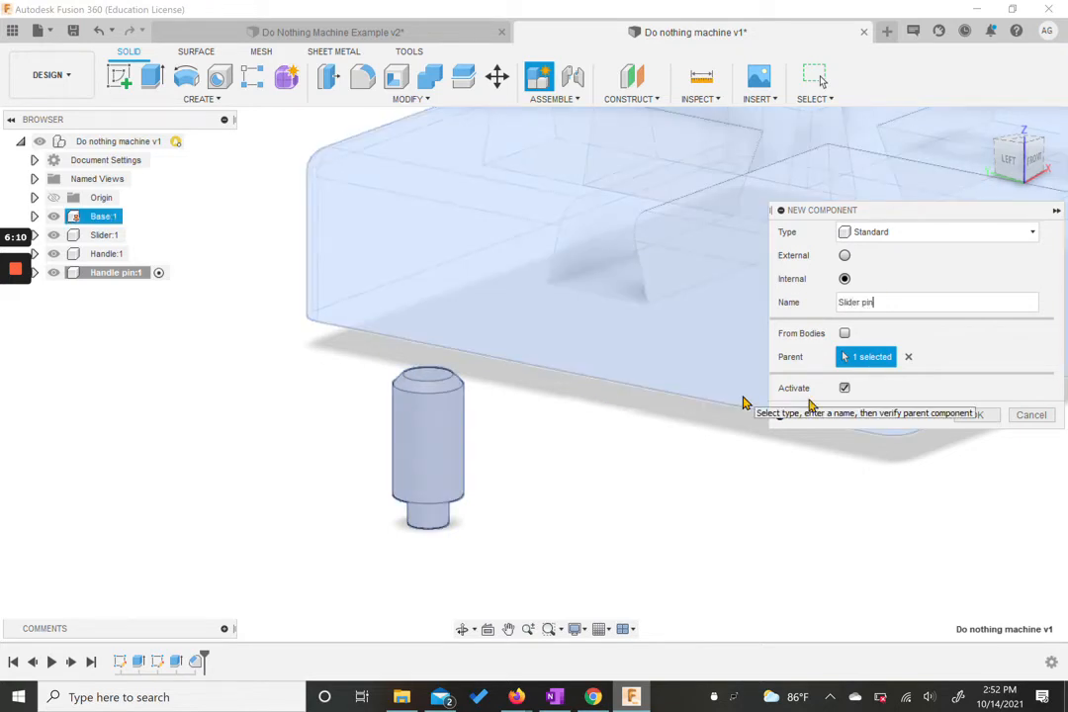
{"action": "left_click", "coordinate": [972, 414]}
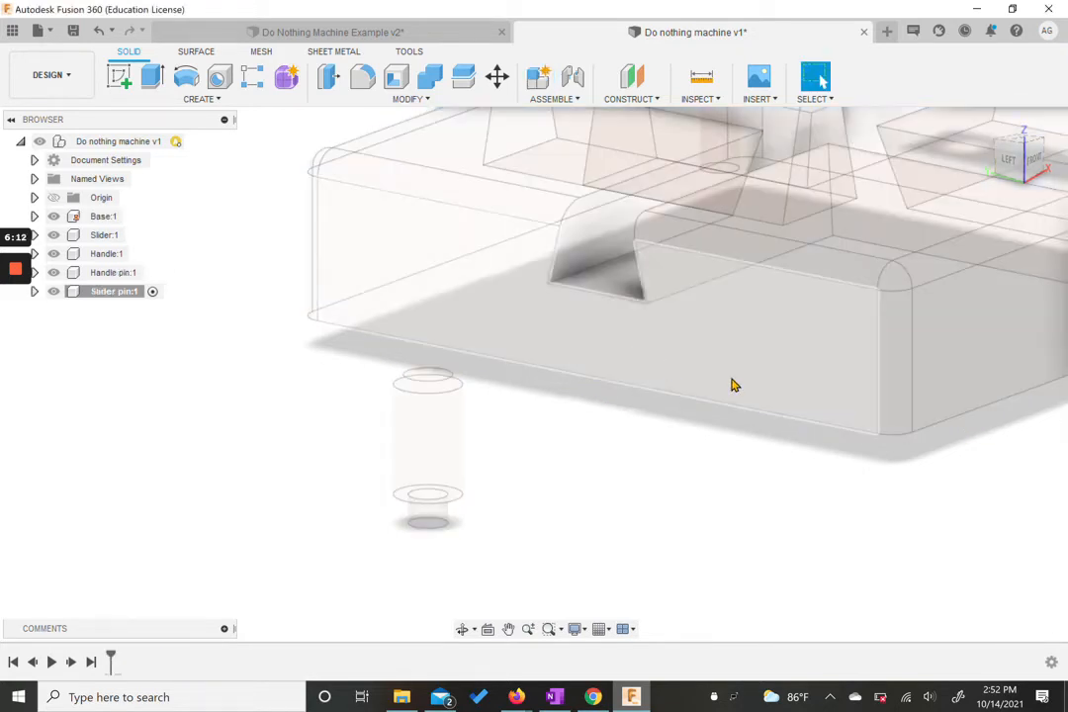
Step: Start a sketch for the slider pin on the front (XZ) origin plane, with empty space beyond the handle in view
{"action": "scroll", "coordinate": [731, 383], "scroll_direction": "down", "scroll_amount": 3}
{"action": "middle_click_drag", "start_coordinate": [574, 438], "coordinate": [484, 471]}
{"action": "scroll", "coordinate": [483, 472], "scroll_direction": "down", "scroll_amount": 4}
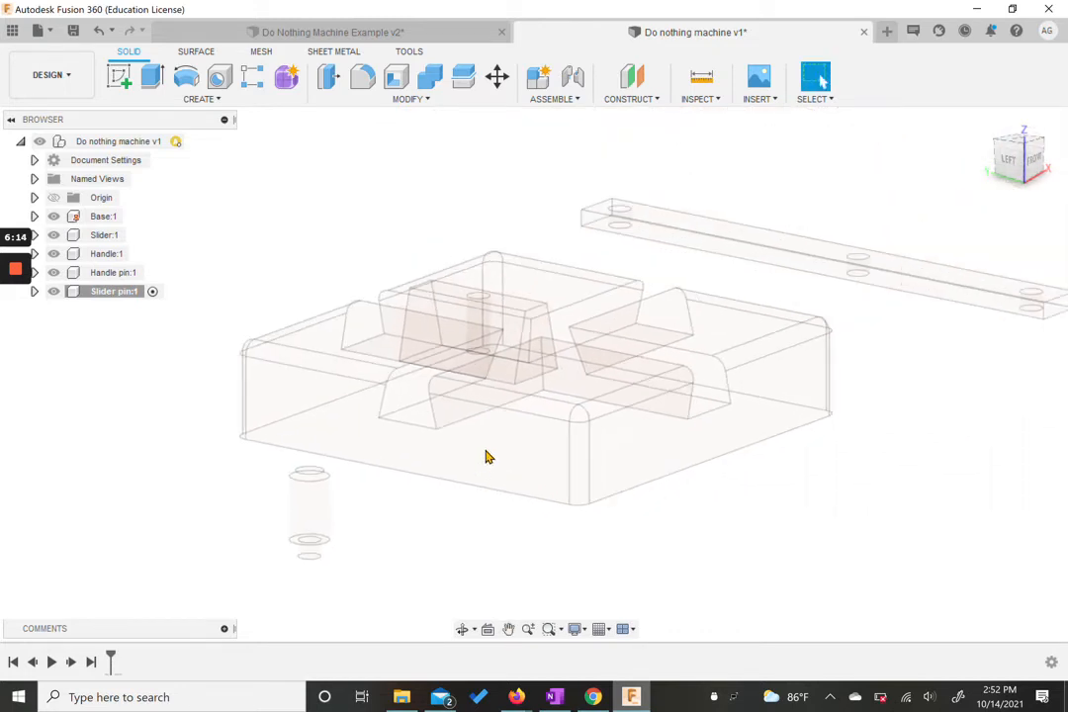
{"action": "left_click", "coordinate": [119, 77]}
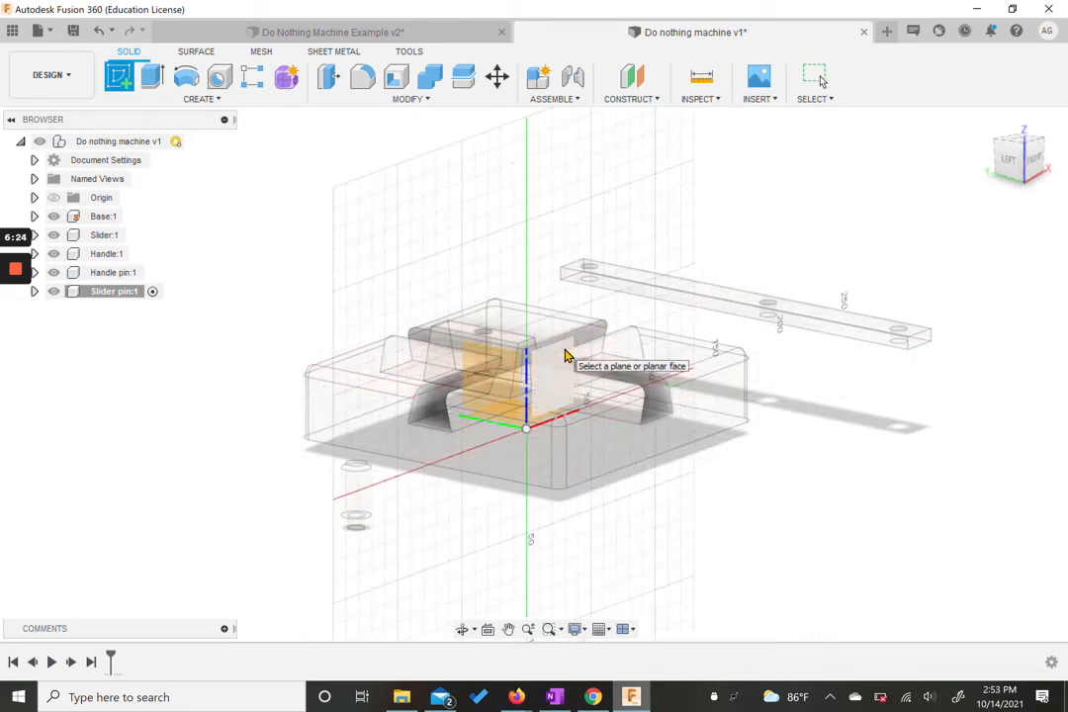
{"action": "left_click", "coordinate": [564, 357]}
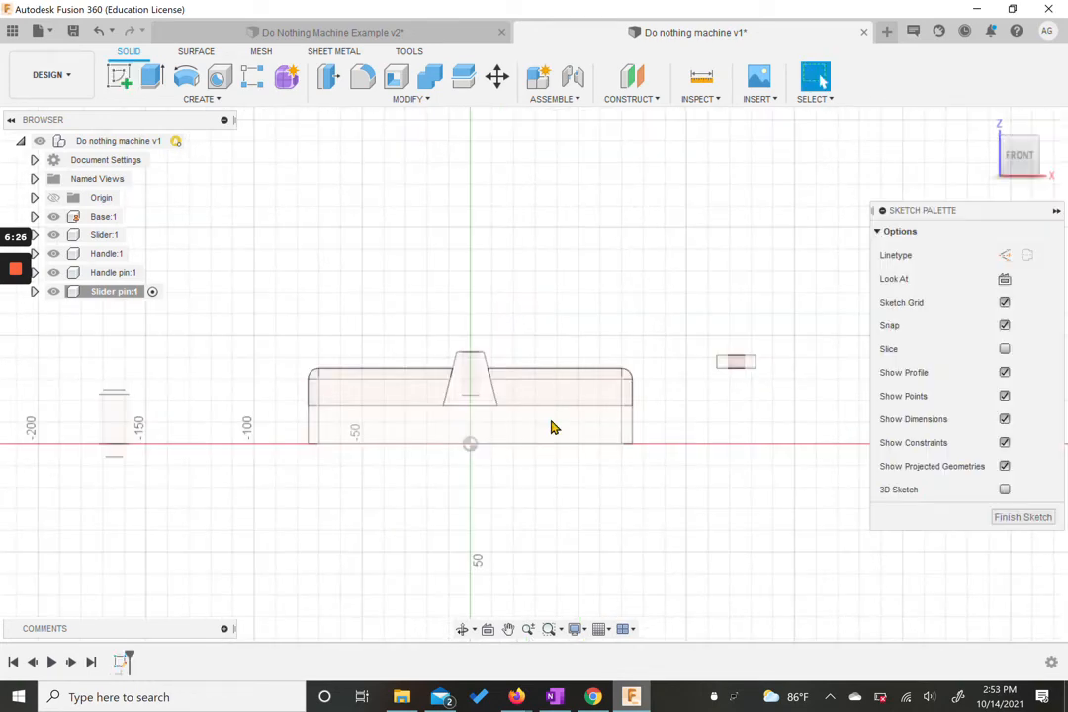
{"action": "mouse_move", "coordinate": [554, 427]}
{"action": "middle_mouse_down"}
{"action": "mouse_move", "coordinate": [469, 417]}
{"action": "mouse_move", "coordinate": [304, 426]}
{"action": "middle_mouse_up"}
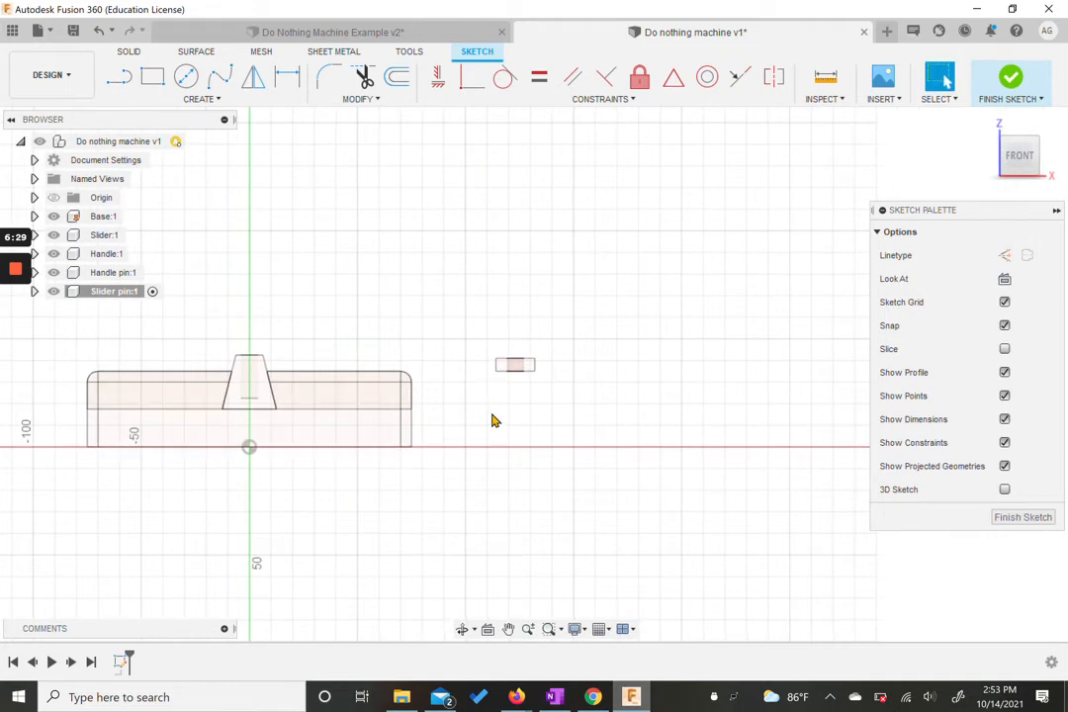
Step: Draw a closed stepped half-profile on the X axis, about 35 mm tall, with a 10 mm wide stem and an 18 mm wide head
{"action": "left_click", "coordinate": [119, 76]}
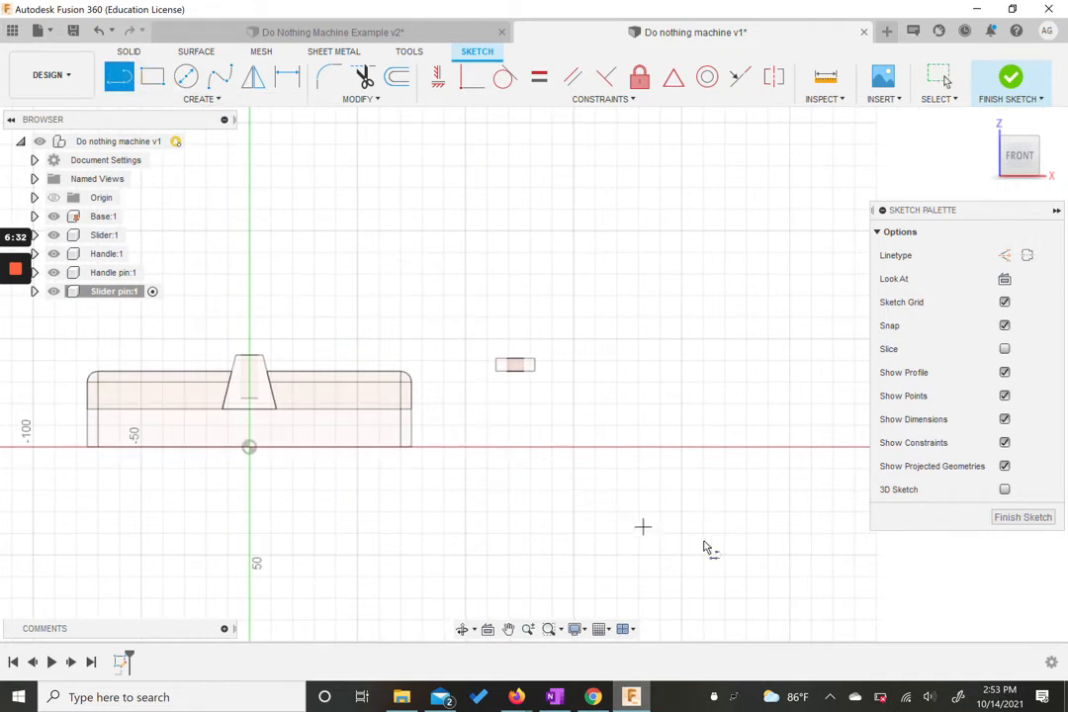
{"action": "left_click", "coordinate": [616, 447]}
{"action": "left_click", "coordinate": [638, 446]}
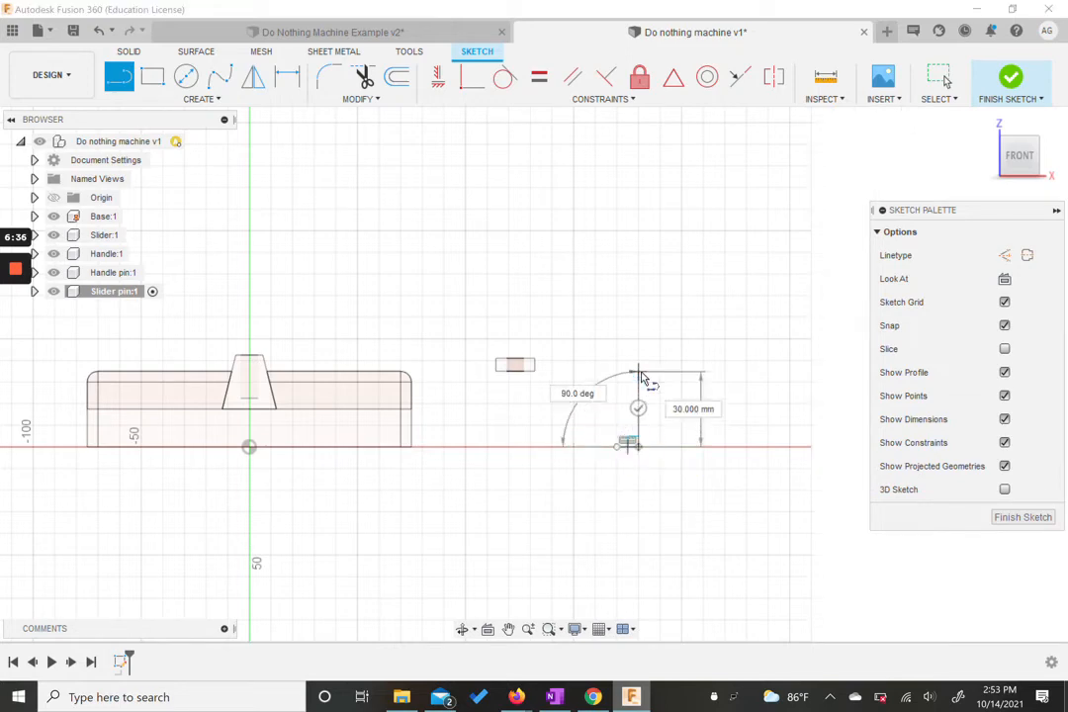
{"action": "scroll", "coordinate": [641, 371], "scroll_direction": "up", "scroll_amount": 2}
{"action": "scroll", "coordinate": [623, 403], "scroll_direction": "down", "scroll_amount": 3}
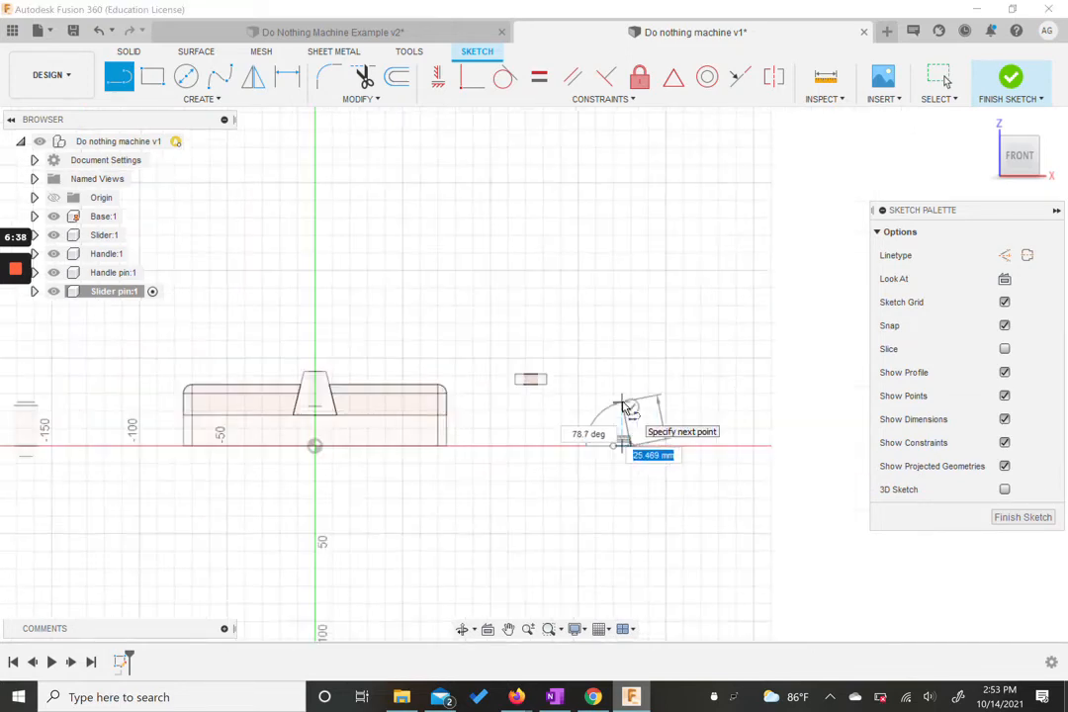
{"action": "scroll", "coordinate": [624, 403], "scroll_direction": "up", "scroll_amount": 4}
{"action": "left_click", "coordinate": [641, 420]}
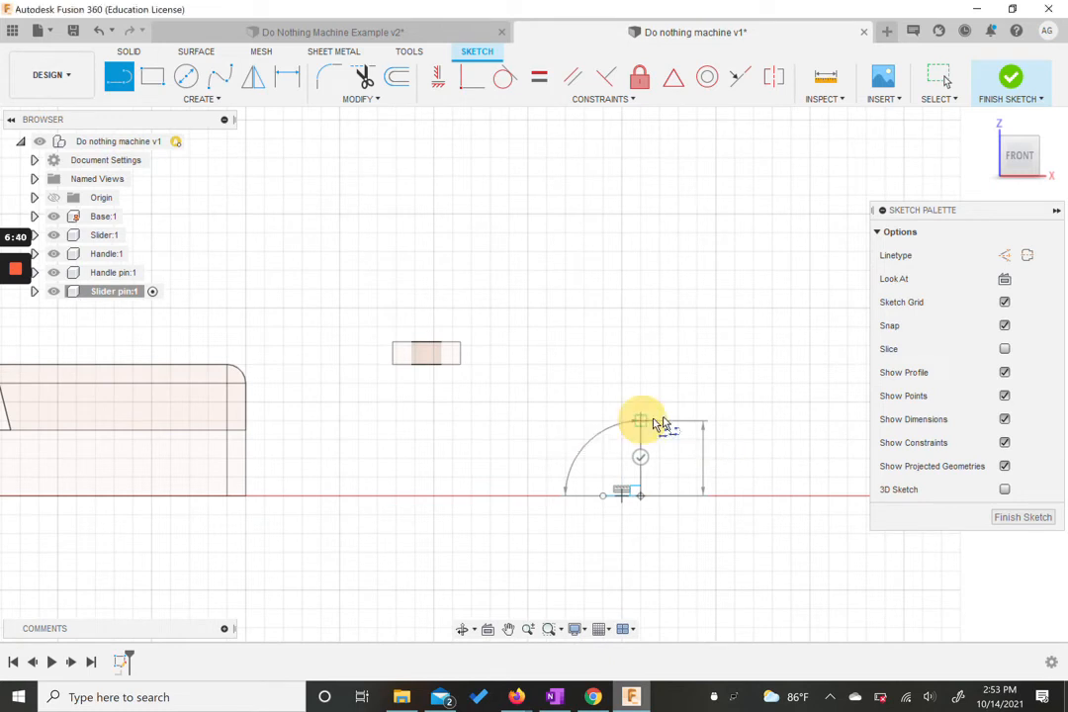
{"action": "left_click", "coordinate": [671, 419]}
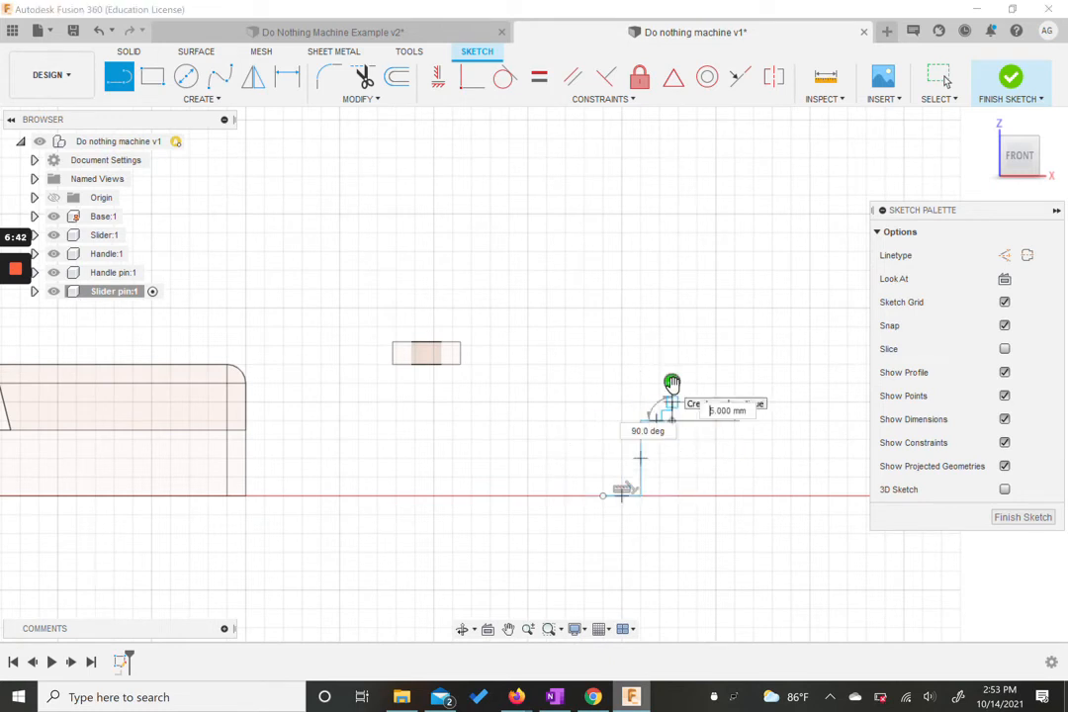
{"action": "left_click", "coordinate": [670, 365]}
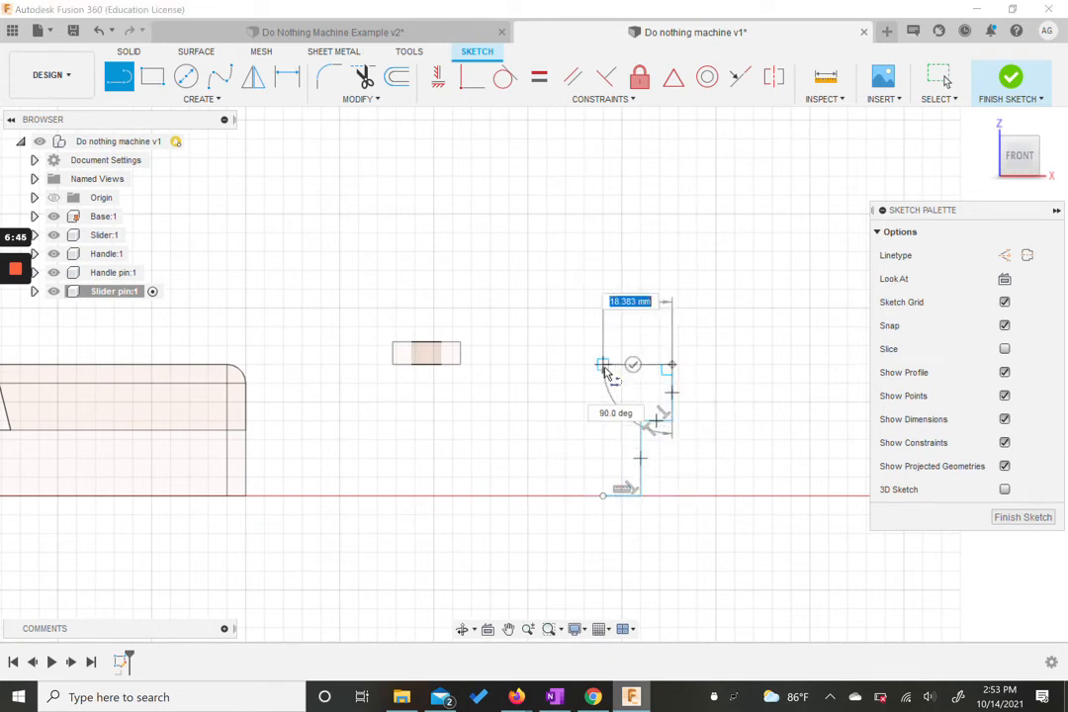
{"action": "left_click", "coordinate": [603, 365]}
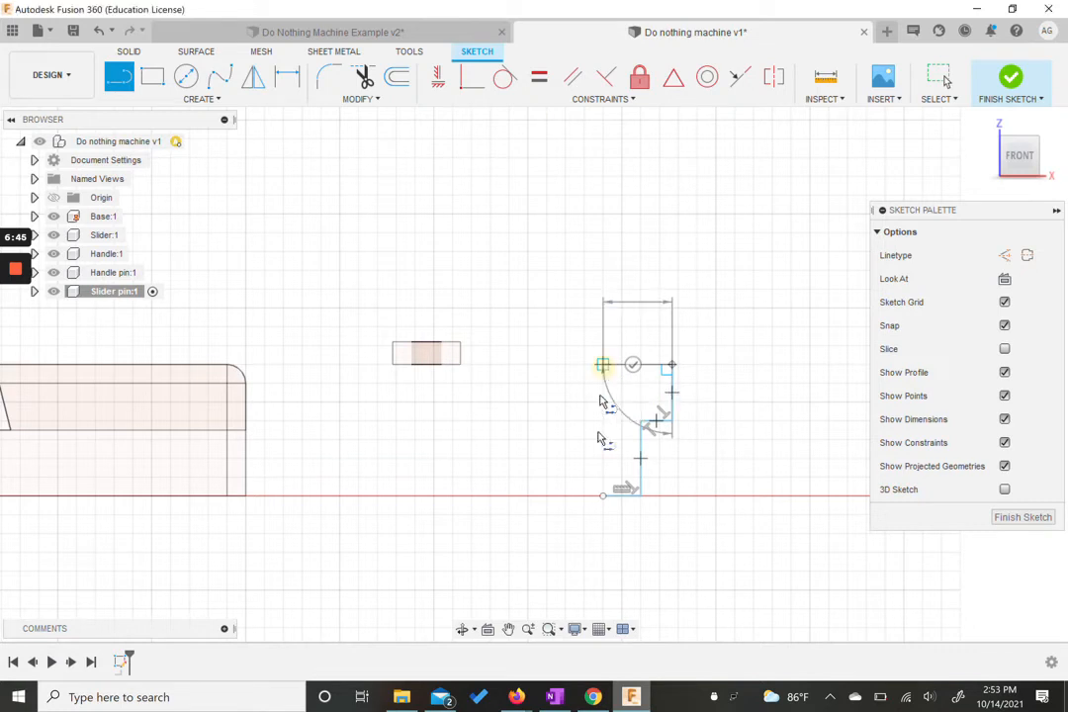
{"action": "left_click", "coordinate": [603, 496]}
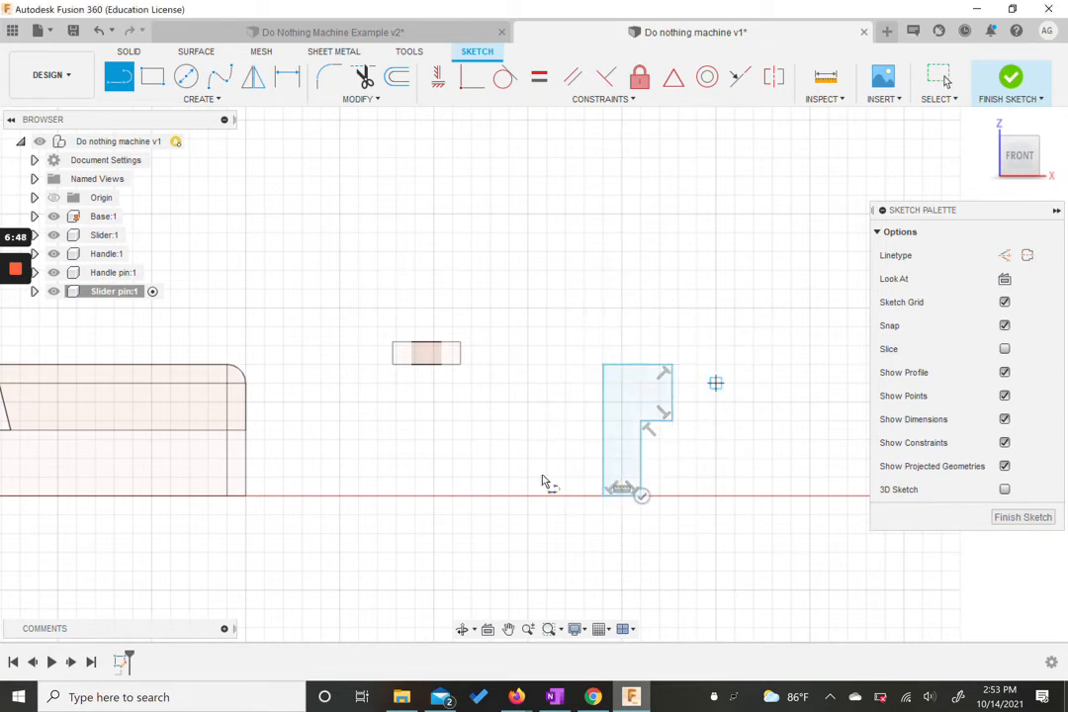
Step: Dismiss the low-battery notice and dimension the profile's bottom edge to 4 mm
{"action": "scroll", "coordinate": [621, 441], "scroll_direction": "up", "scroll_amount": 2}
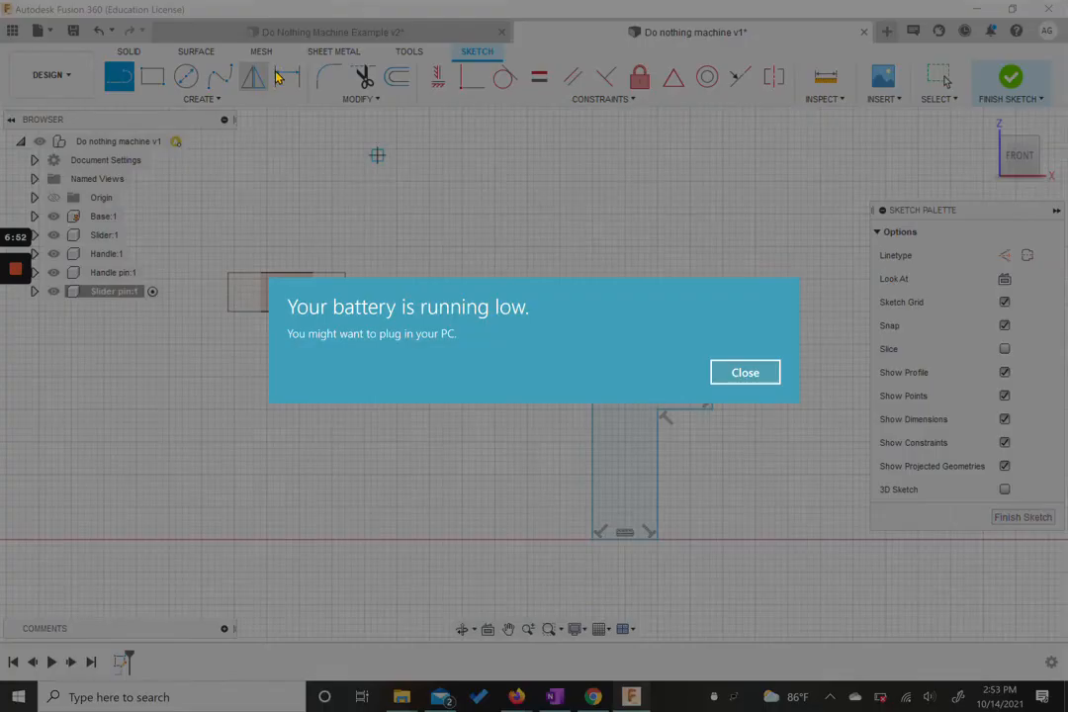
{"action": "left_click", "coordinate": [747, 375]}
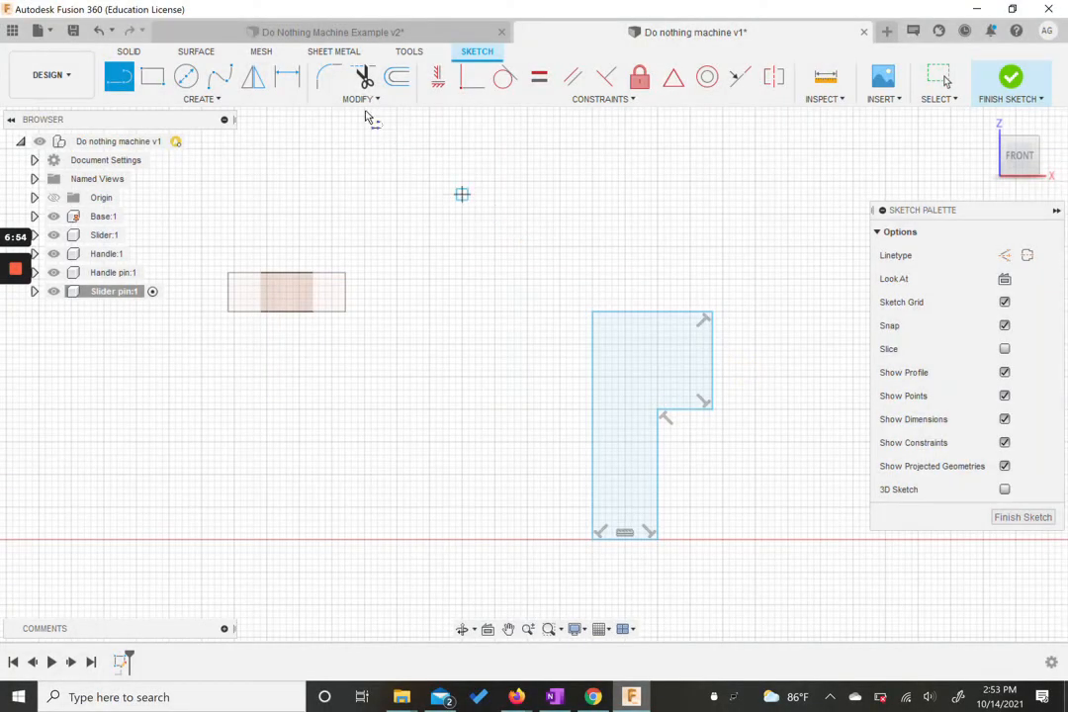
{"action": "key", "text": "d"}
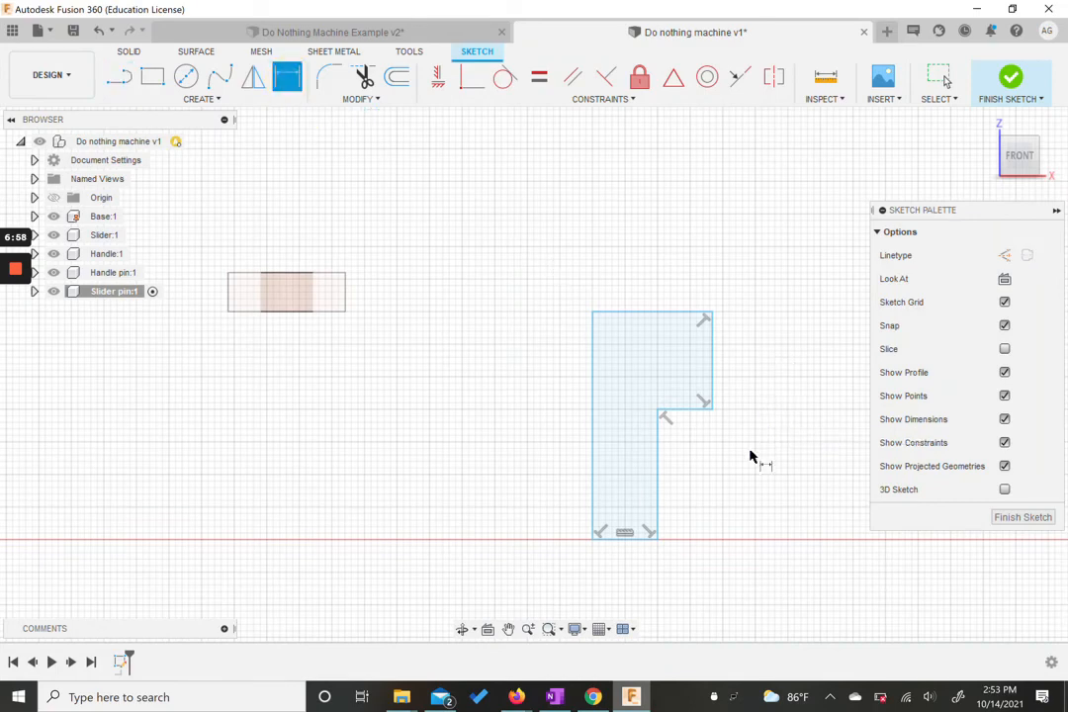
{"action": "left_click", "coordinate": [631, 537]}
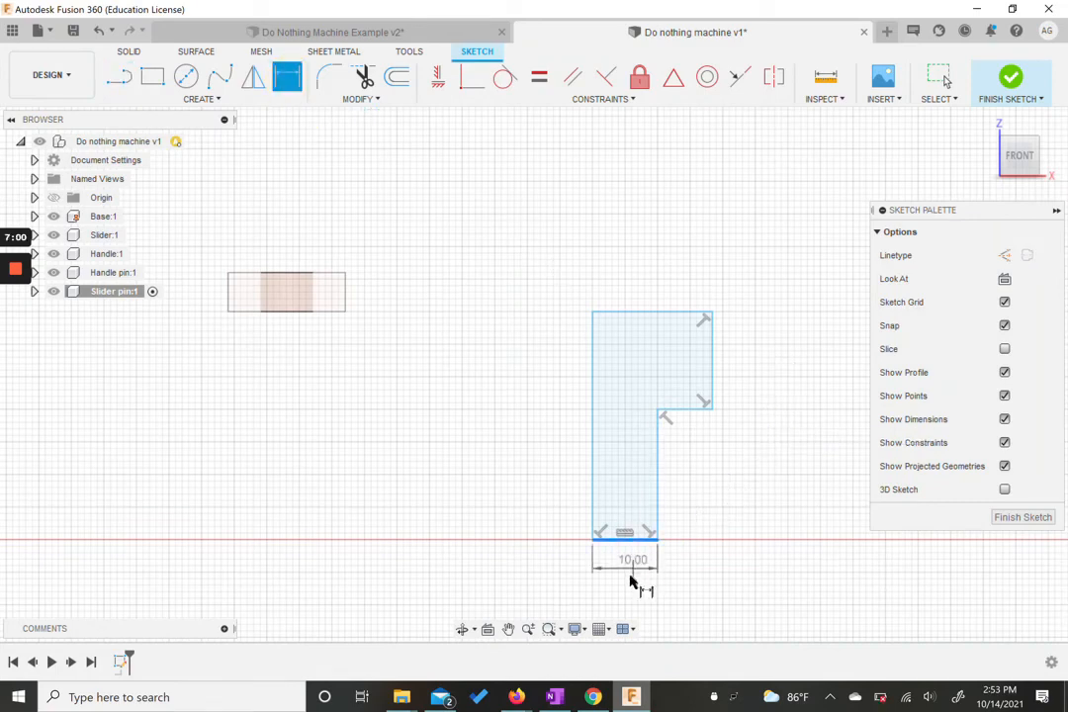
{"action": "left_click", "coordinate": [625, 581]}
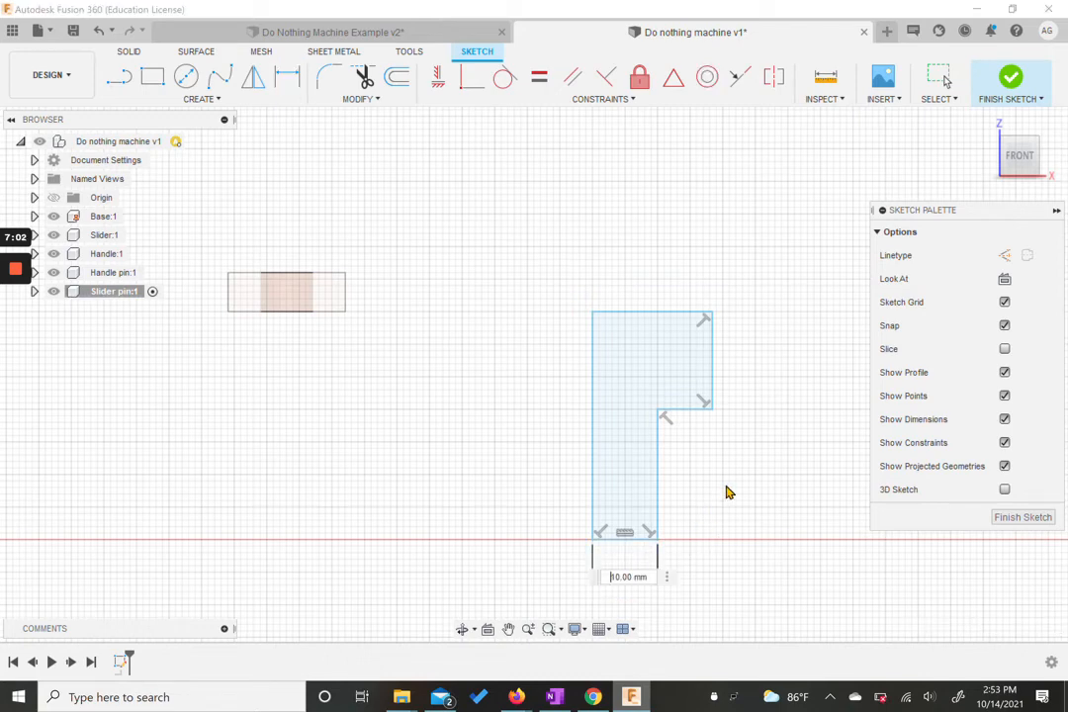
{"action": "key", "text": "Return"}
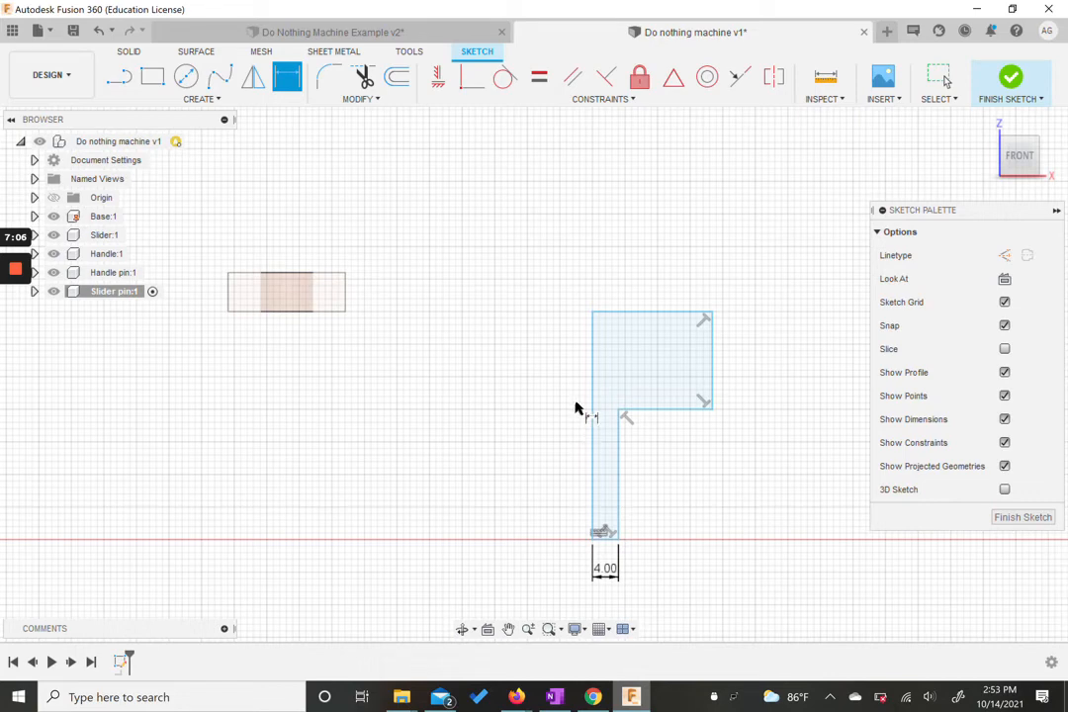
Step: Dimension the profile's top edge with the expression 14/2, making the pin head's radius 7 mm
{"action": "left_click", "coordinate": [592, 346]}
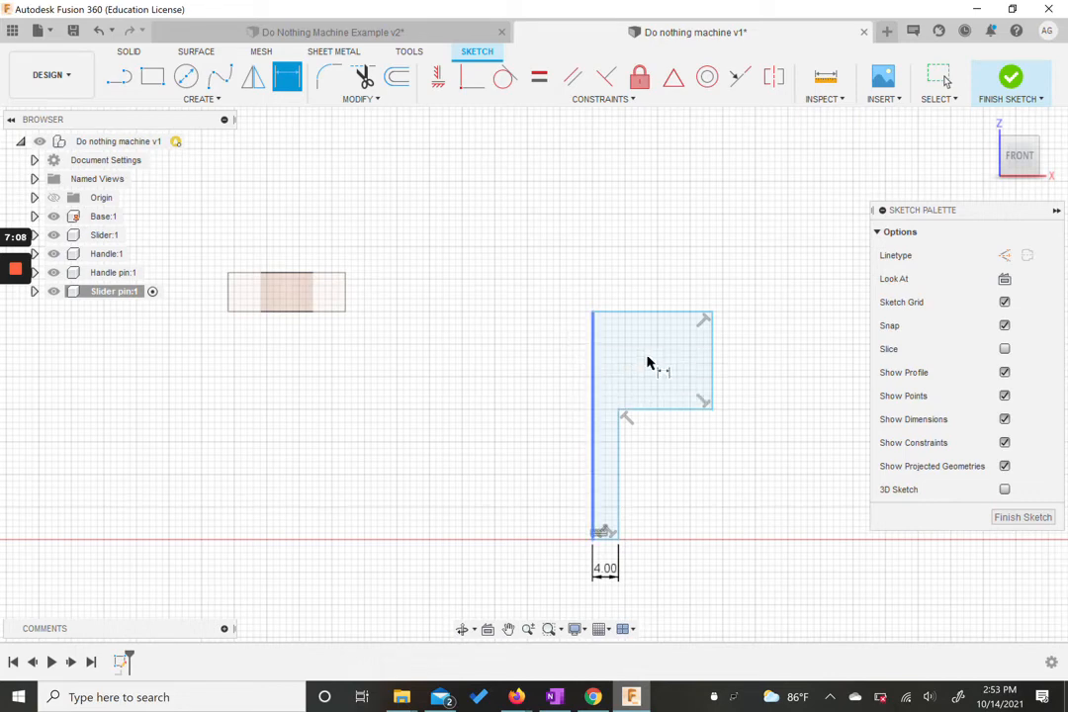
{"action": "left_click", "coordinate": [638, 313]}
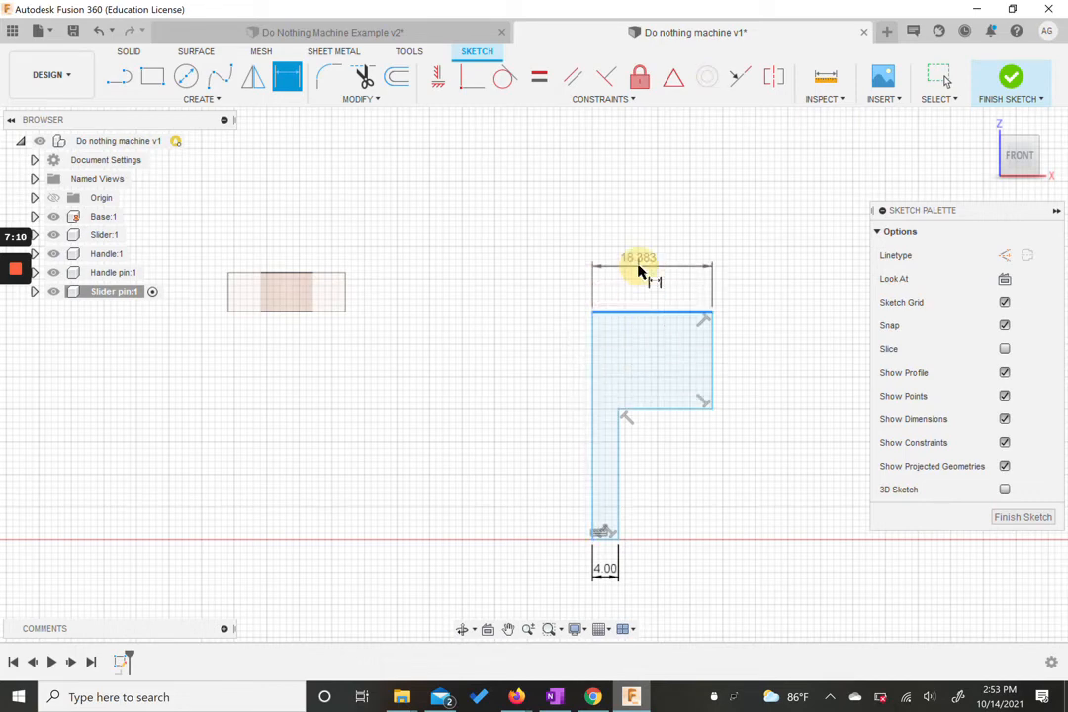
{"action": "left_click", "coordinate": [686, 288]}
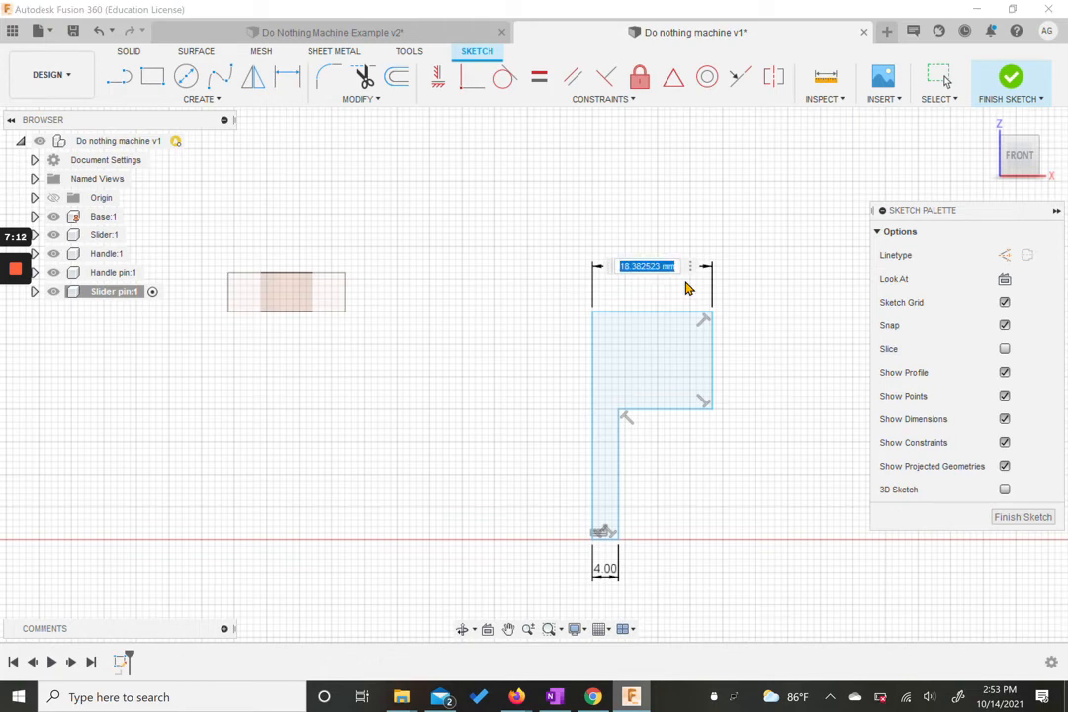
{"action": "type", "text": "14"}
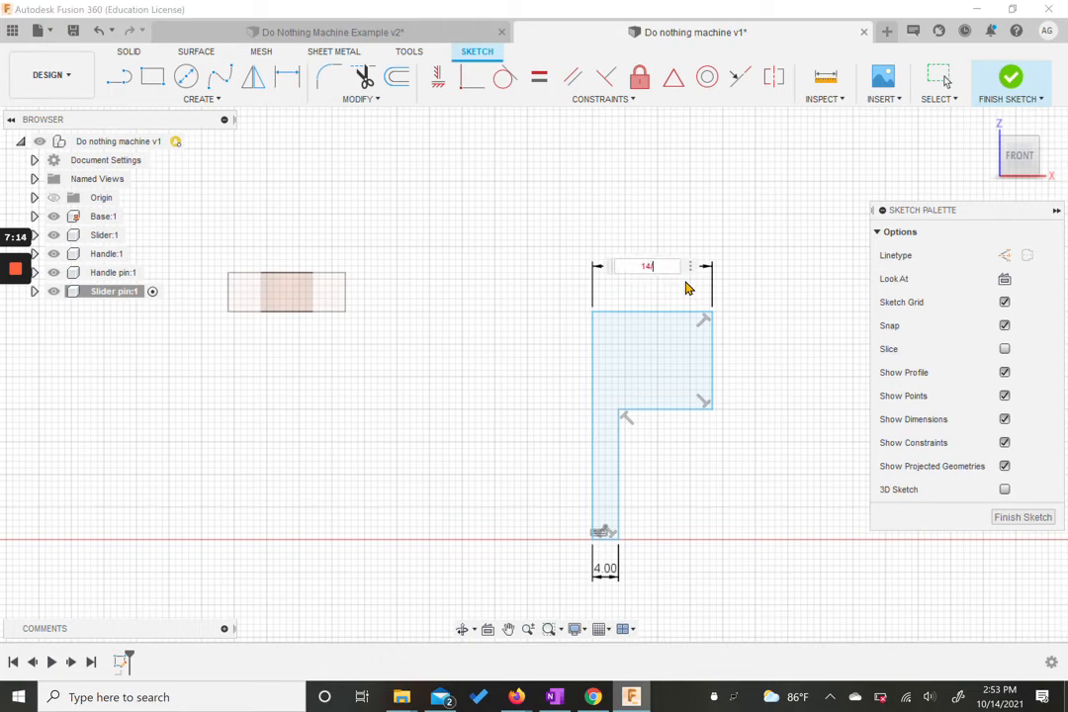
{"action": "type", "text": "/2"}
{"action": "key", "text": "Return"}
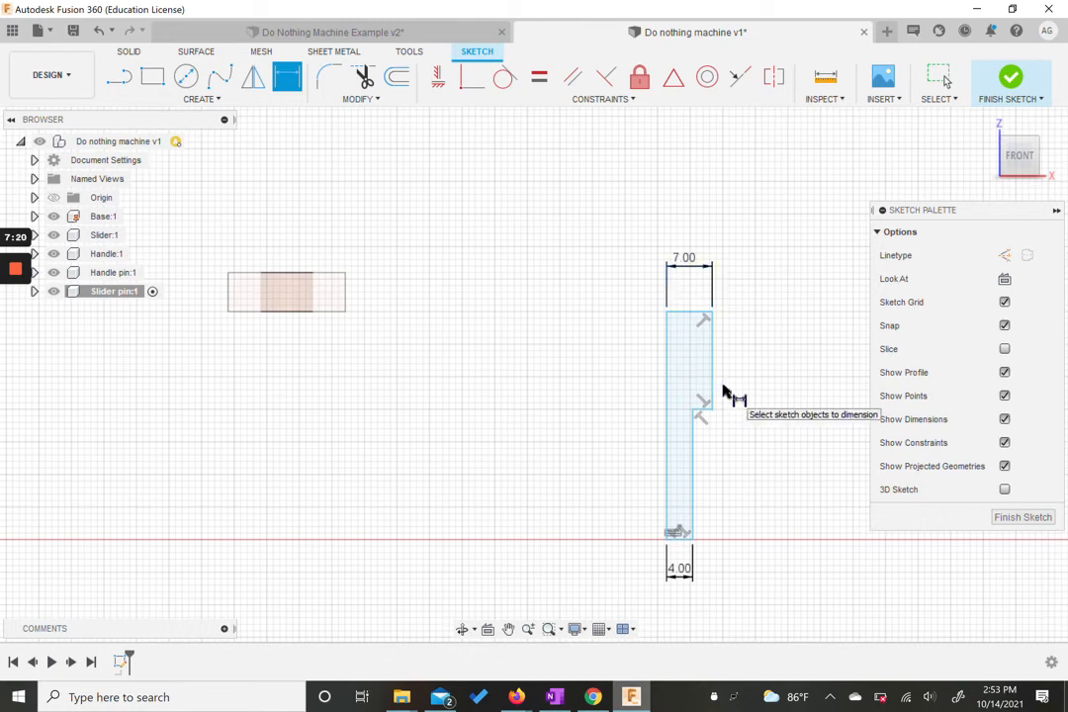
Step: Dimension the profile's overall height between its top and bottom edges and set it to 29 mm
{"action": "left_click", "coordinate": [680, 313]}
{"action": "left_click", "coordinate": [679, 537]}
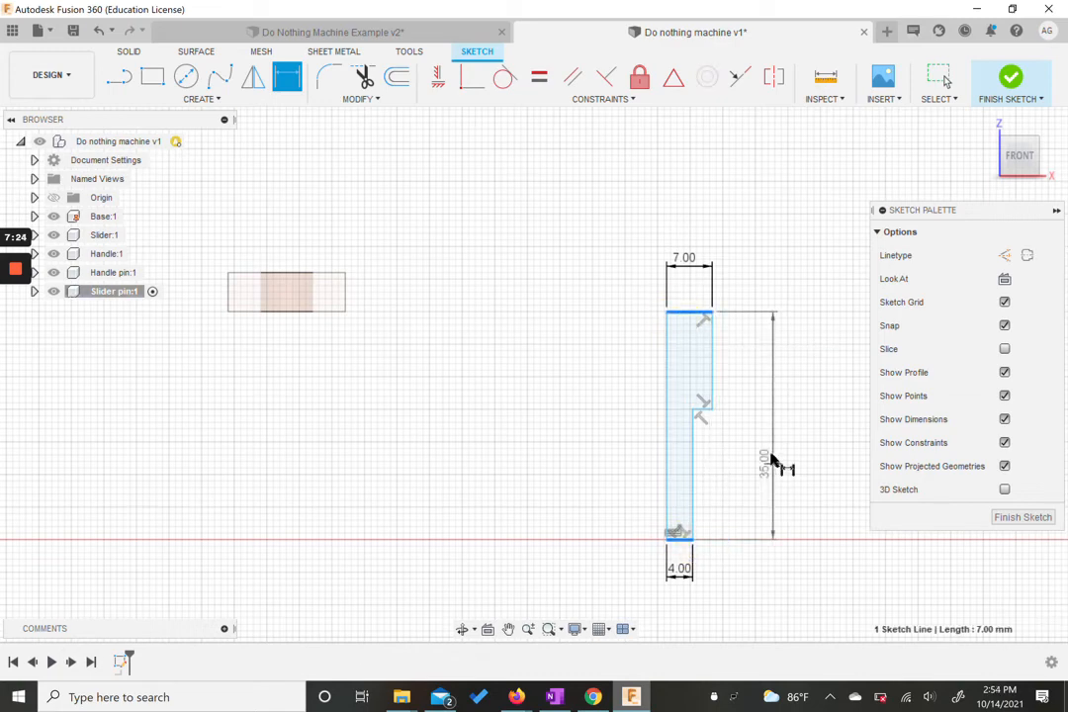
{"action": "left_click", "coordinate": [775, 451]}
{"action": "key", "text": "Return"}
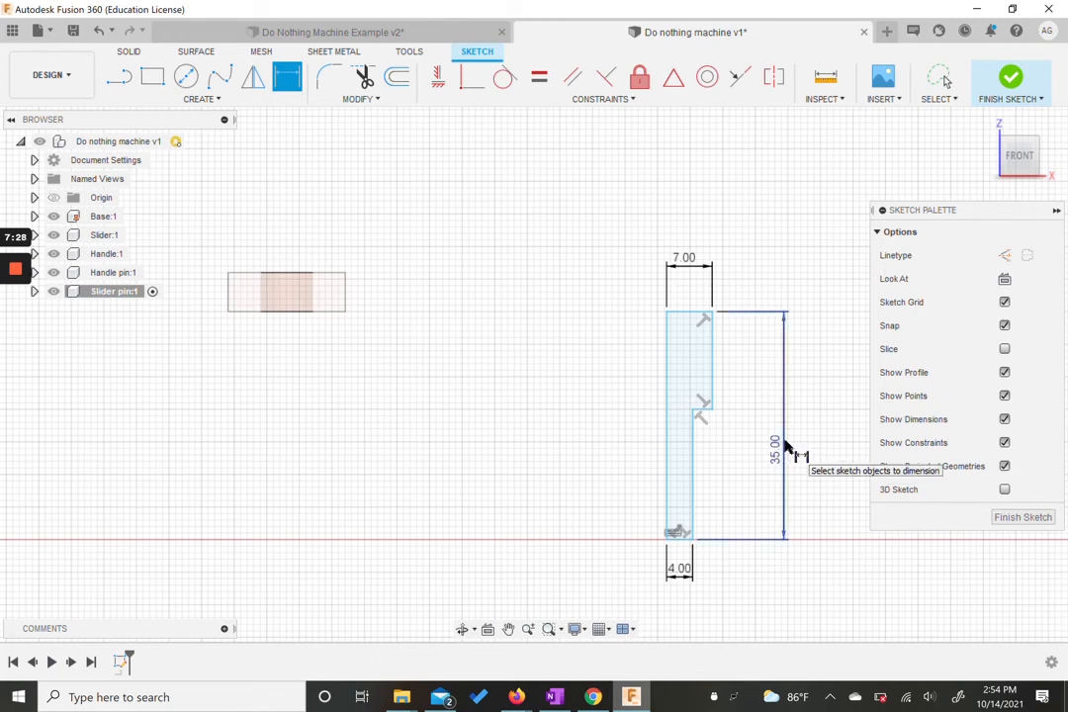
{"action": "key", "text": "Escape"}
{"action": "left_click", "coordinate": [778, 456]}
{"action": "double_click", "coordinate": [778, 456]}
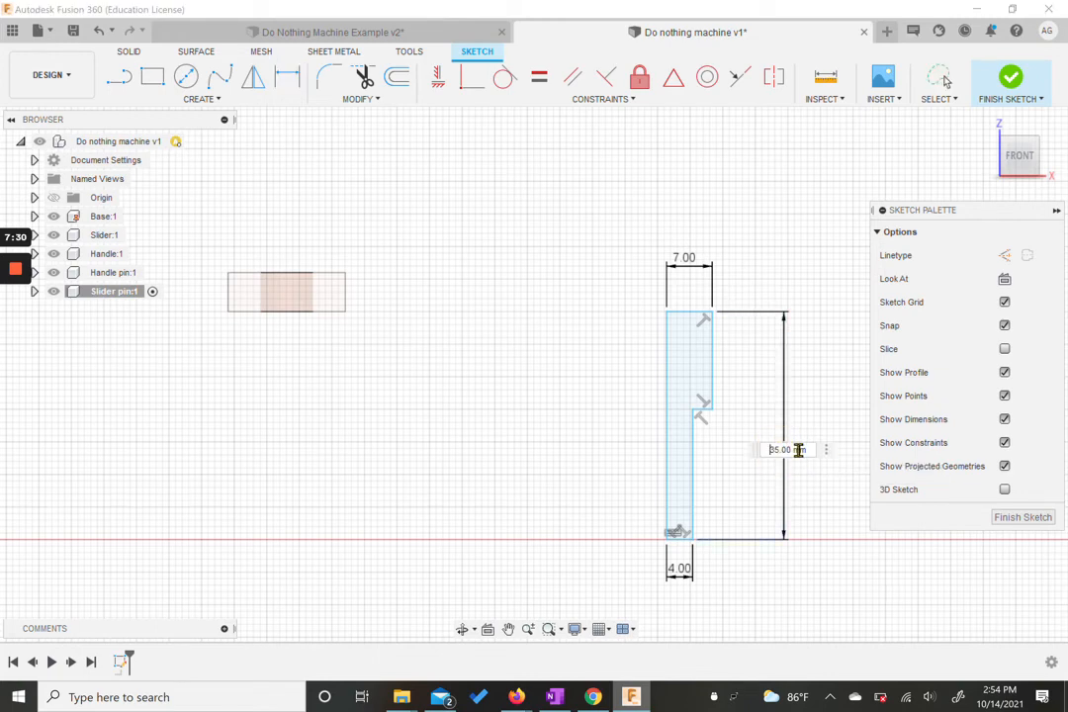
{"action": "type", "text": "29"}
{"action": "key", "text": "Return"}
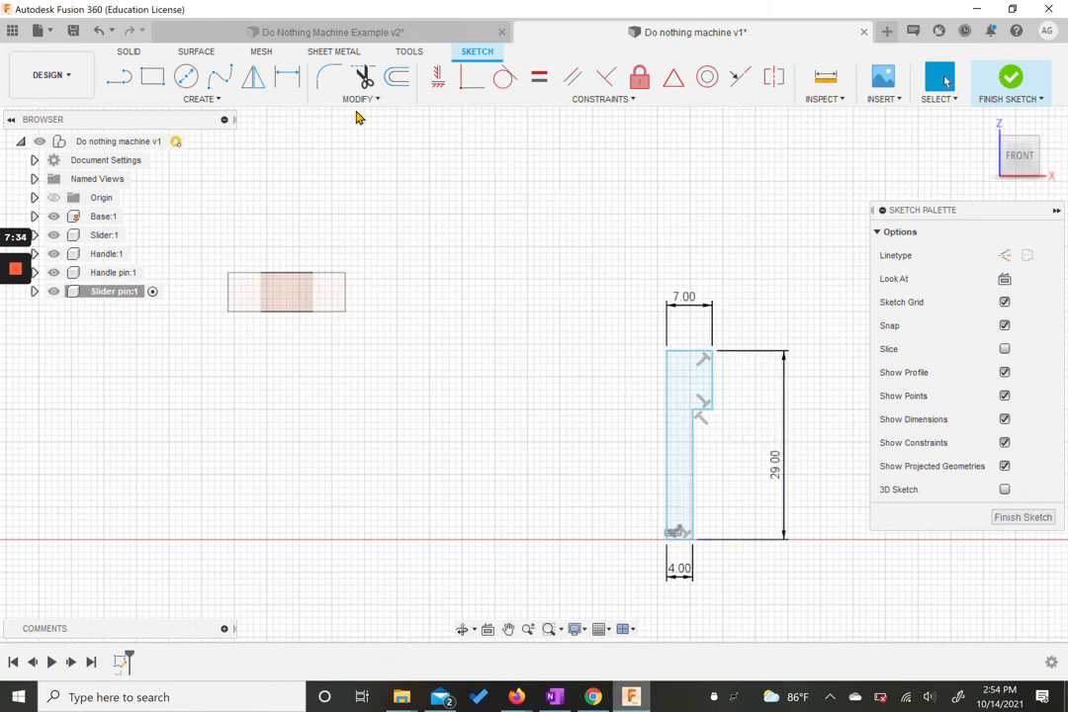
Step: Dimension the slider pin stem's outer vertical edge to 25 mm and finish the sketch
{"action": "key", "text": "d"}
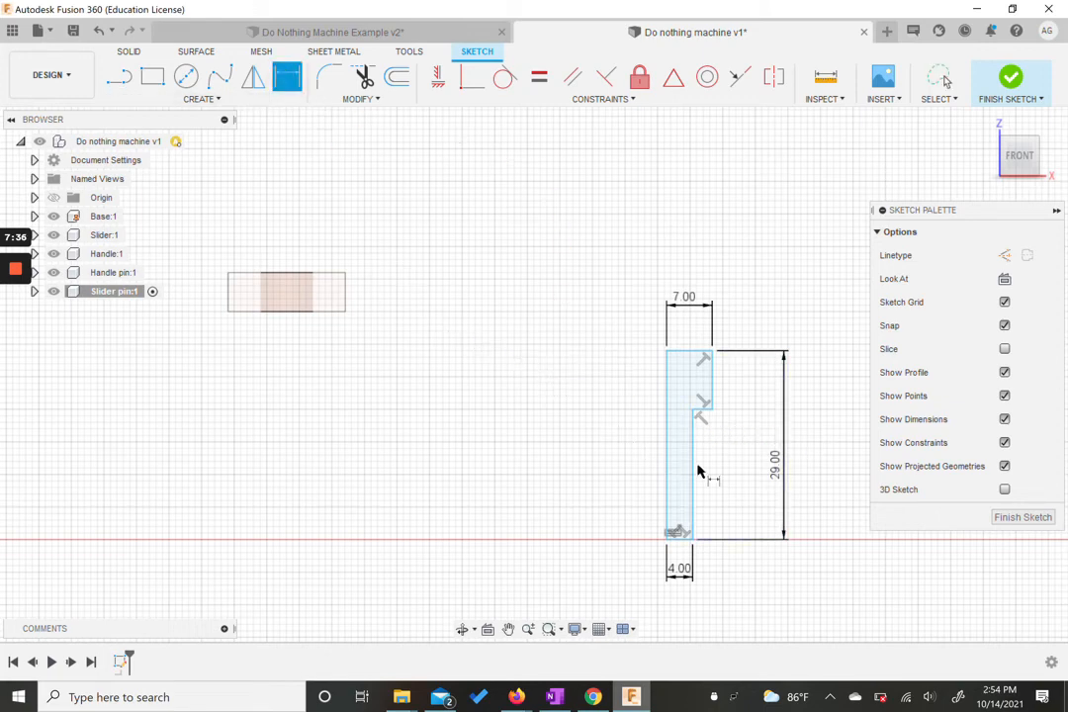
{"action": "left_click", "coordinate": [692, 465]}
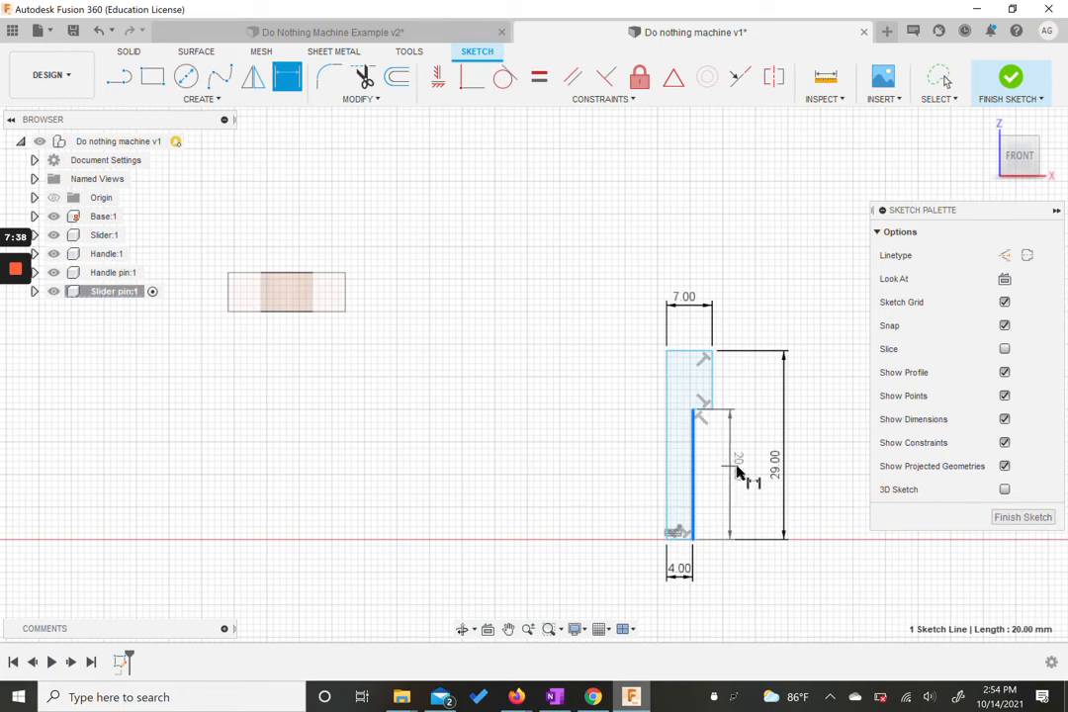
{"action": "left_click", "coordinate": [733, 469]}
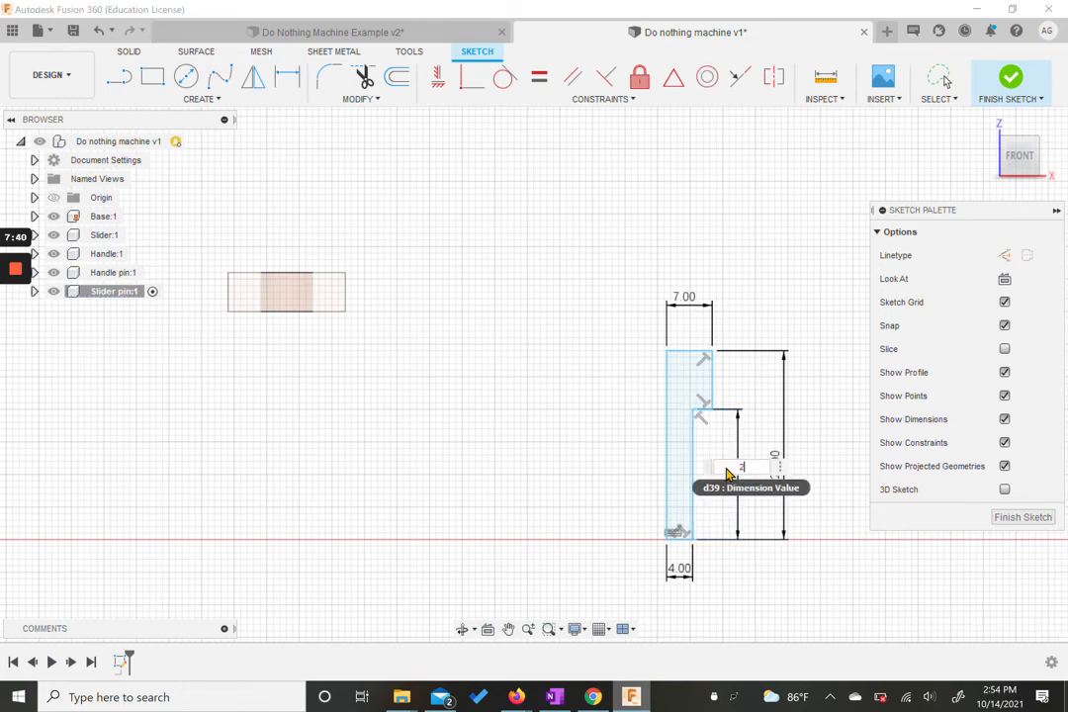
{"action": "key", "text": "Return"}
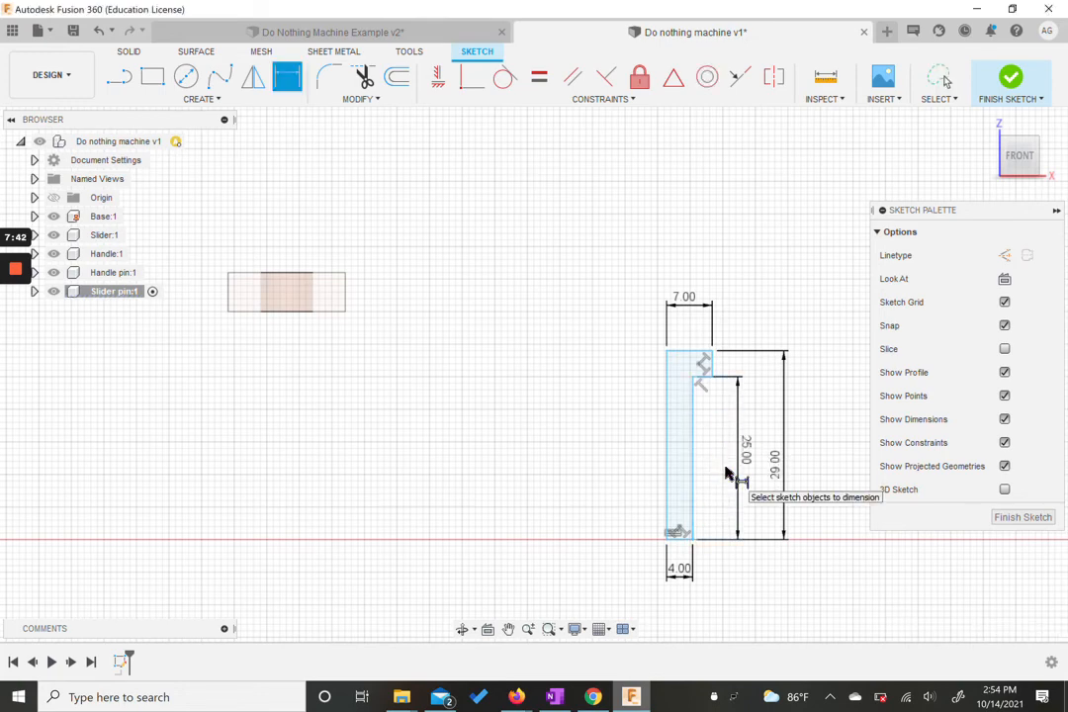
{"action": "left_click", "coordinate": [1006, 80]}
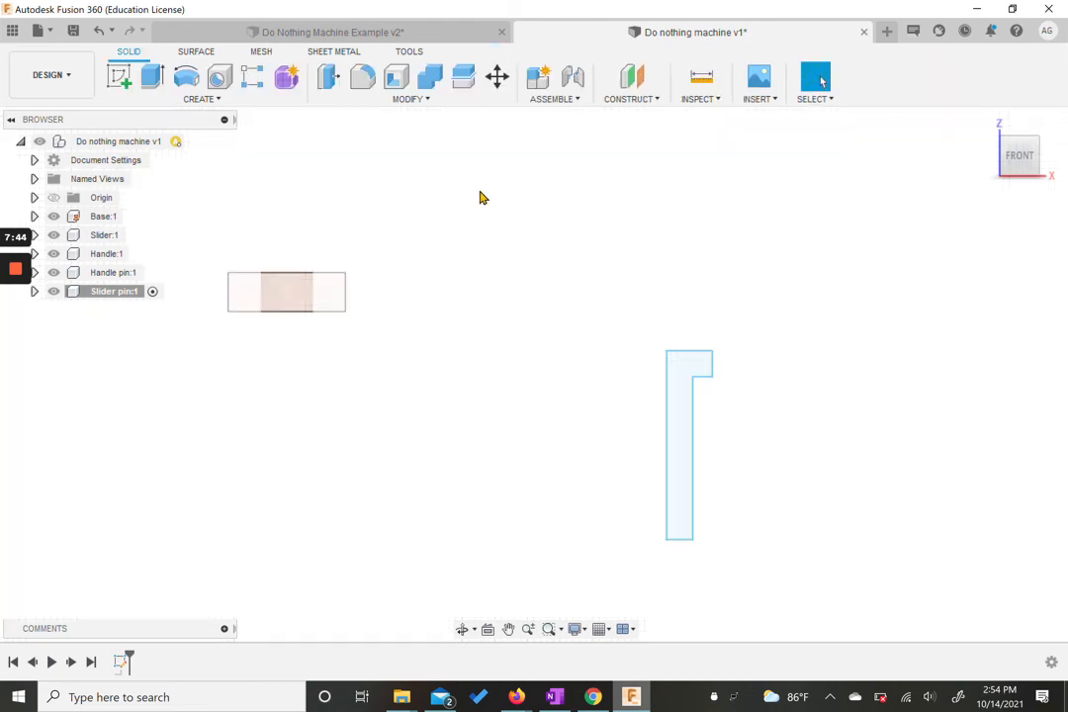
Step: Revolve the stepped profile 360 degrees about its long straight vertical edge as a new body
{"action": "left_click", "coordinate": [186, 76]}
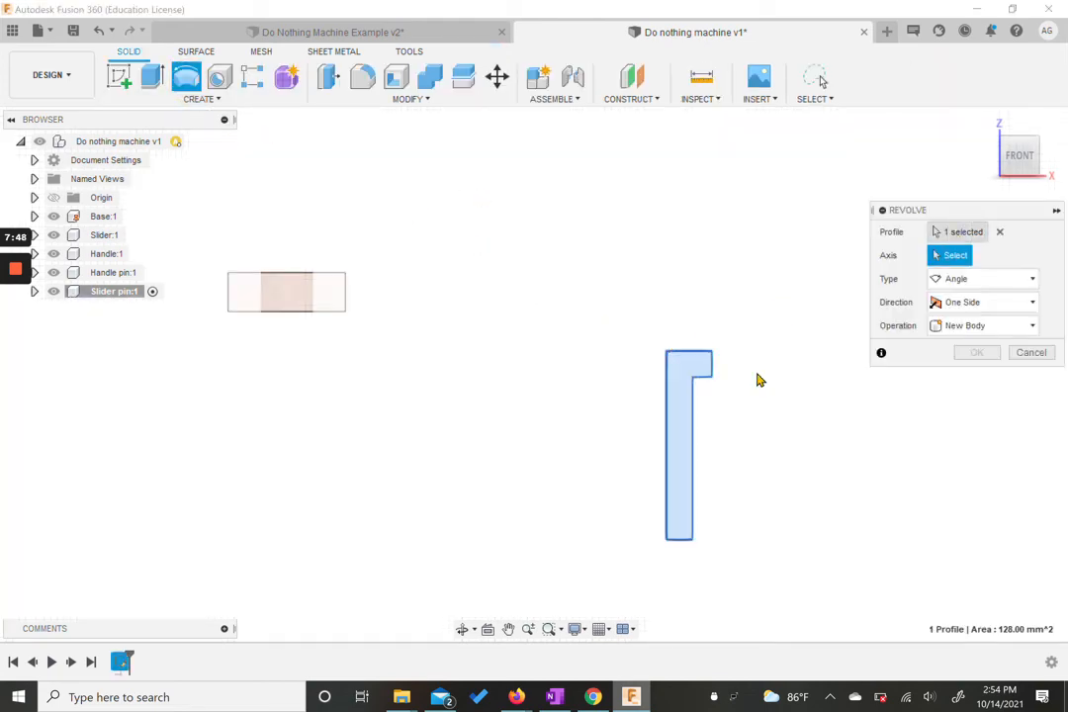
{"action": "left_click", "coordinate": [666, 396]}
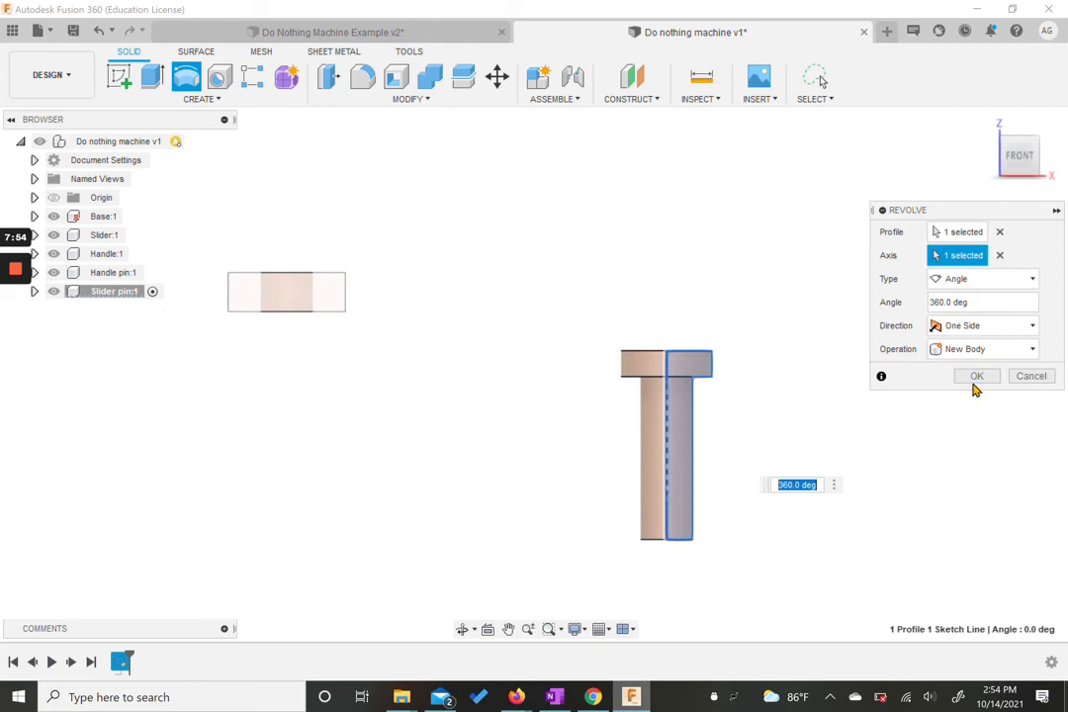
{"action": "left_click", "coordinate": [975, 377]}
Step: Chamfer the top circular edge of the slider pin's head with an equal distance of 2 mm
{"action": "left_click_drag", "start_coordinate": [1019, 155], "coordinate": [977, 167]}
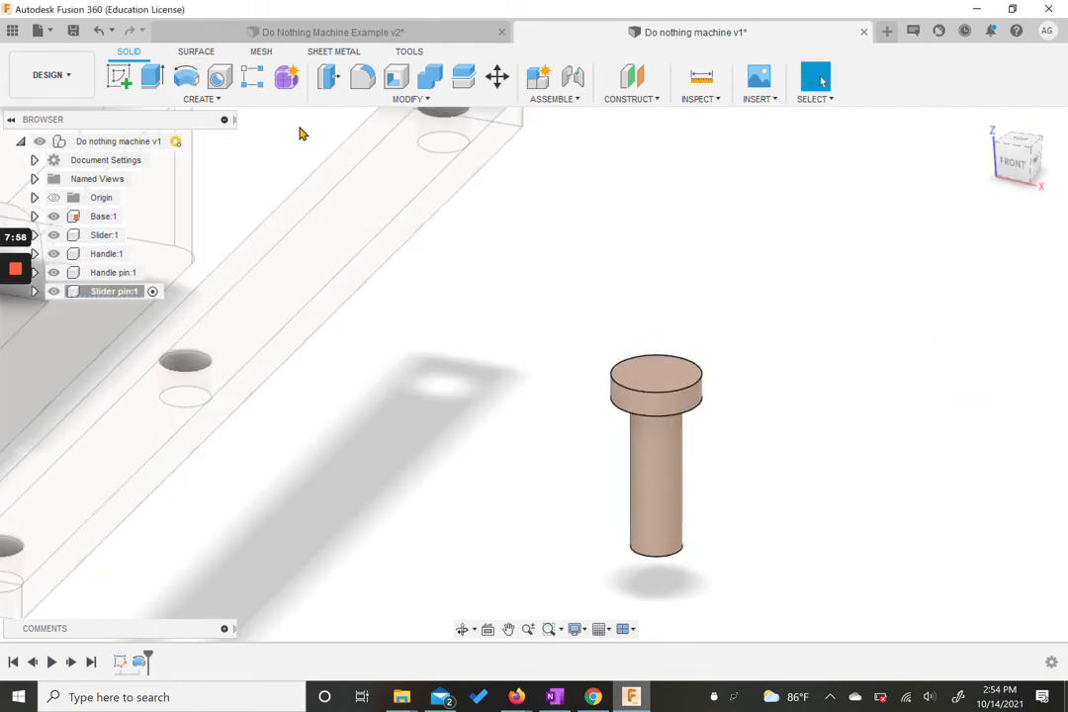
{"action": "left_click", "coordinate": [362, 99]}
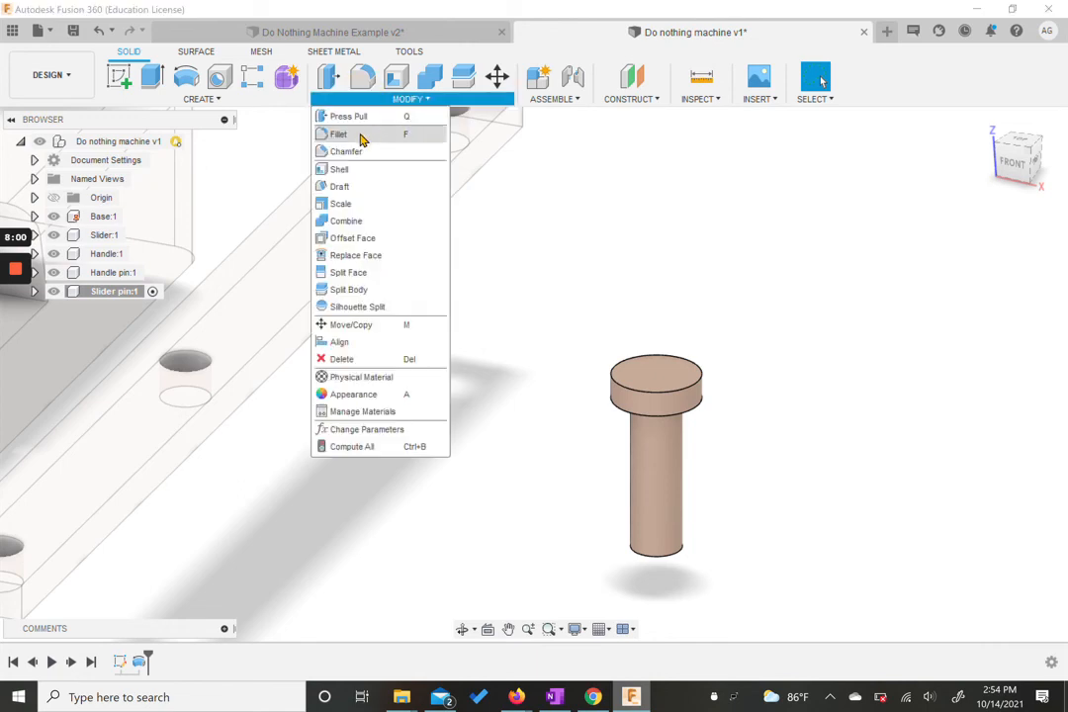
{"action": "left_click", "coordinate": [348, 151]}
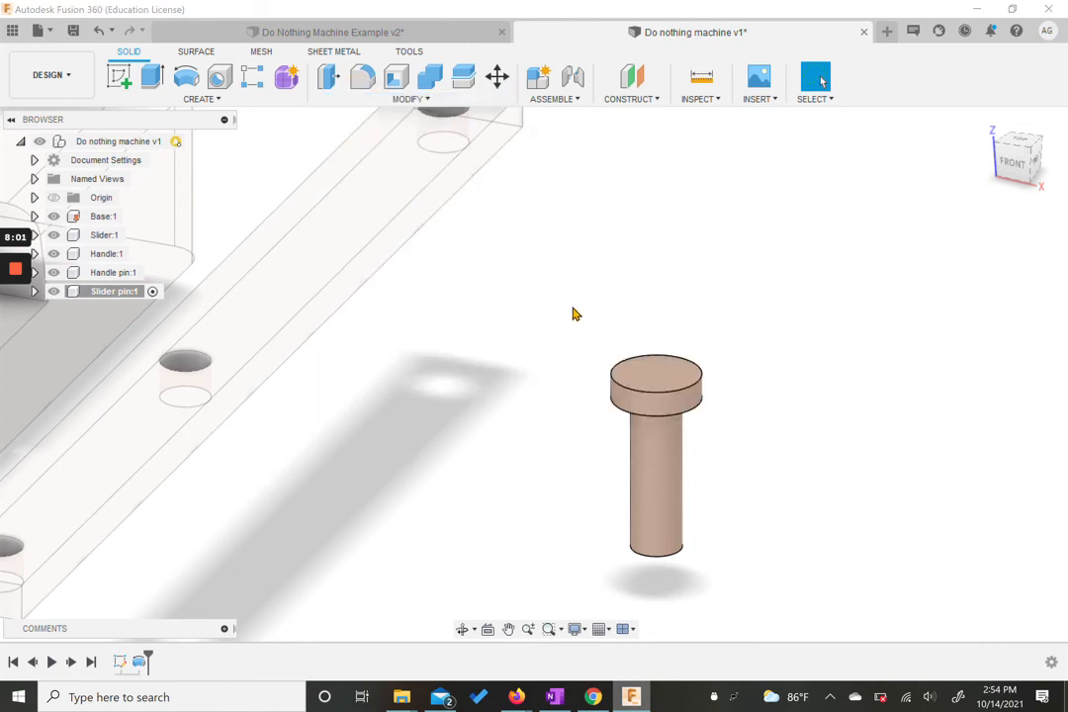
{"action": "left_click", "coordinate": [613, 382]}
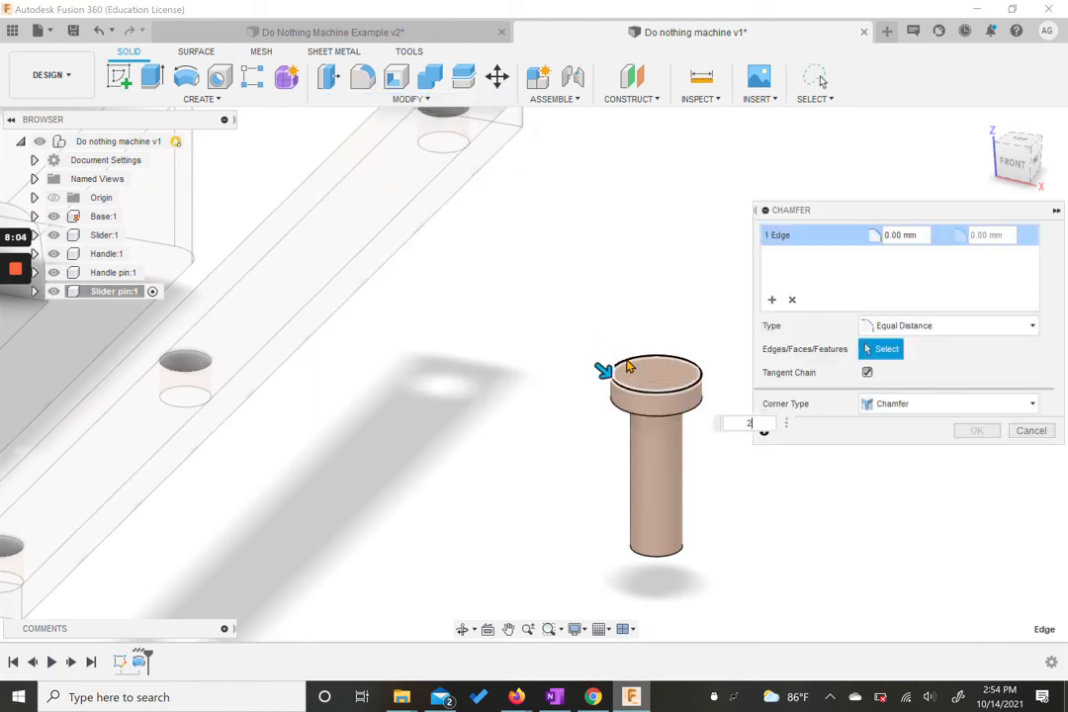
{"action": "type", "text": "2"}
{"action": "left_click", "coordinate": [970, 432]}
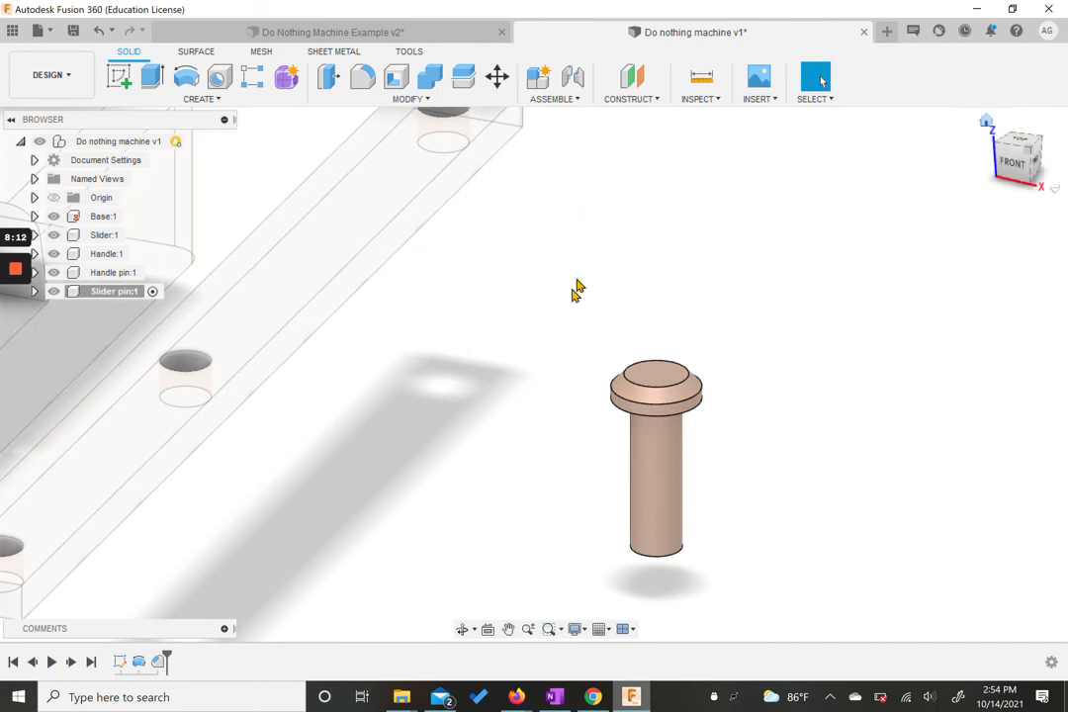
Step: Activate the top-level Do nothing machine component and clear the selection
{"action": "mouse_move", "coordinate": [148, 139]}
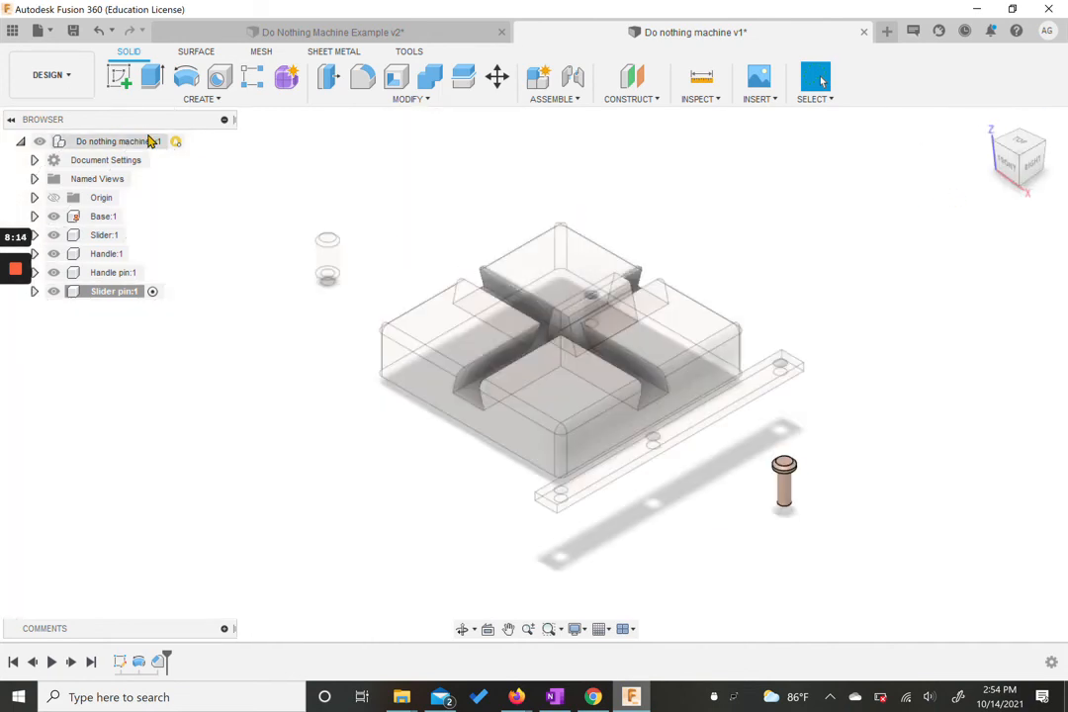
{"action": "left_click", "coordinate": [190, 142]}
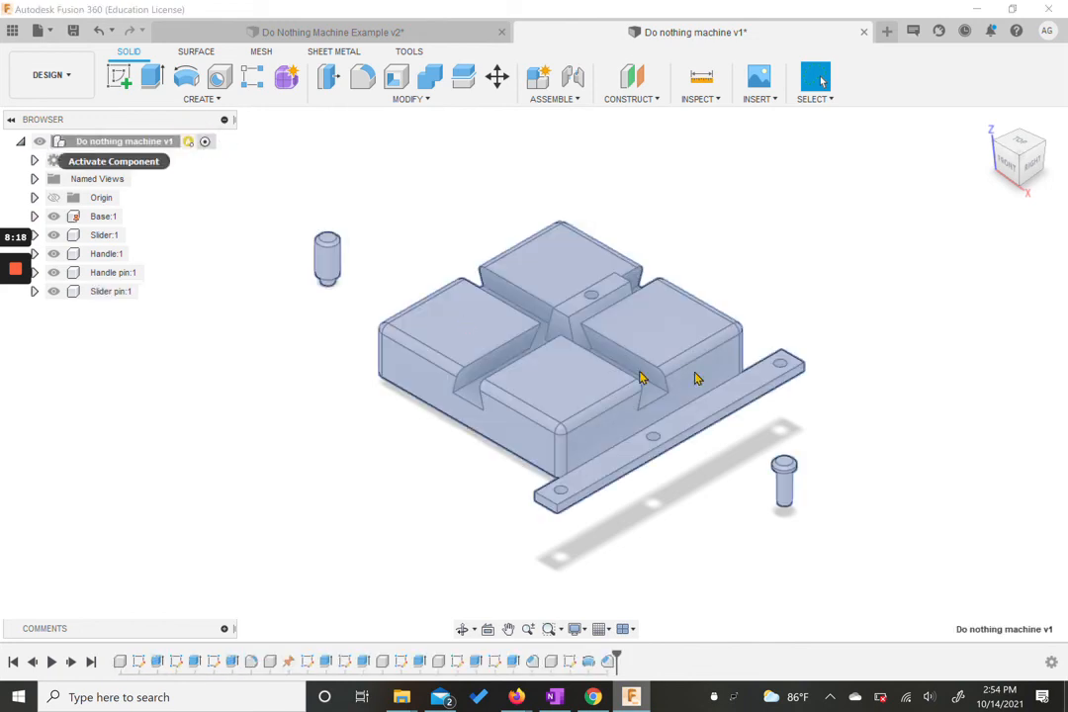
{"action": "left_click", "coordinate": [675, 202]}
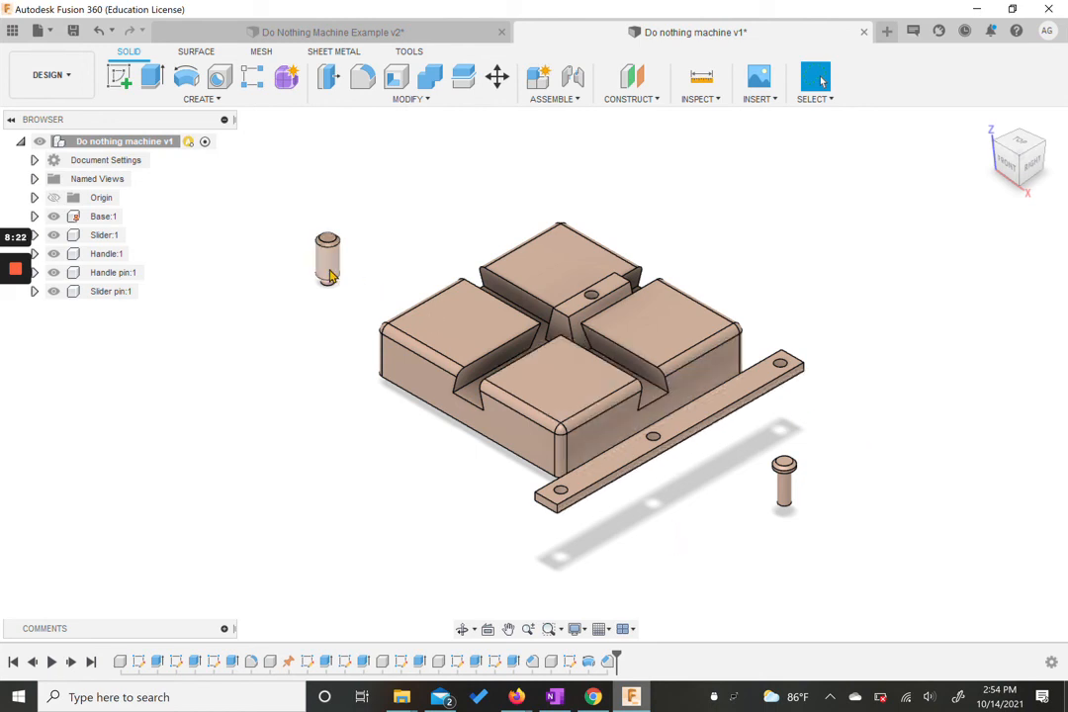
Step: Move the handle pin, slider, handle and slider pin outward so they stand clear of the base
{"action": "left_click_drag", "start_coordinate": [326, 269], "coordinate": [290, 215]}
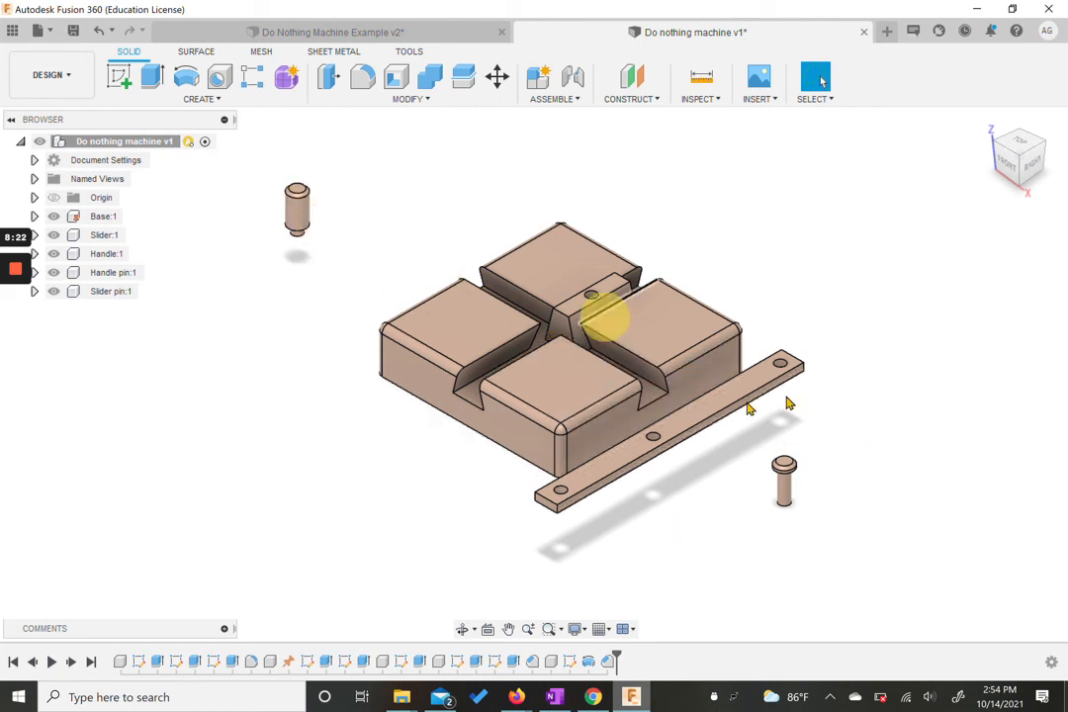
{"action": "left_click_drag", "start_coordinate": [605, 317], "coordinate": [750, 239]}
{"action": "left_click_drag", "start_coordinate": [714, 418], "coordinate": [863, 389]}
{"action": "left_click_drag", "start_coordinate": [782, 476], "coordinate": [830, 497]}
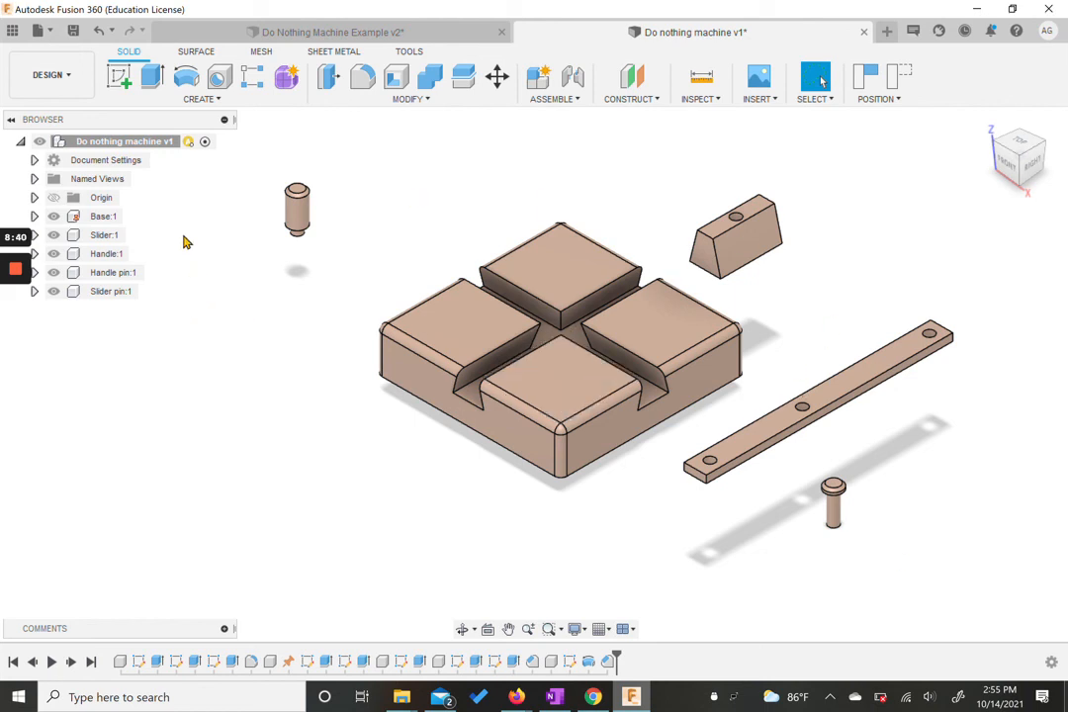
Step: Save the design as a new version with the description User Saved
{"action": "left_click", "coordinate": [73, 31]}
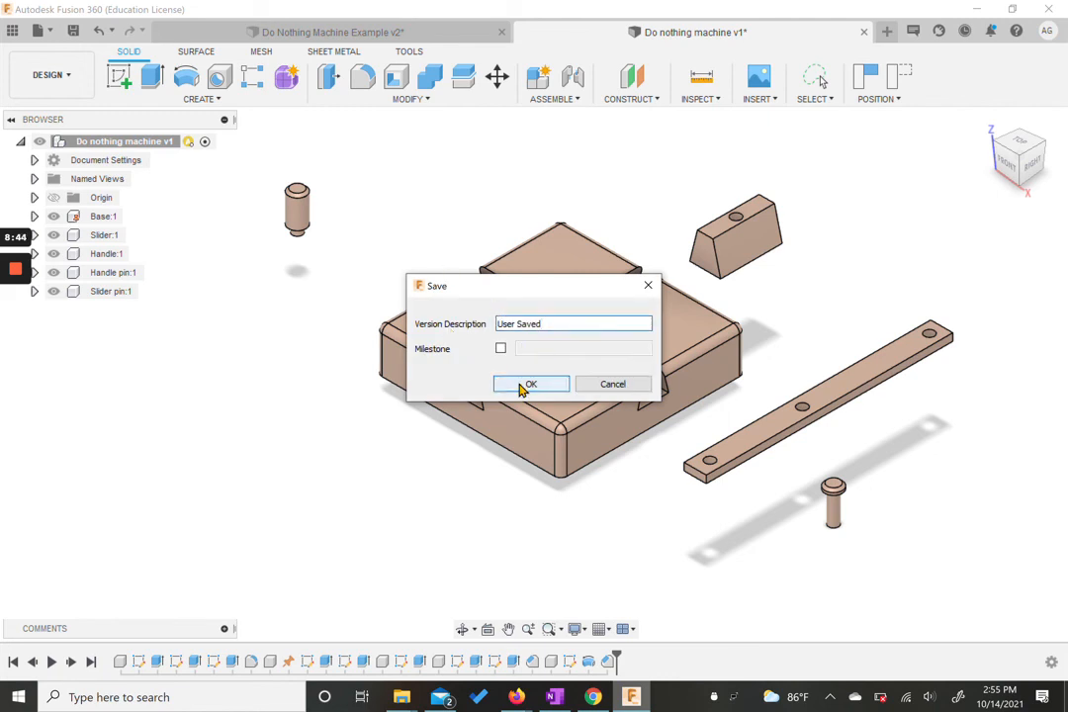
{"action": "left_click", "coordinate": [525, 384]}
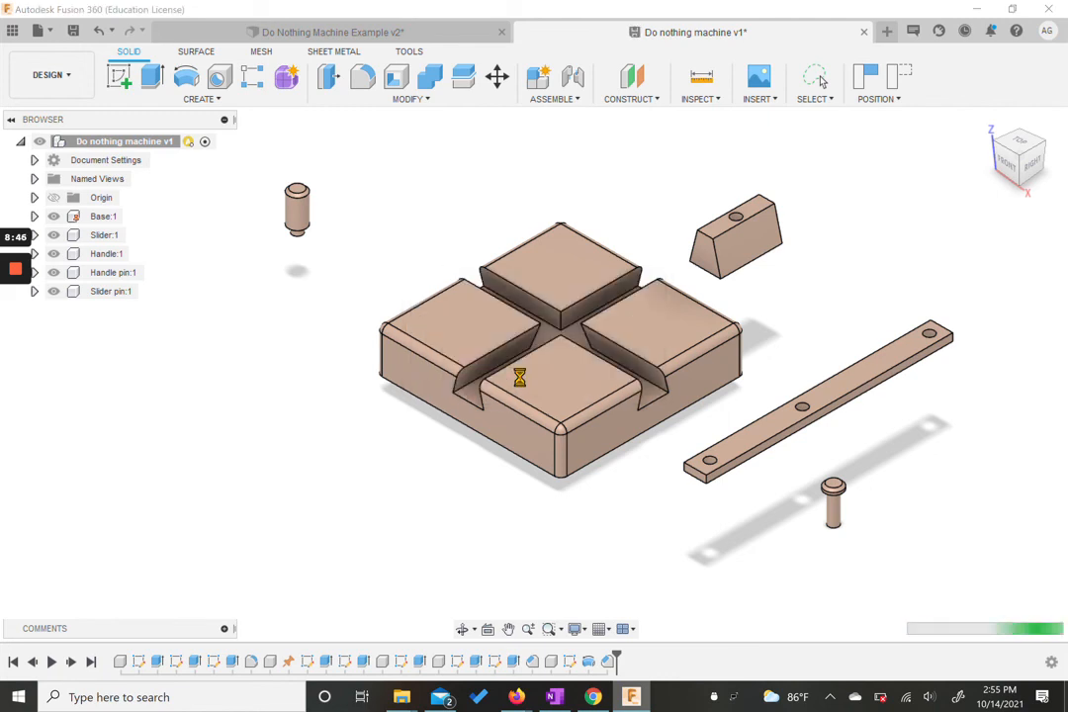